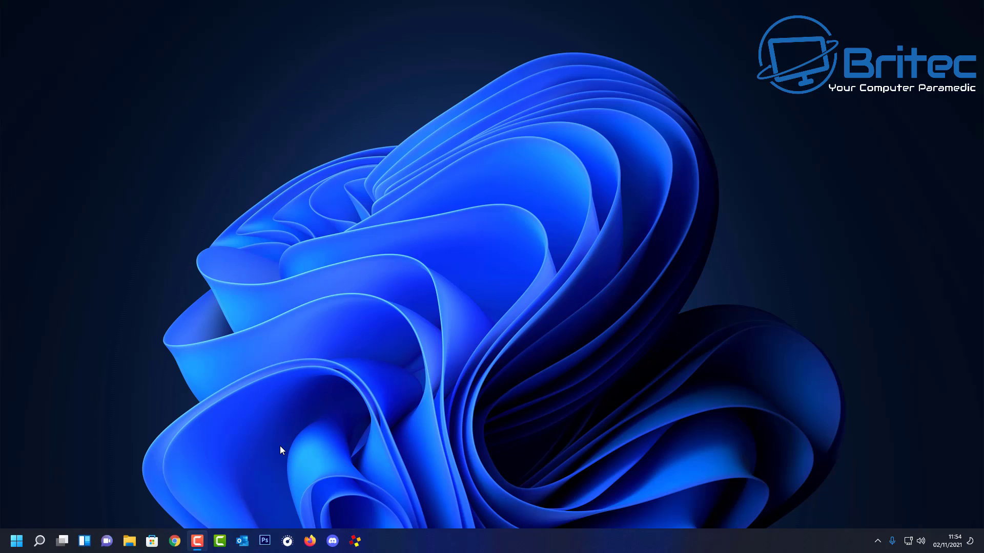
# Open Event Viewer and display the System log under Windows Logs
pyautogui.click(48, 535)
pyautogui.write('event')
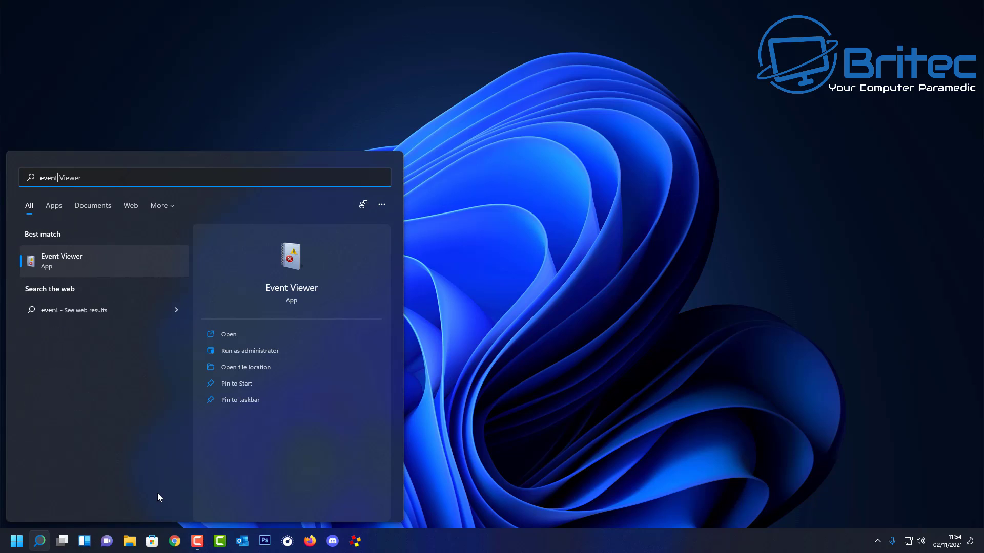
pyautogui.click(66, 262)
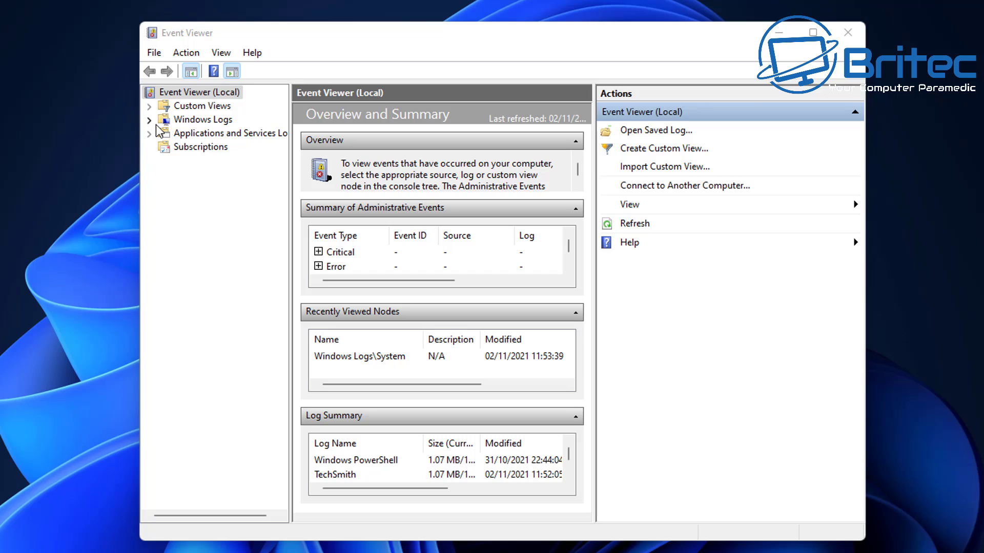
pyautogui.click(150, 121)
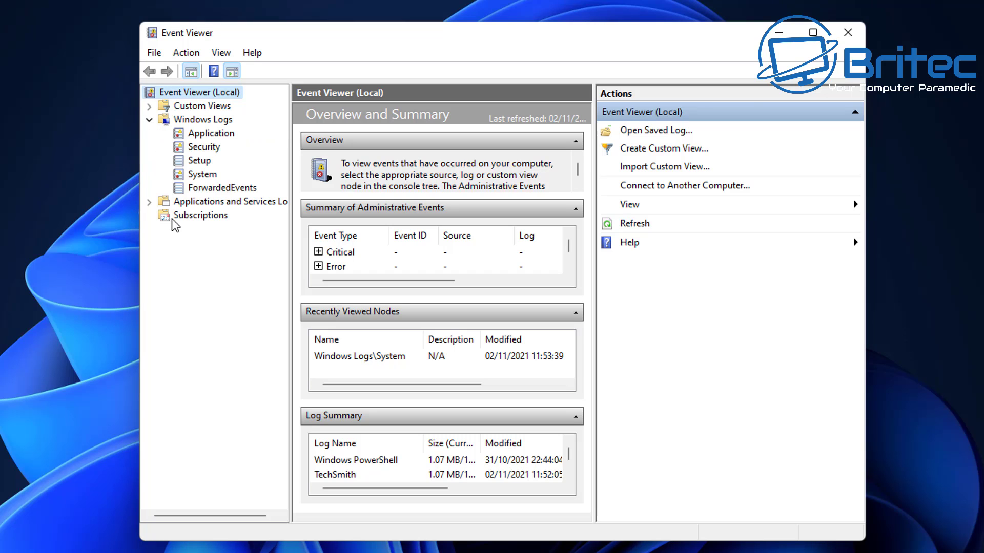
pyautogui.click(200, 174)
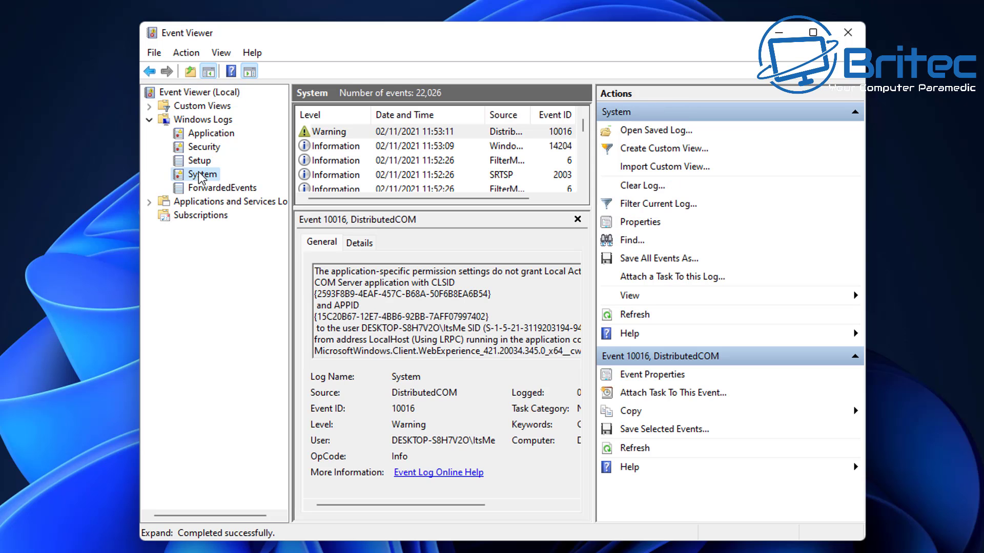
# Enlarge the System event list in height and width and widen its Source column to show full source names
pyautogui.moveTo(484, 207); pyautogui.dragTo(495, 286)
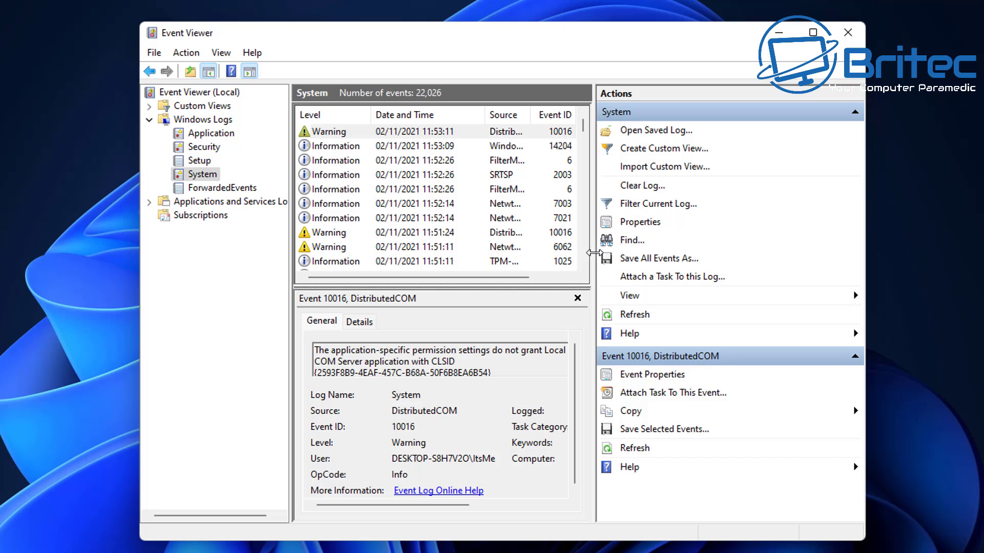
pyautogui.moveTo(594, 252); pyautogui.dragTo(675, 255)
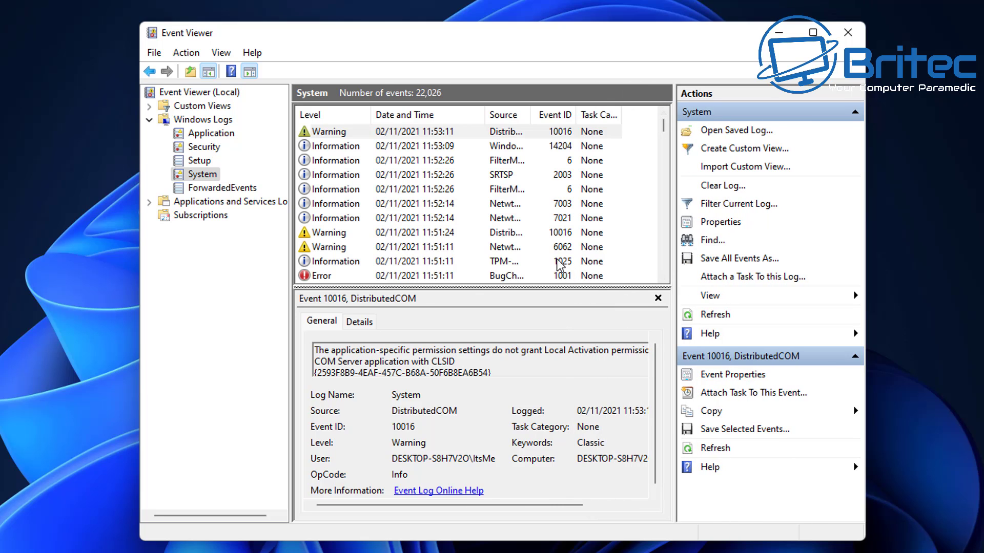
pyautogui.scroll(-2, 558, 259)
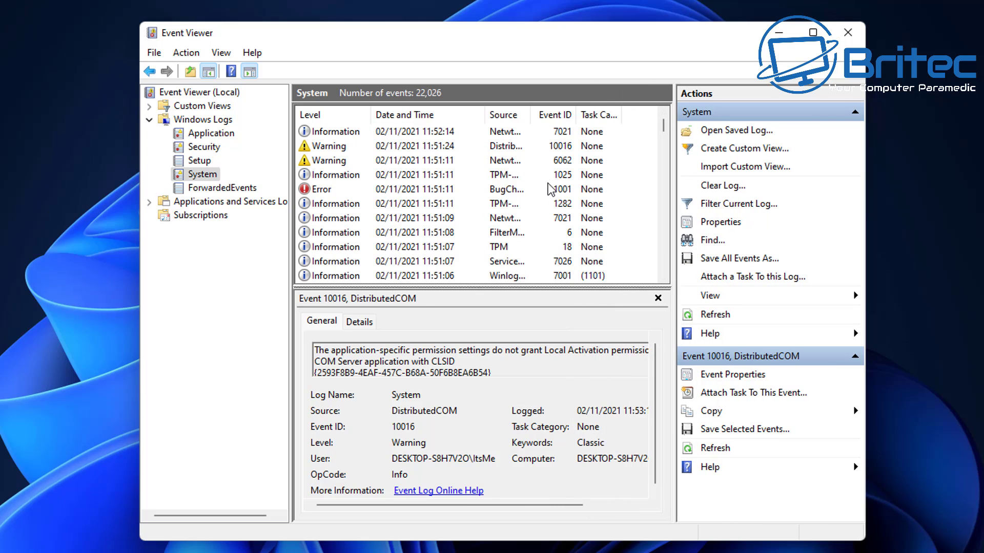
pyautogui.moveTo(533, 119); pyautogui.dragTo(556, 125)
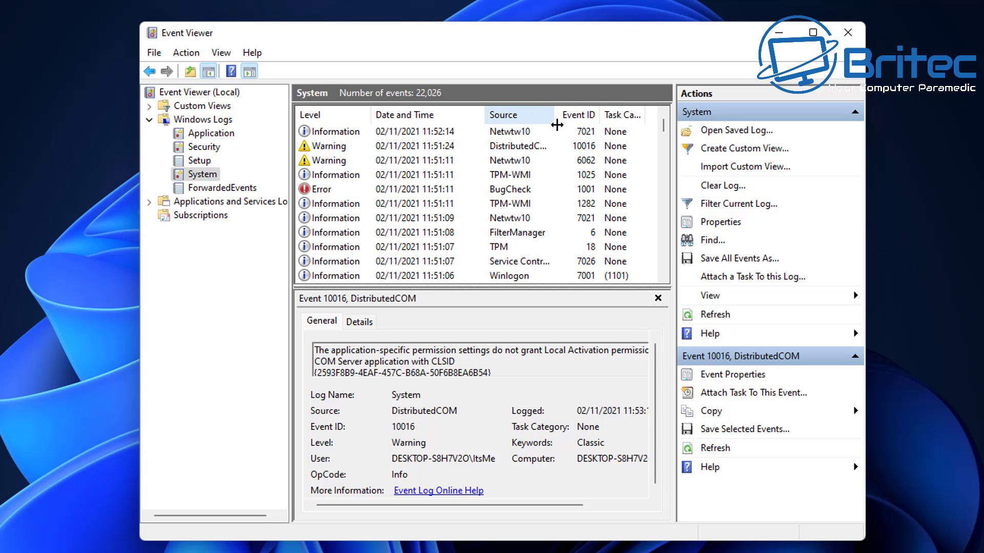
# Select the BugCheck error with event ID 1001 and review its general and detailed information
pyautogui.click(321, 192)
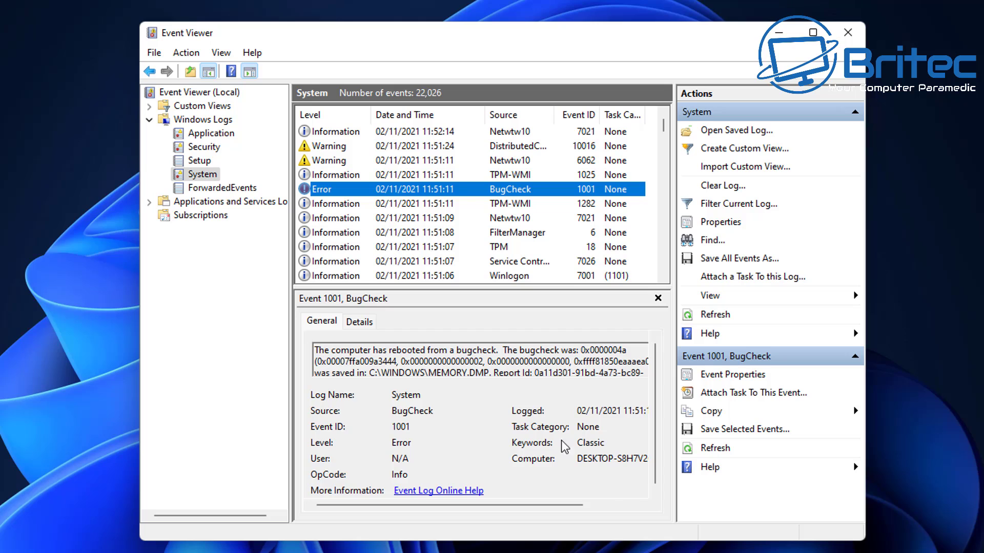
pyautogui.click(358, 323)
pyautogui.click(325, 323)
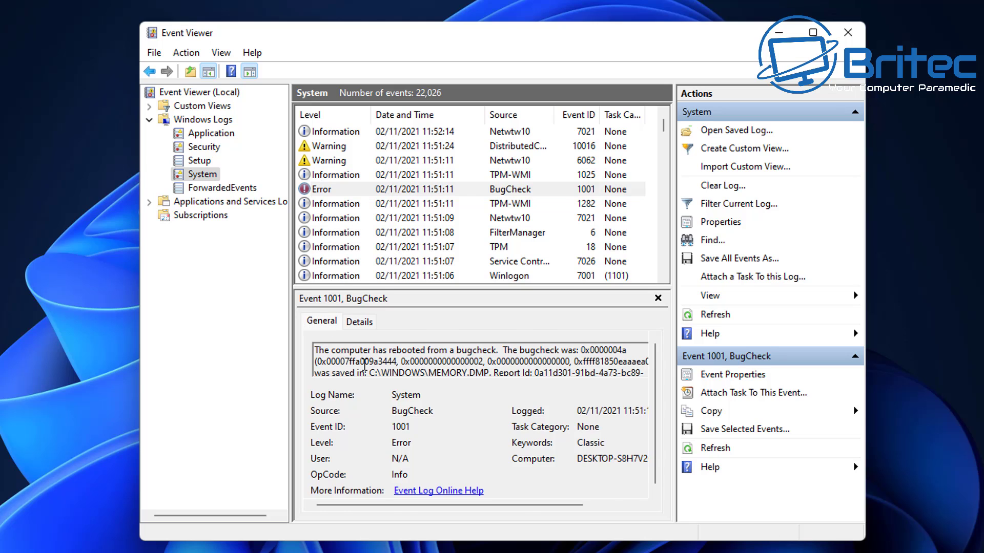
pyautogui.click(358, 322)
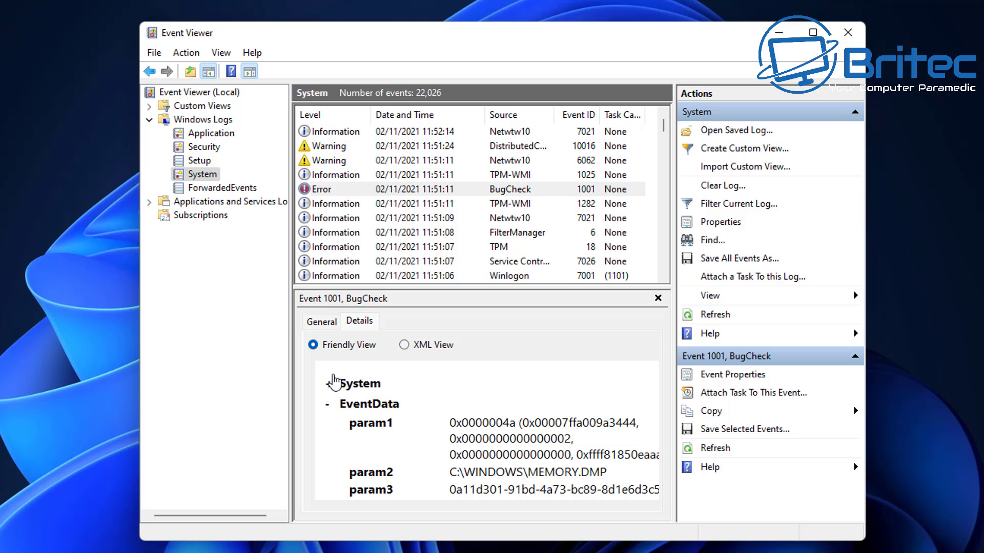
pyautogui.click(326, 322)
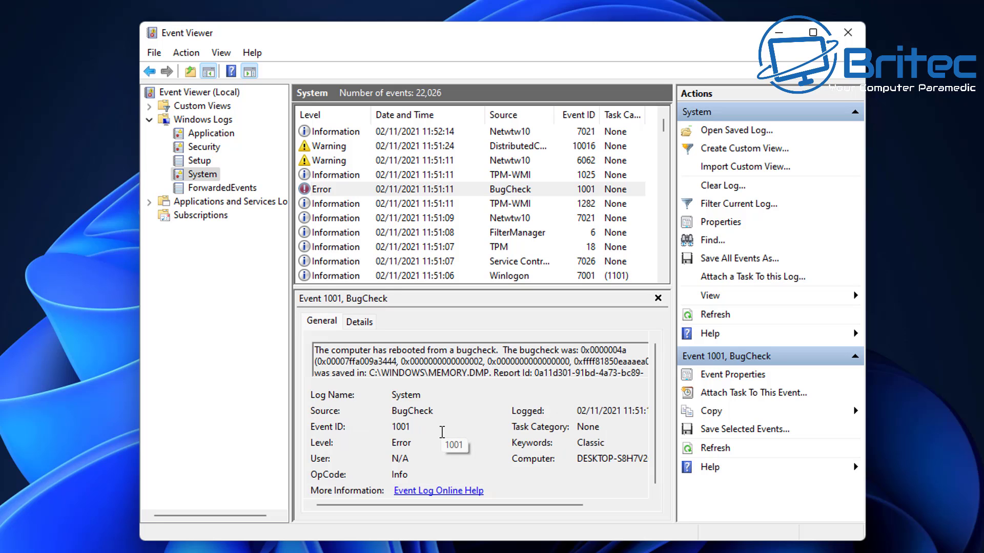
# Highlight the bugcheck code and the dump file path C:\WINDOWS\MEMORY.DMP in the BugCheck event's description
pyautogui.doubleClick(626, 353)
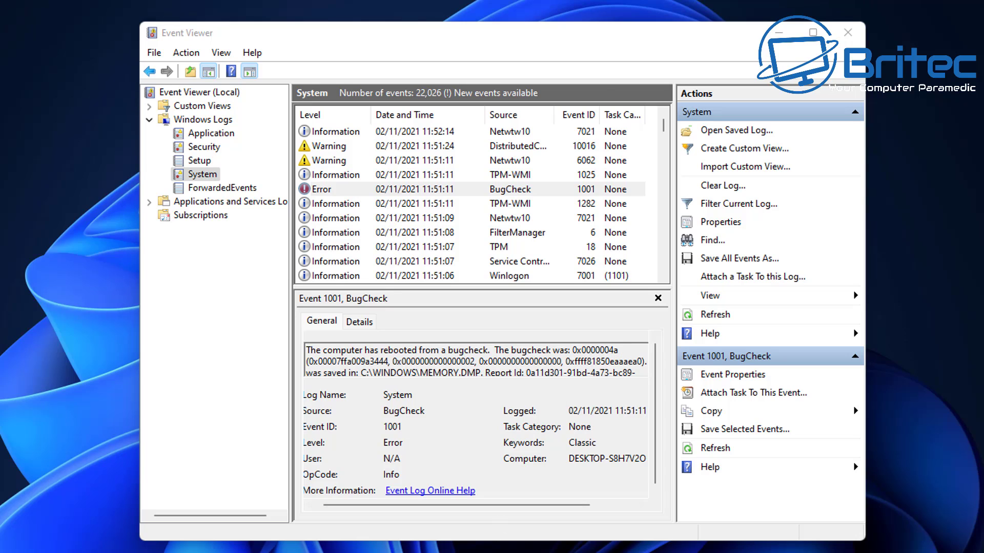
pyautogui.click(368, 372)
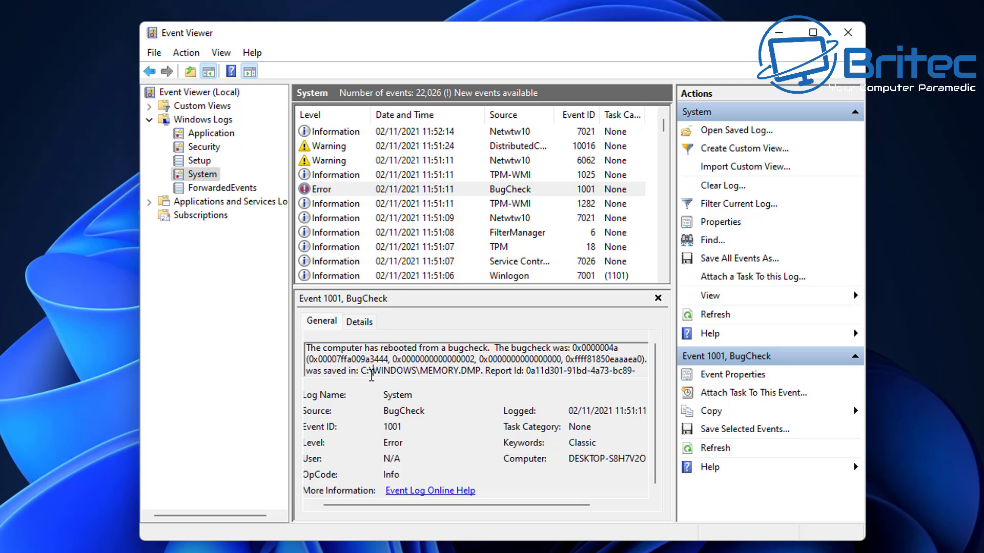
pyautogui.moveTo(363, 371); pyautogui.dragTo(470, 369)
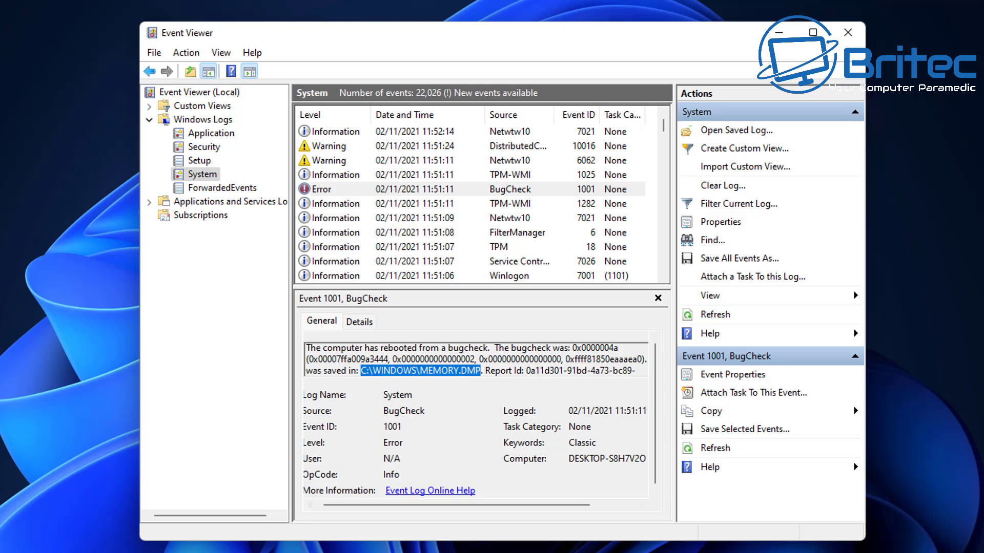
pyautogui.click(655, 492)
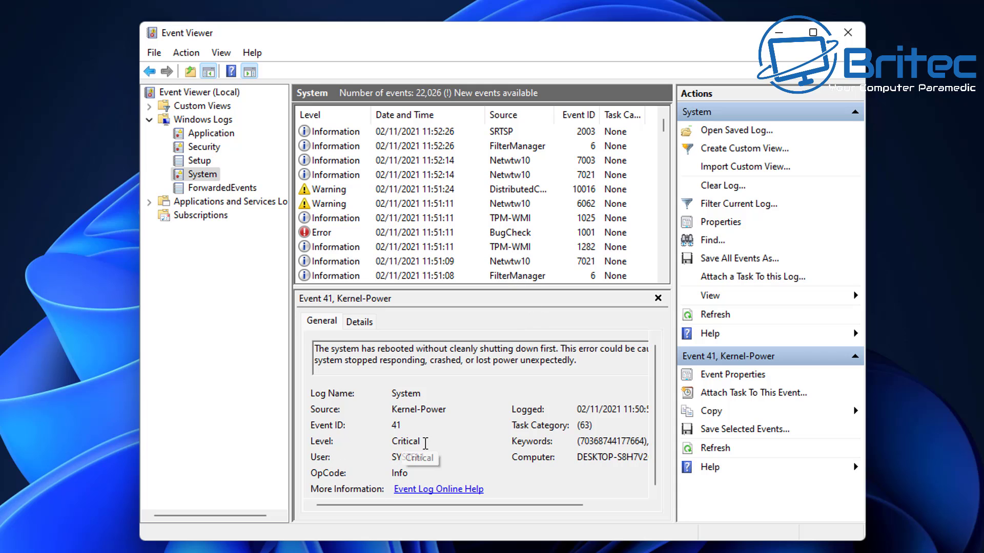
# Highlight the level, source and logged time of the Kernel-Power event 41 in its general information
pyautogui.moveTo(421, 441); pyautogui.dragTo(341, 444)
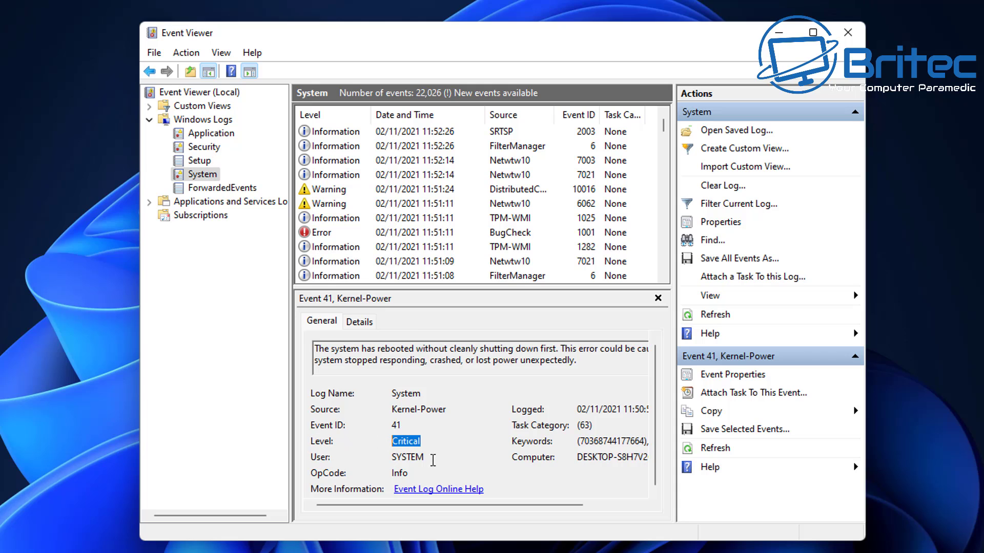
pyautogui.moveTo(450, 409); pyautogui.dragTo(389, 423)
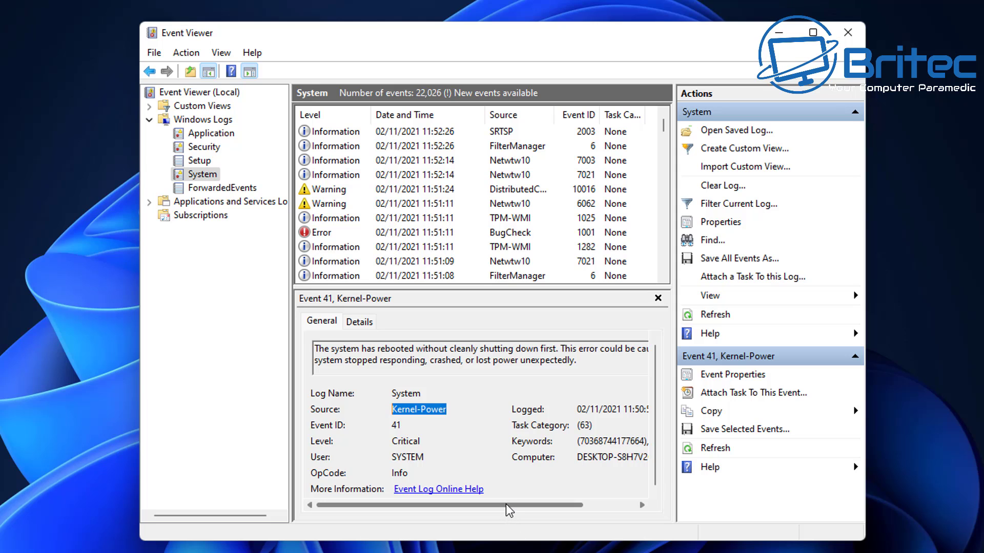
pyautogui.moveTo(506, 504); pyautogui.dragTo(549, 504)
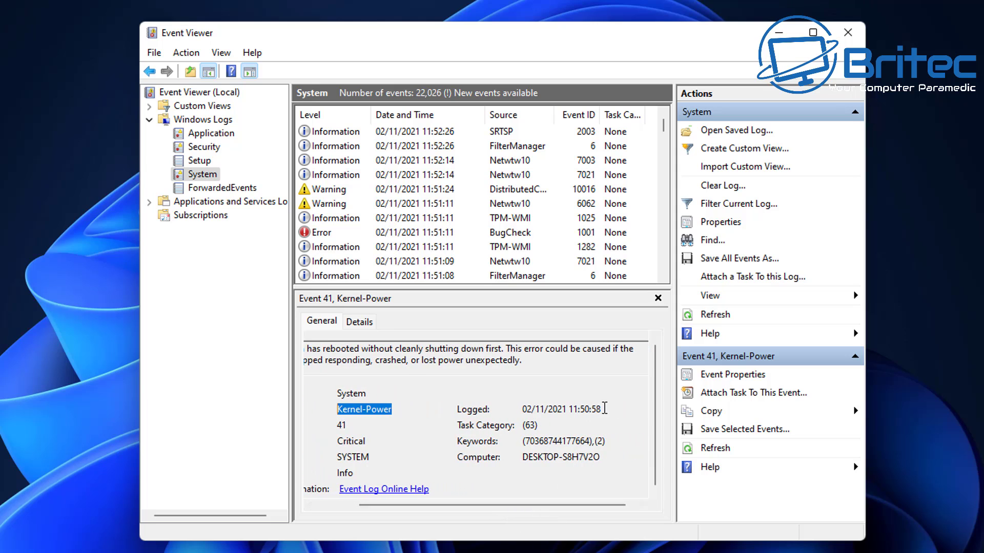
pyautogui.moveTo(600, 410); pyautogui.dragTo(437, 412)
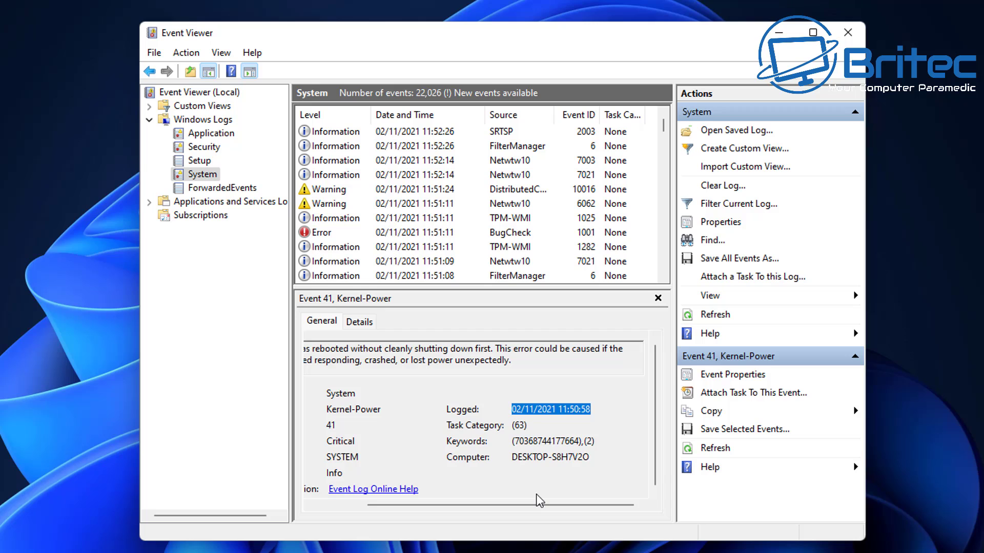
# Locate the critical Kernel-Power event with ID 41 in the System log list and select it
pyautogui.click(665, 278)
pyautogui.click(665, 277)
pyautogui.click(665, 277)
pyautogui.click(665, 277)
pyautogui.click(665, 278)
pyautogui.click(665, 278)
pyautogui.click(665, 277)
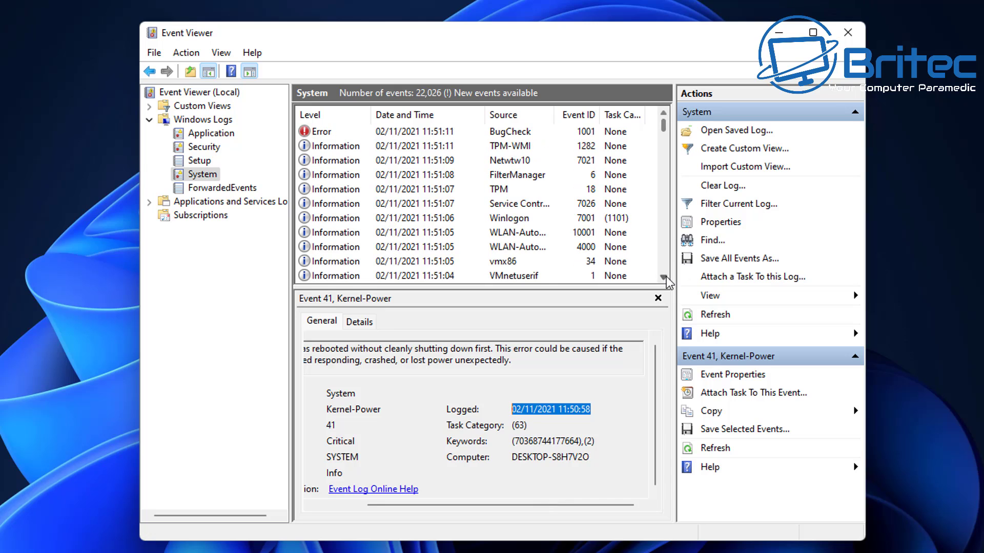
pyautogui.doubleClick(665, 277)
pyautogui.doubleClick(665, 277)
pyautogui.doubleClick(665, 277)
pyautogui.doubleClick(665, 277)
pyautogui.click(665, 277)
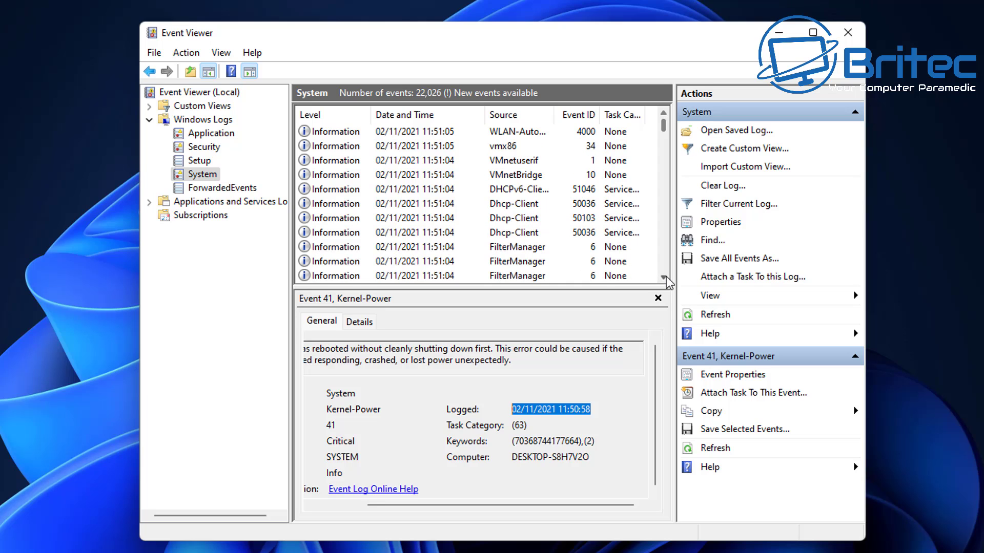
pyautogui.doubleClick(665, 277)
pyautogui.doubleClick(665, 277)
pyautogui.doubleClick(665, 277)
pyautogui.doubleClick(665, 277)
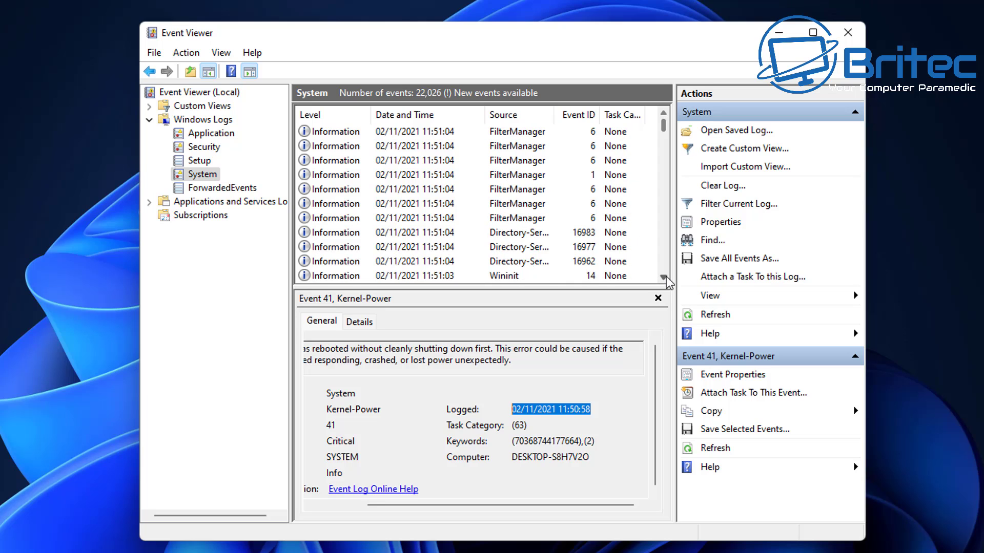
pyautogui.doubleClick(665, 277)
pyautogui.doubleClick(665, 277)
pyautogui.click(665, 277)
pyautogui.click(665, 277)
pyautogui.click(665, 277)
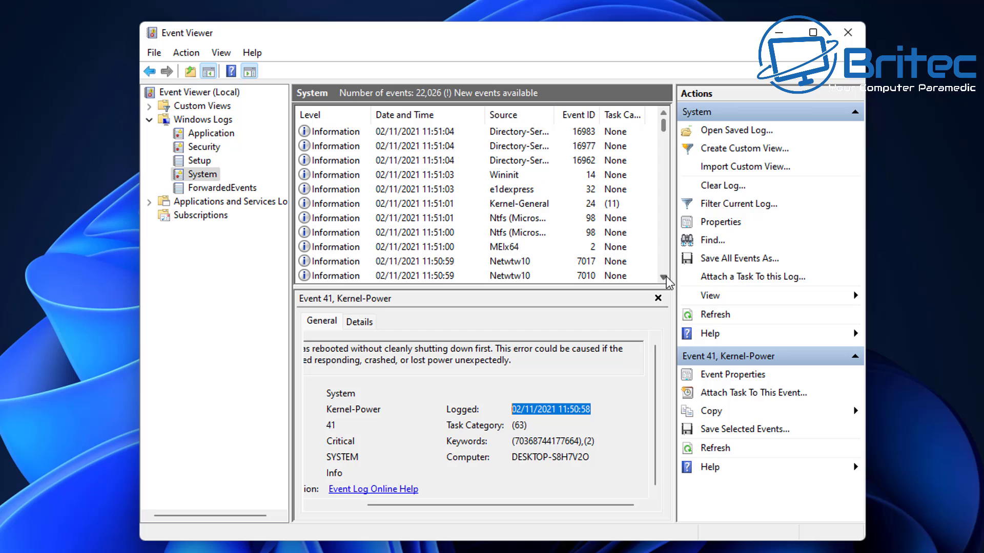
pyautogui.click(665, 277)
pyautogui.doubleClick(665, 278)
pyautogui.click(665, 277)
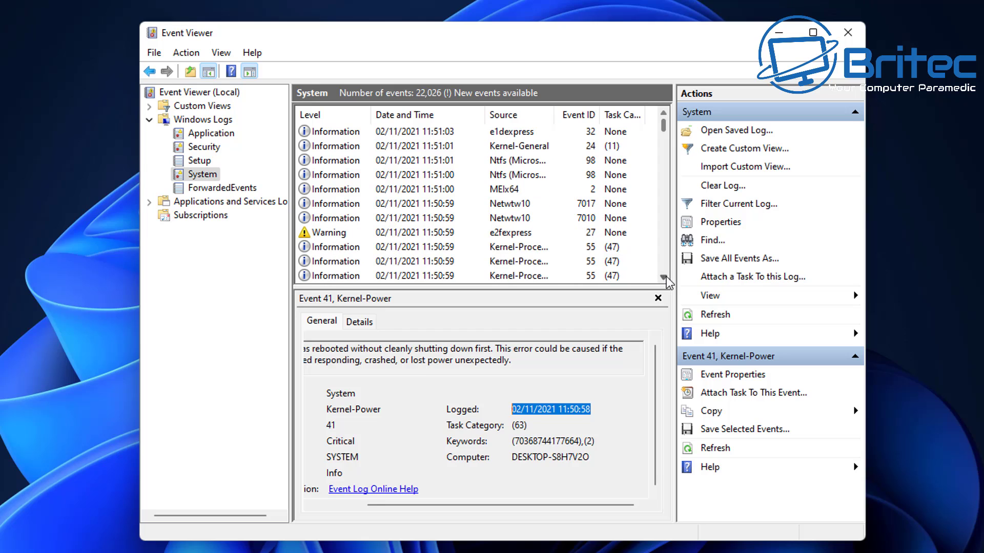
pyautogui.doubleClick(665, 277)
pyautogui.doubleClick(665, 277)
pyautogui.doubleClick(665, 277)
pyautogui.doubleClick(665, 277)
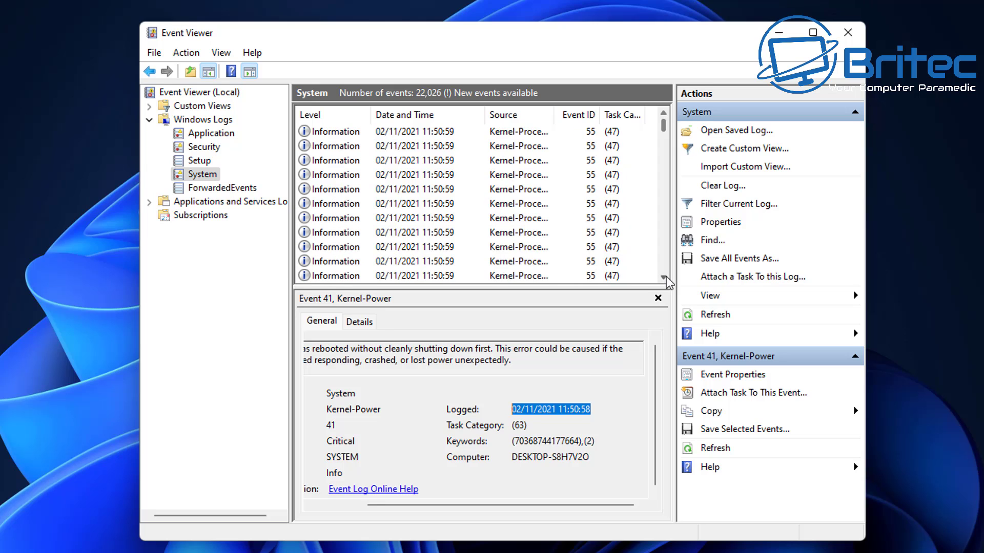
pyautogui.doubleClick(665, 277)
pyautogui.click(665, 277)
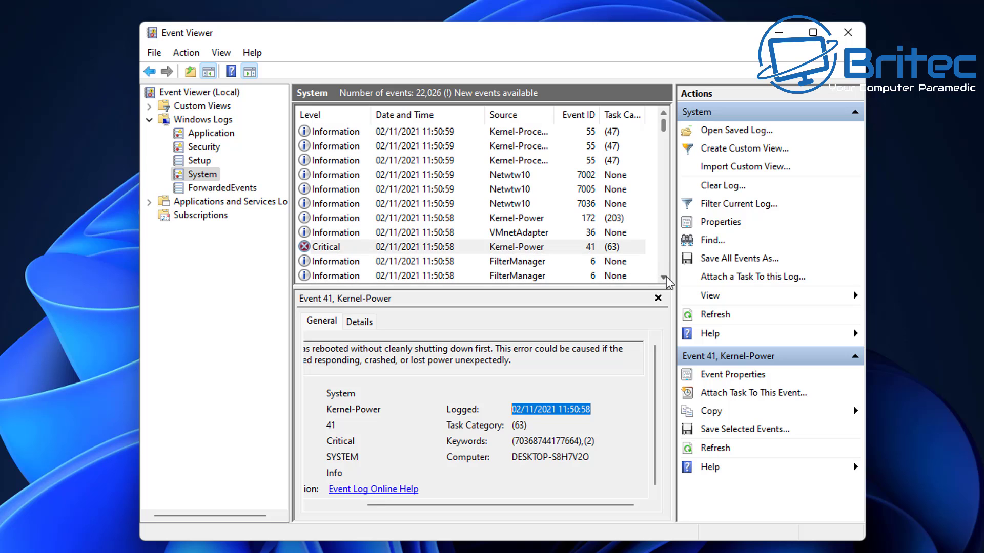
pyautogui.doubleClick(665, 277)
pyautogui.click(665, 277)
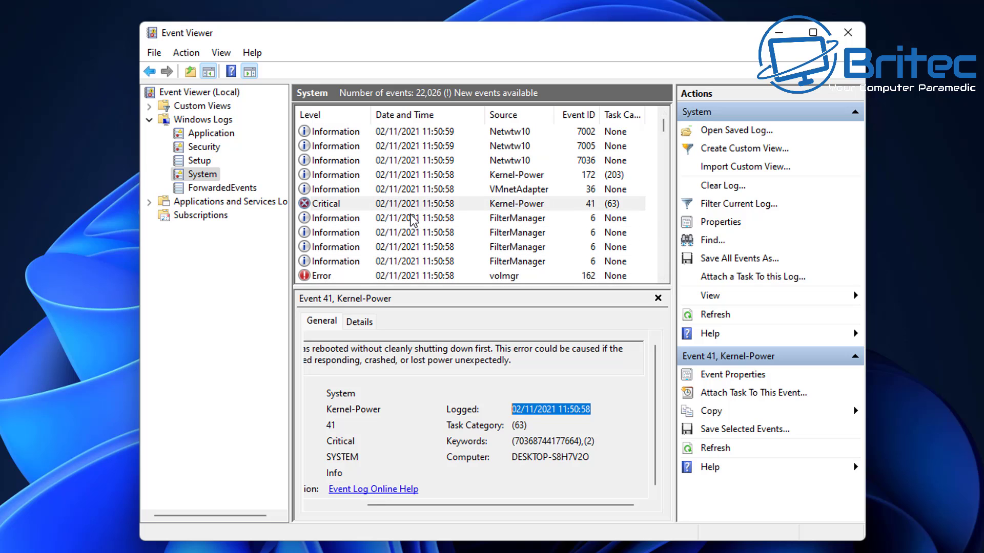
pyautogui.click(355, 207)
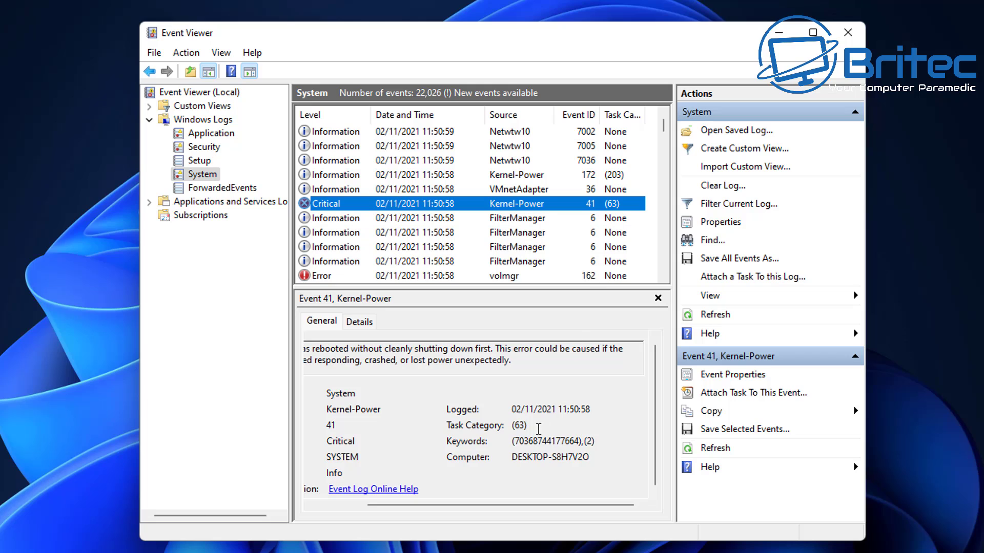
# Examine the critical Kernel-Power event's task category, logged time and description
pyautogui.moveTo(528, 423); pyautogui.dragTo(508, 424)
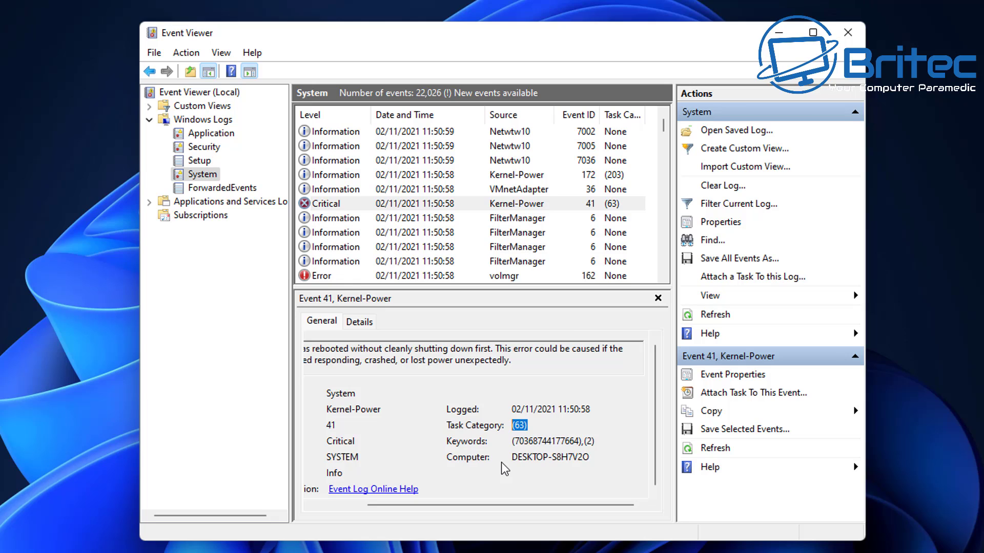
pyautogui.moveTo(609, 406); pyautogui.dragTo(506, 413)
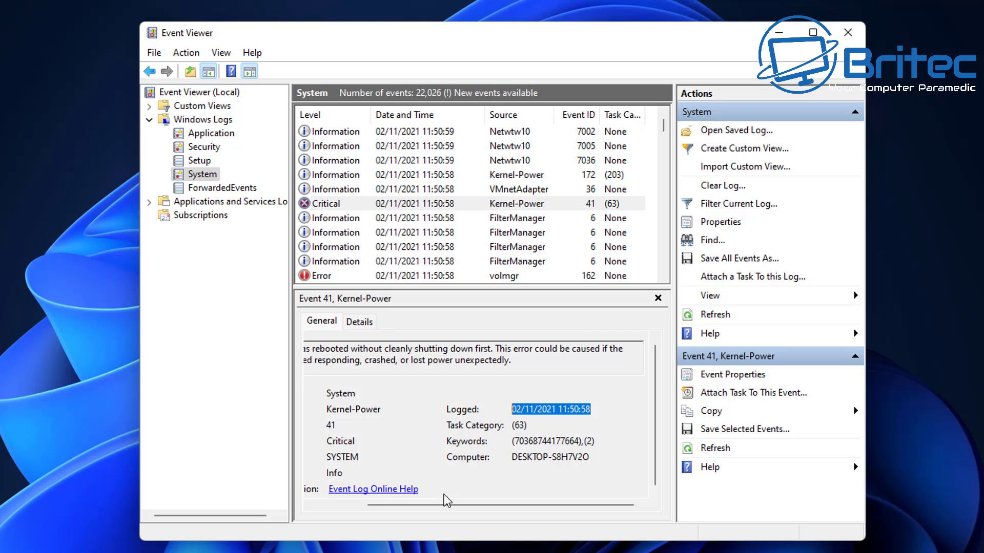
pyautogui.moveTo(437, 505); pyautogui.dragTo(383, 512)
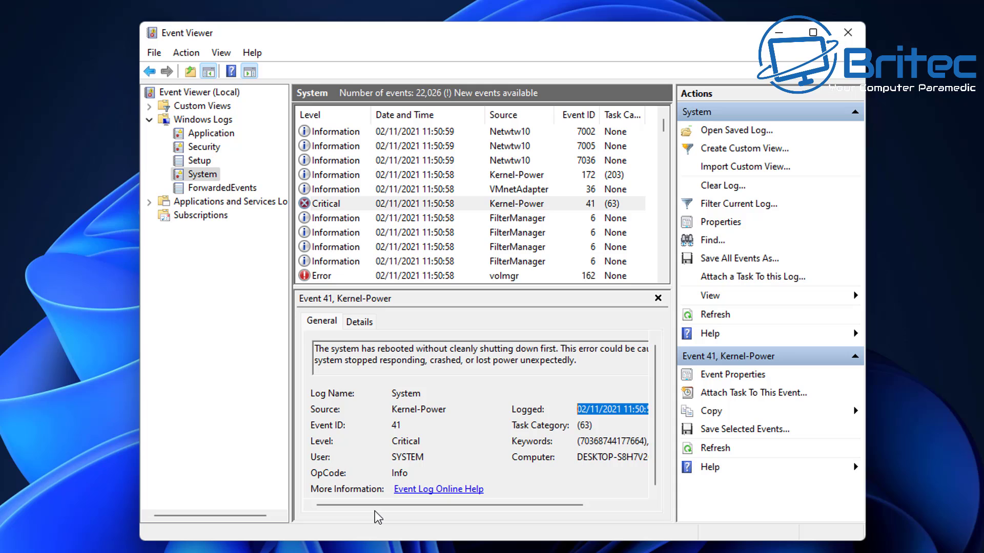
pyautogui.click(575, 205)
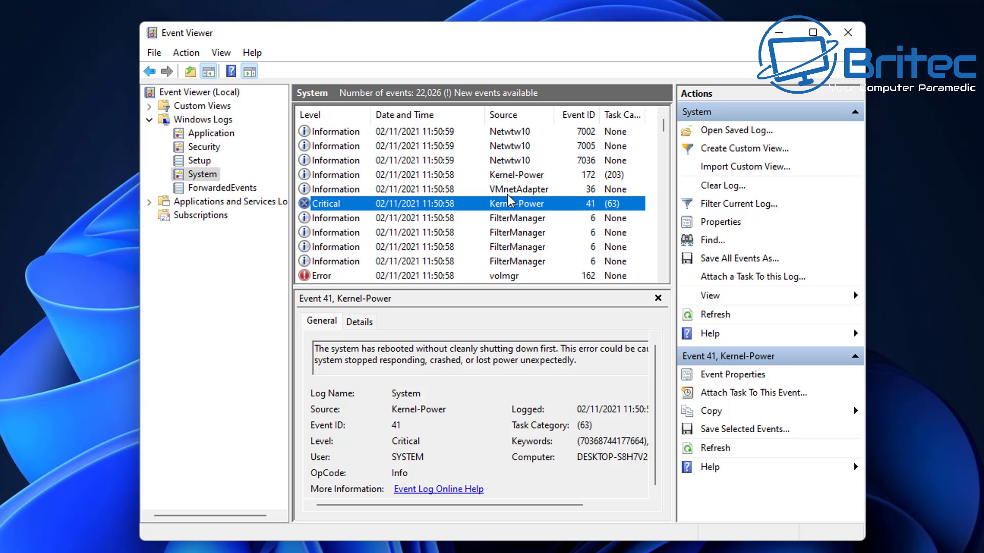
pyautogui.click(449, 175)
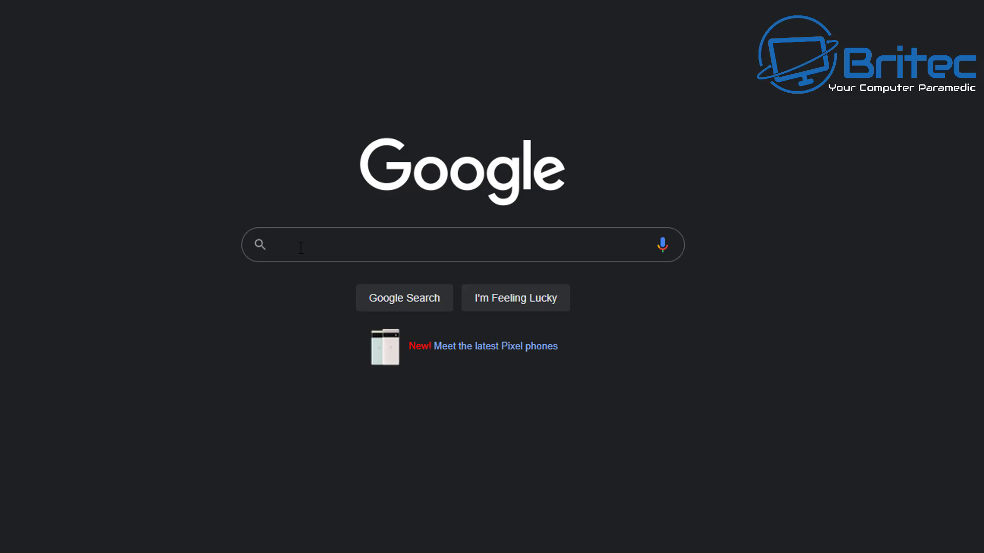
# Search Google for the copied bugcheck code 0x0000004a and look through the results
pyautogui.rightClick(285, 244)
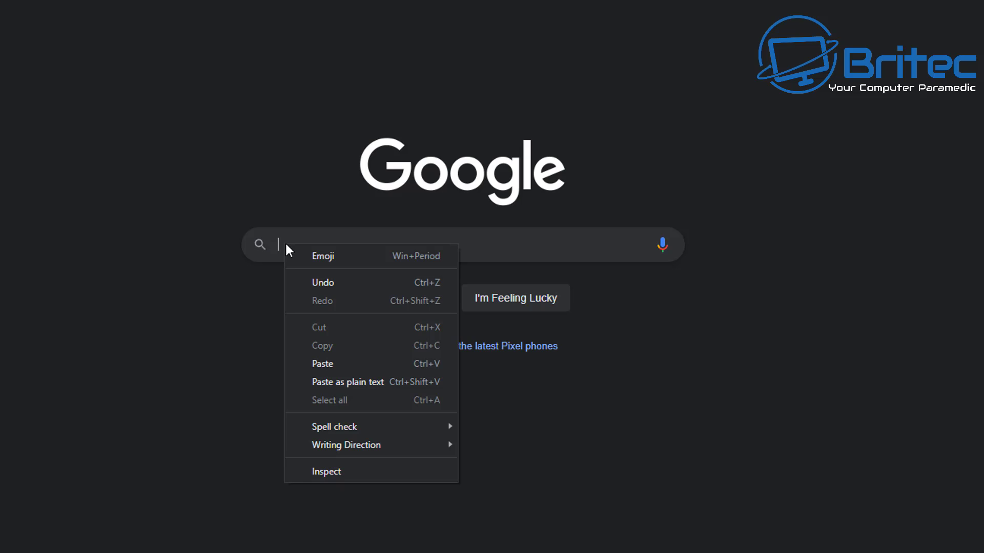
pyautogui.click(327, 360)
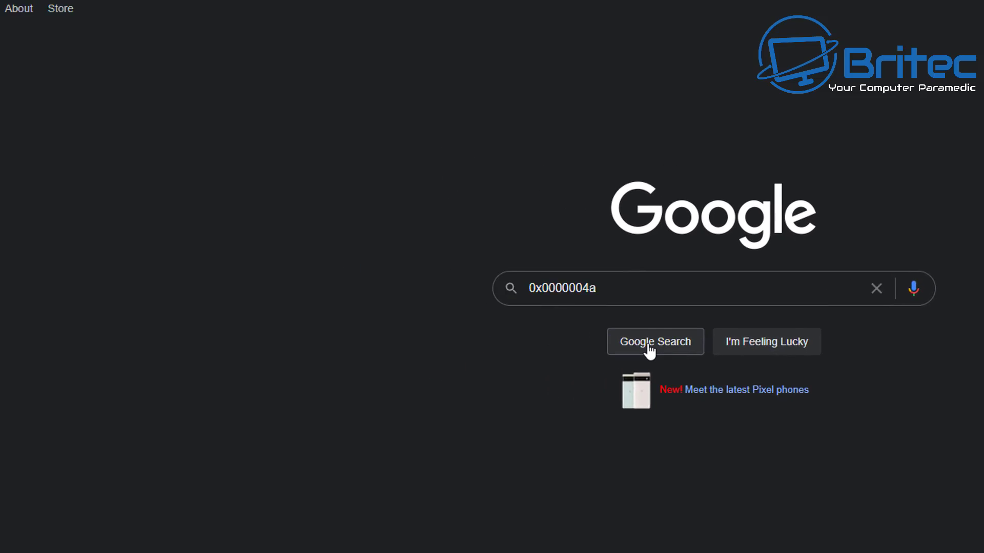
pyautogui.click(453, 314)
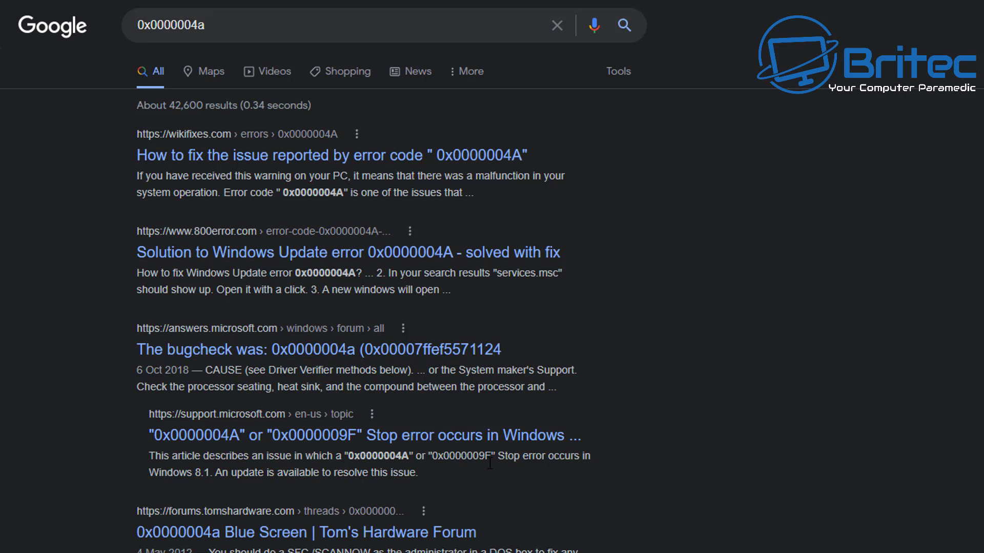
pyautogui.scroll(-5, 489, 463)
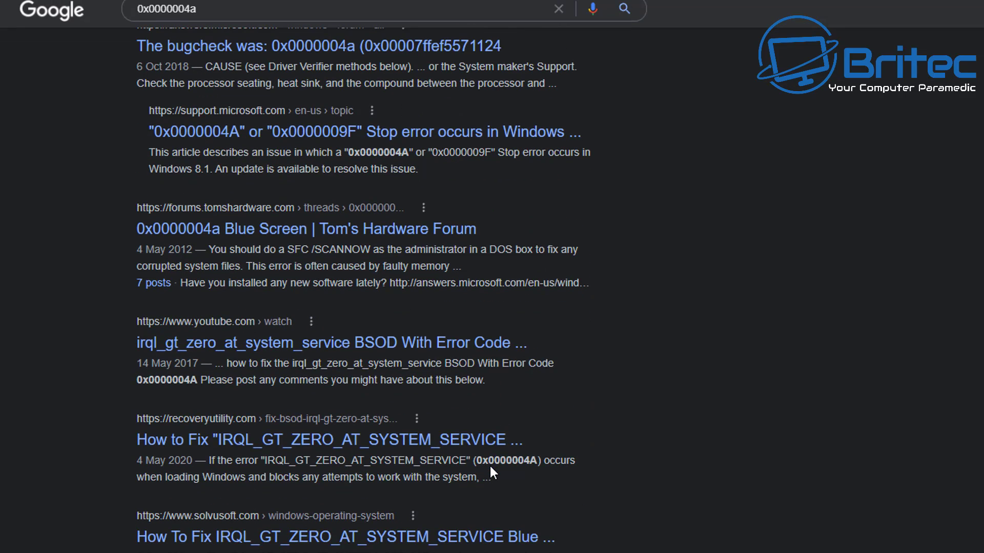
pyautogui.scroll(-3, 489, 471)
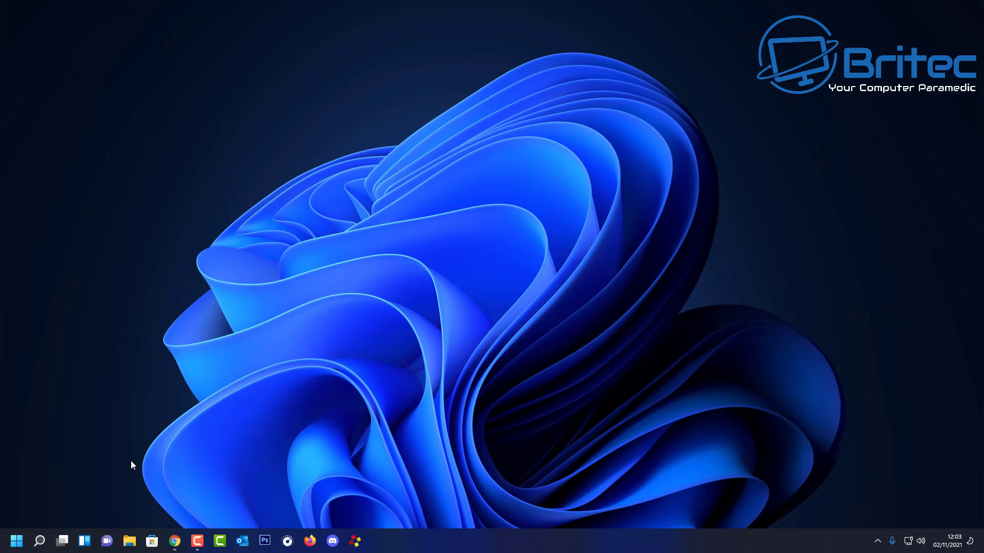
# Open Device Manager from the desktop and expand the Audio inputs and outputs category
pyautogui.rightClick(16, 541)
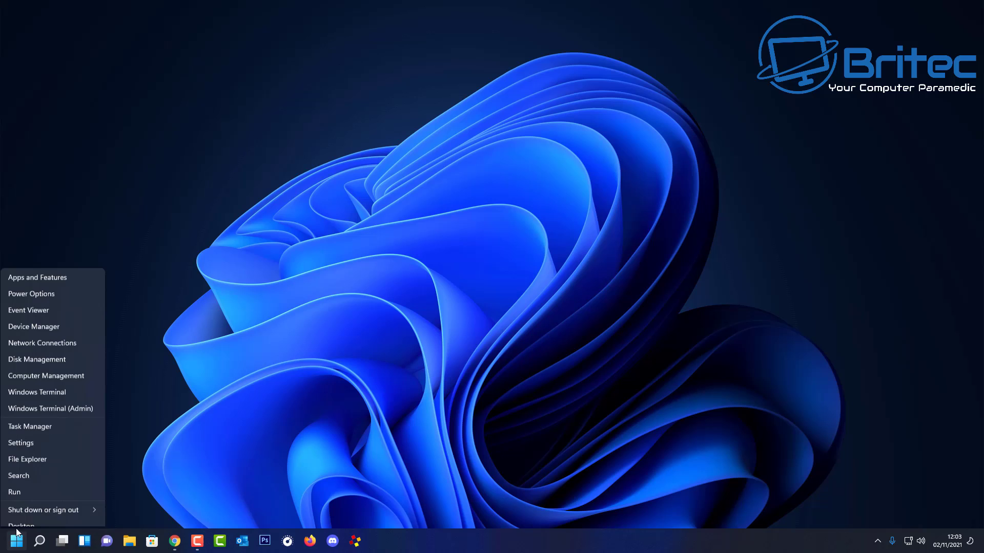
pyautogui.click(39, 321)
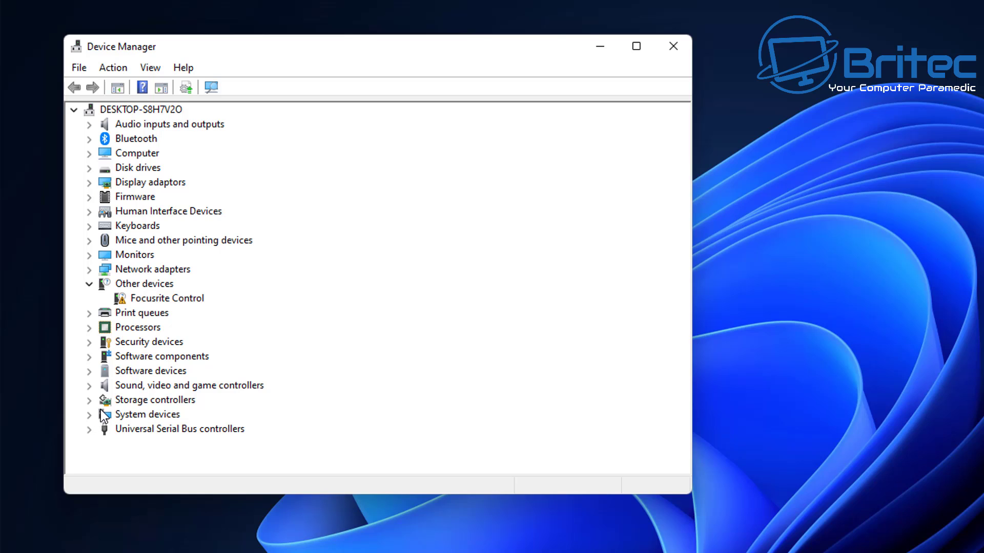
pyautogui.click(89, 125)
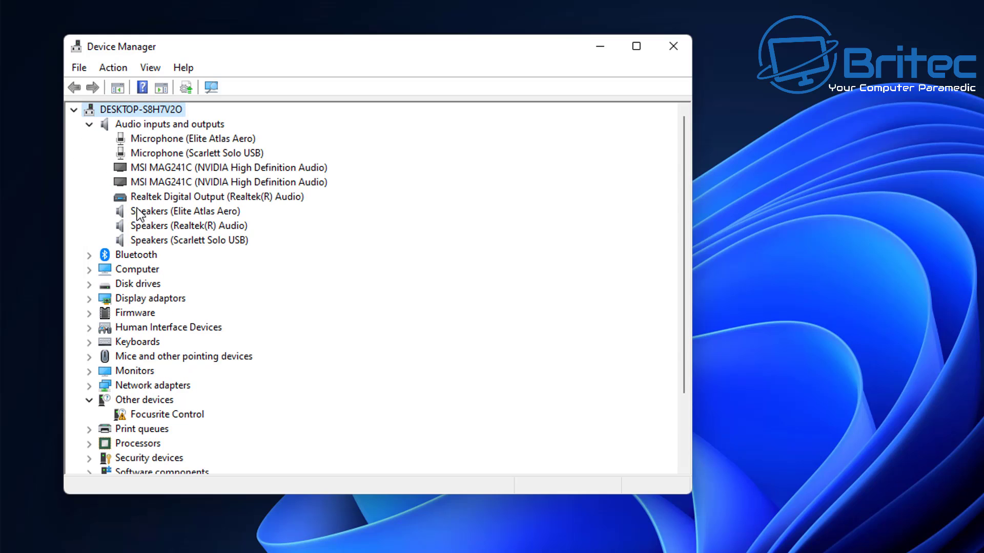
# View the driver information and device details in the properties of Speakers (Realtek(R) Audio)
pyautogui.click(187, 225)
pyautogui.rightClick(187, 230)
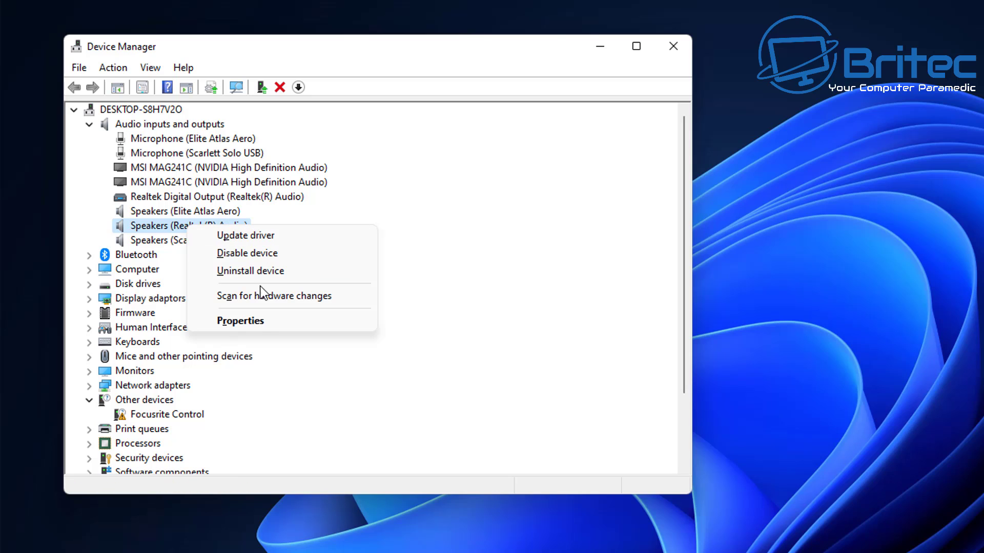
pyautogui.click(256, 321)
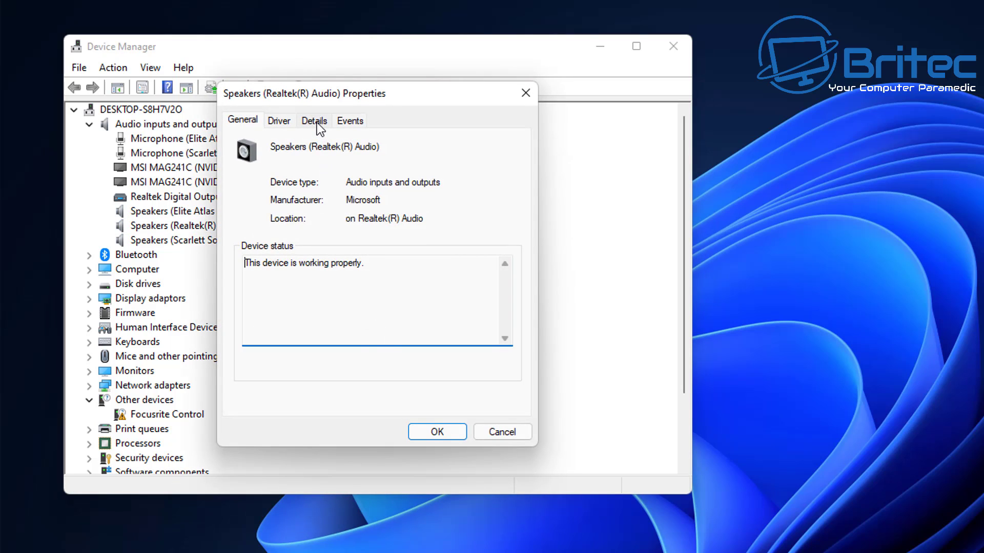
pyautogui.click(284, 124)
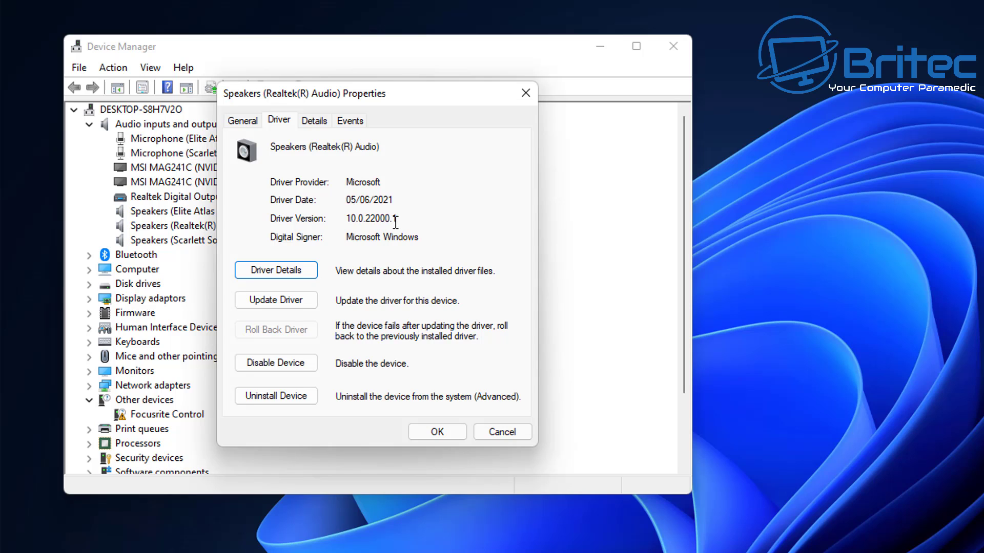
pyautogui.click(312, 123)
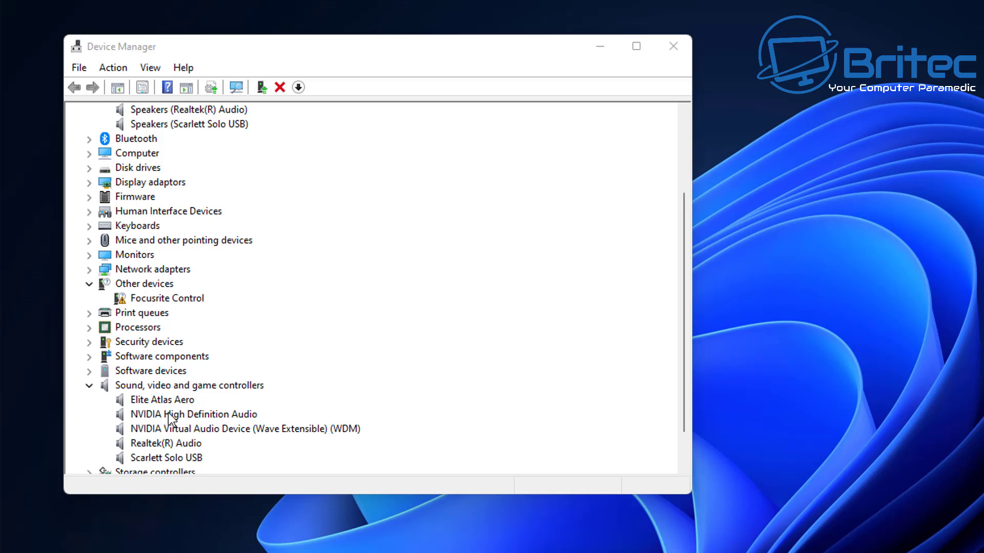
# Inspect the driver information and driver file list of Realtek(R) Audio under Sound, video and game controllers, and close its properties
pyautogui.click(161, 444)
pyautogui.rightClick(161, 445)
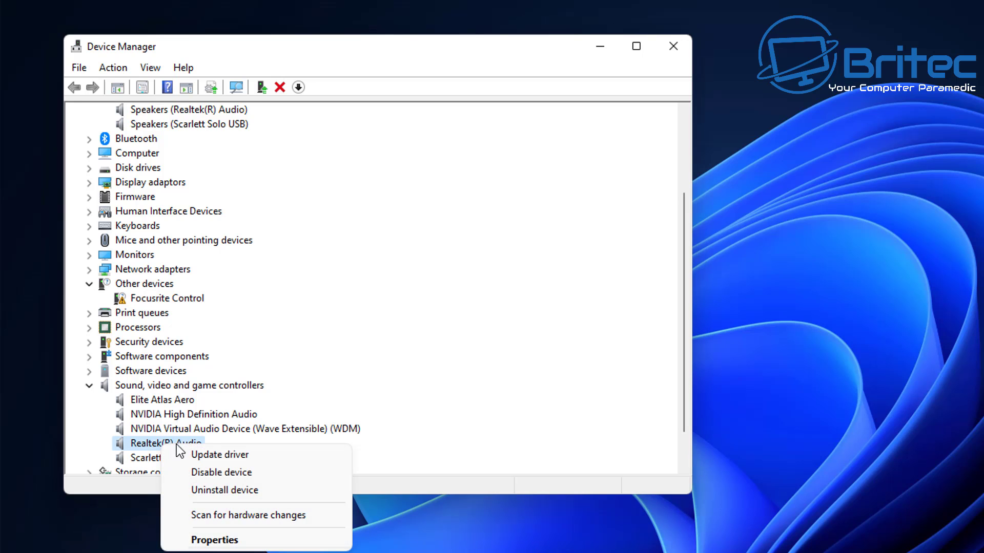
pyautogui.click(216, 541)
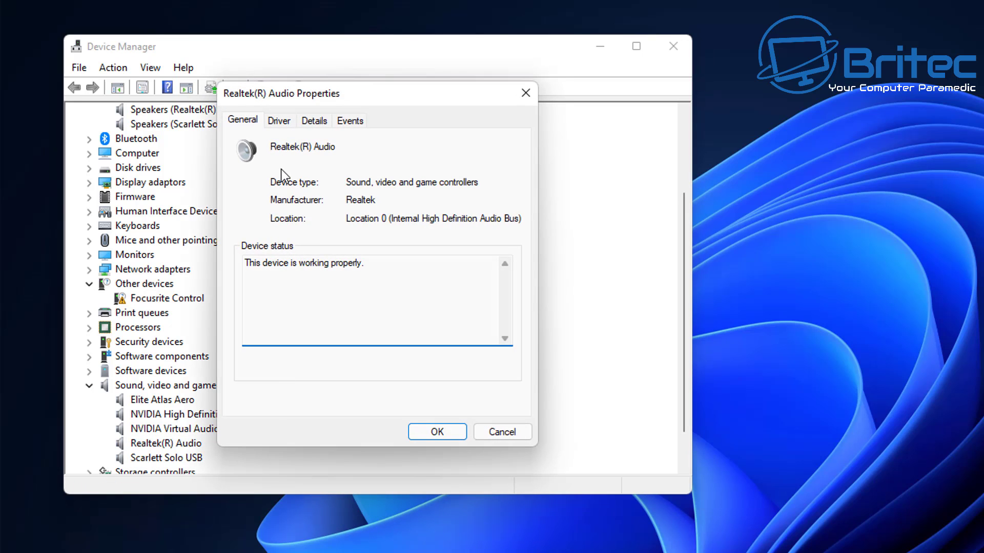
pyautogui.click(276, 121)
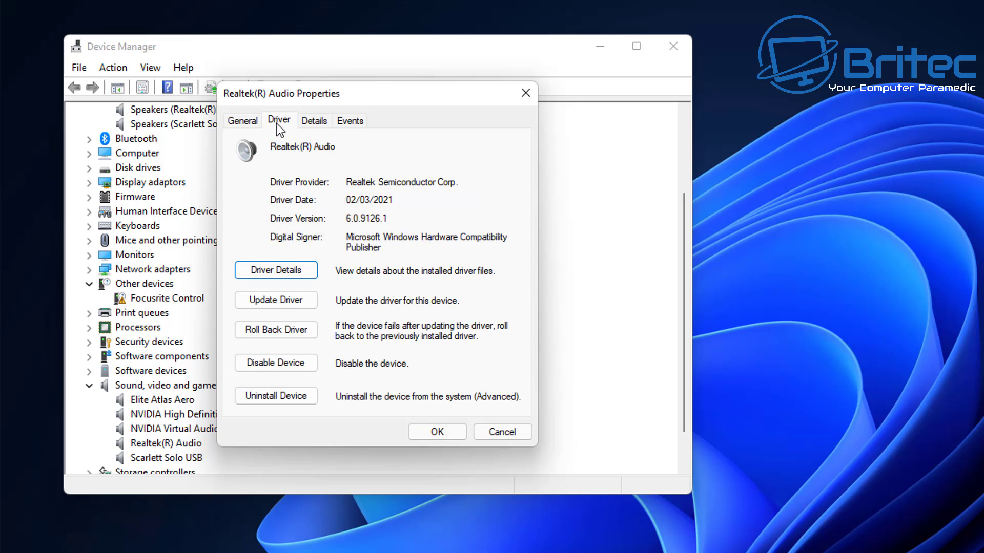
pyautogui.click(253, 272)
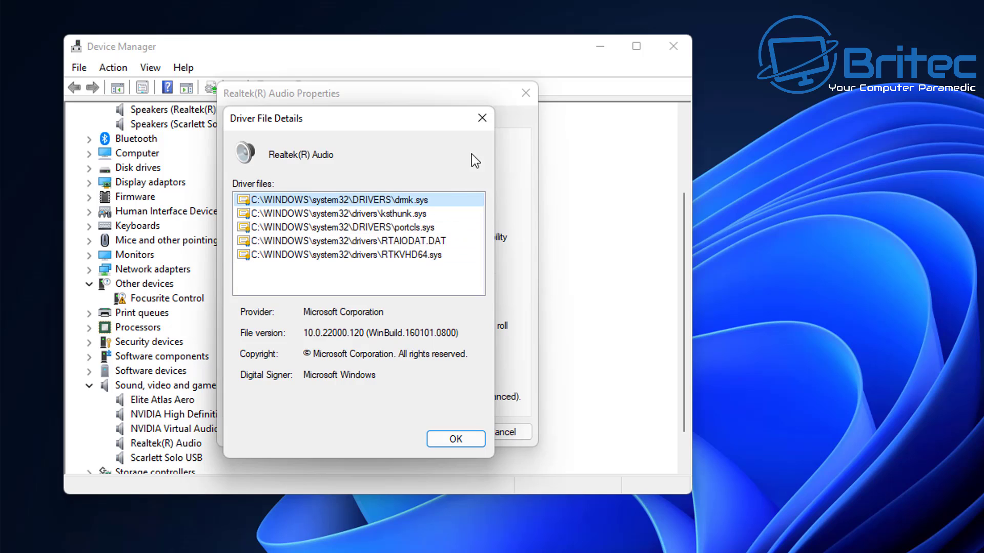
pyautogui.click(481, 119)
pyautogui.click(525, 94)
# View the driver information of the NVIDIA GeForce GTX 1660 SUPER under Display adaptors and open its driver file details
pyautogui.scroll(3, 250, 243)
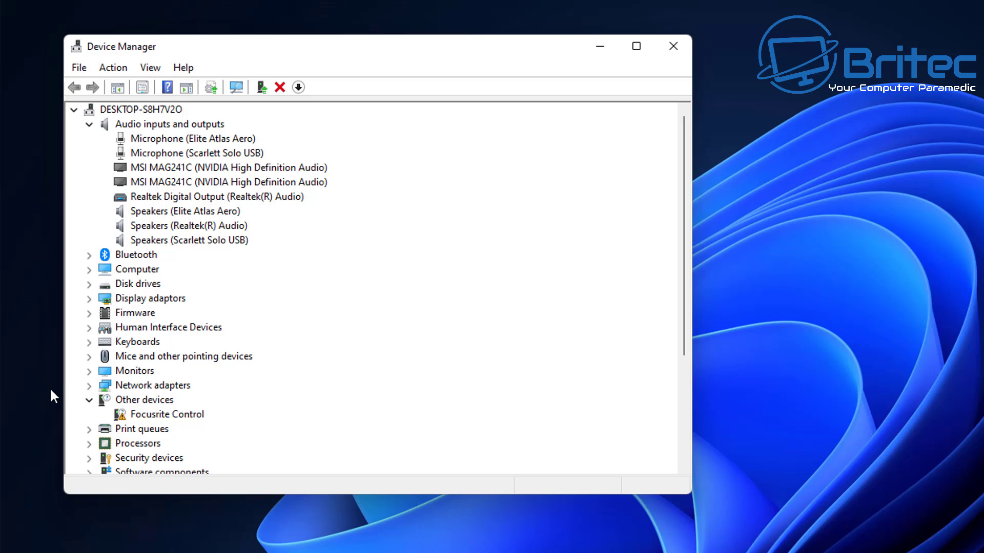
pyautogui.click(90, 300)
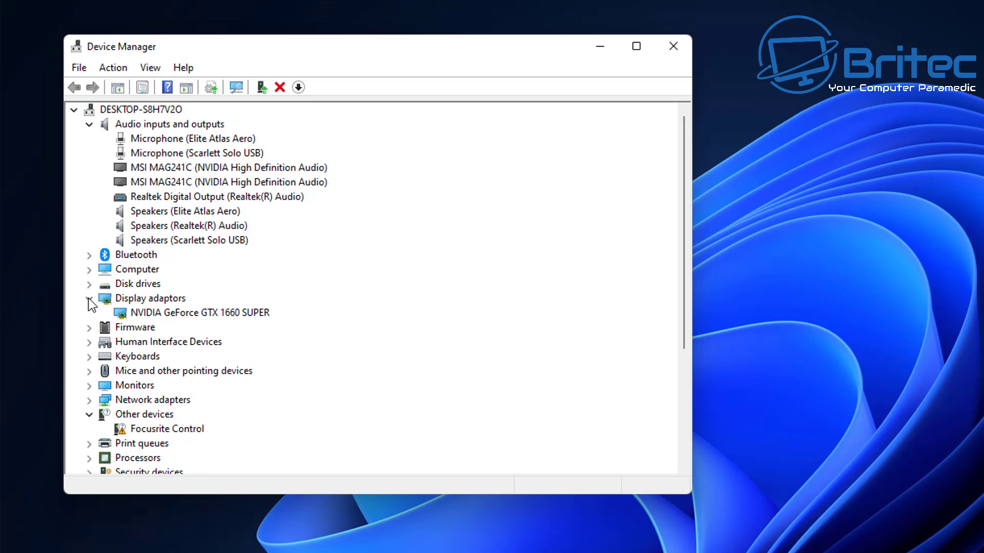
pyautogui.rightClick(191, 313)
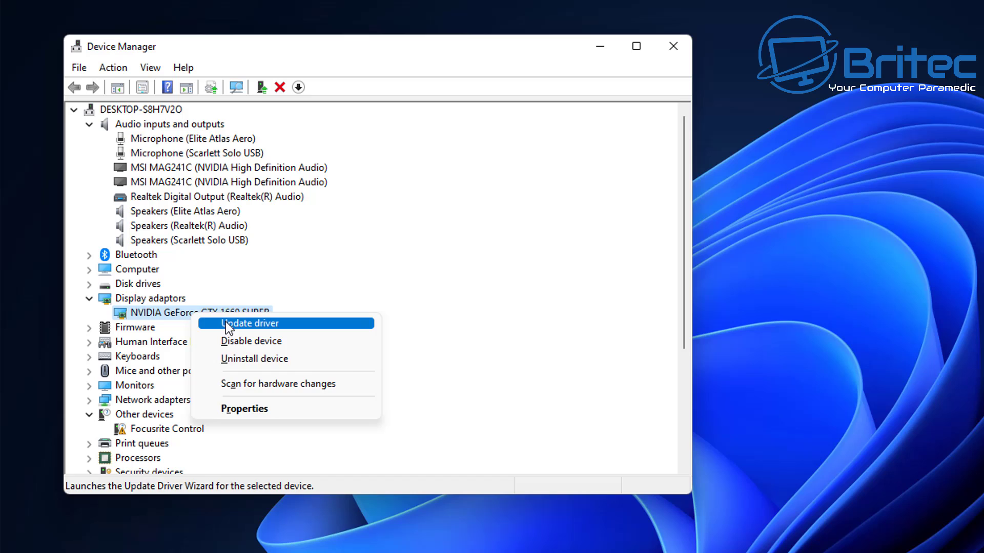
pyautogui.click(245, 405)
pyautogui.click(285, 125)
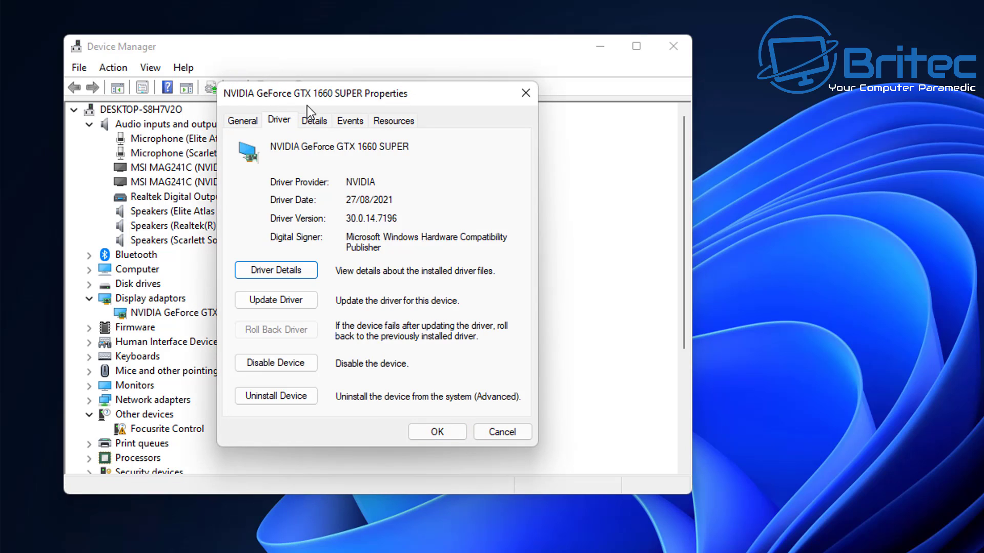
pyautogui.moveTo(334, 93); pyautogui.dragTo(340, 111)
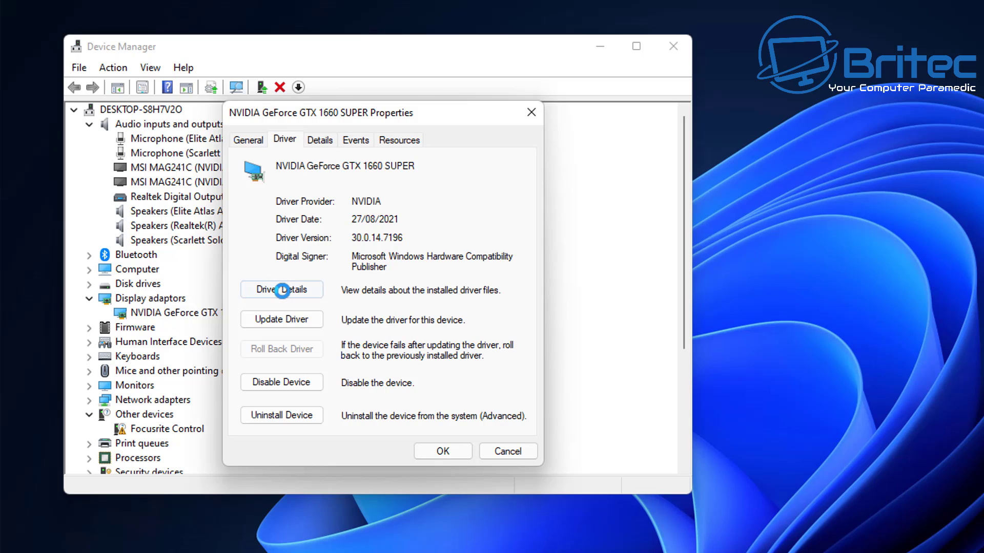
pyautogui.click(281, 290)
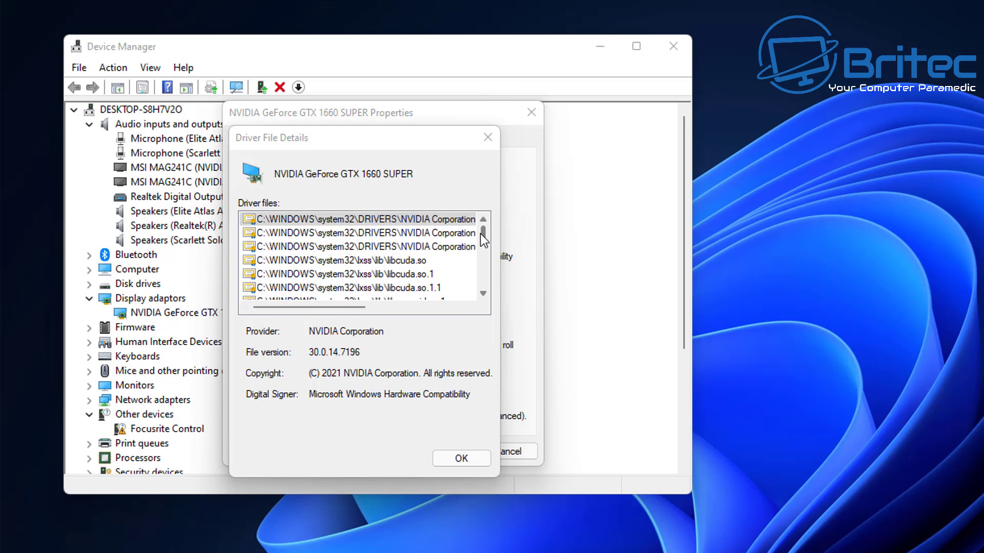
# Examine the names and paths of the installed driver files listed for the NVIDIA graphics card
pyautogui.moveTo(315, 307)
pyautogui.mouseDown()
pyautogui.moveTo(387, 307)
pyautogui.moveTo(315, 308)
pyautogui.mouseUp()
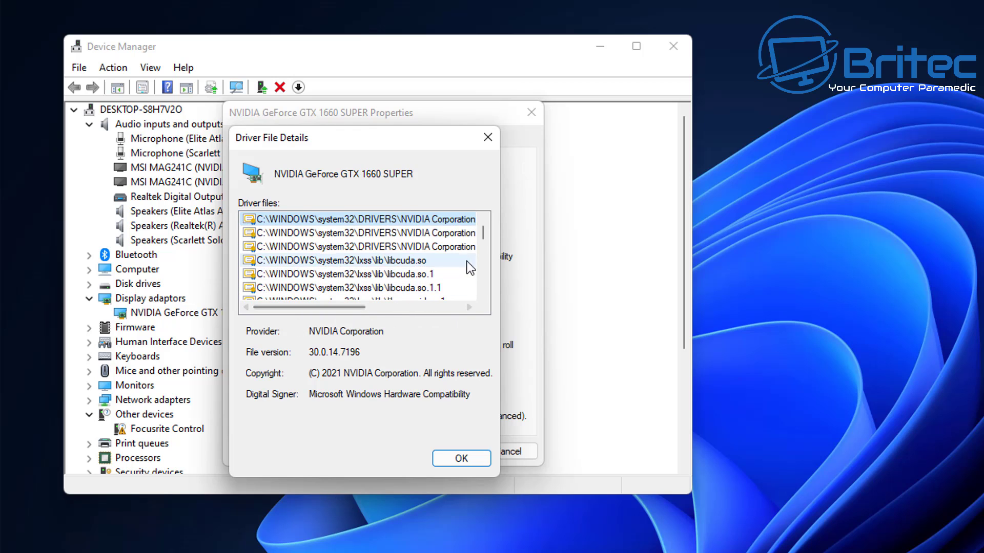
pyautogui.click(479, 294)
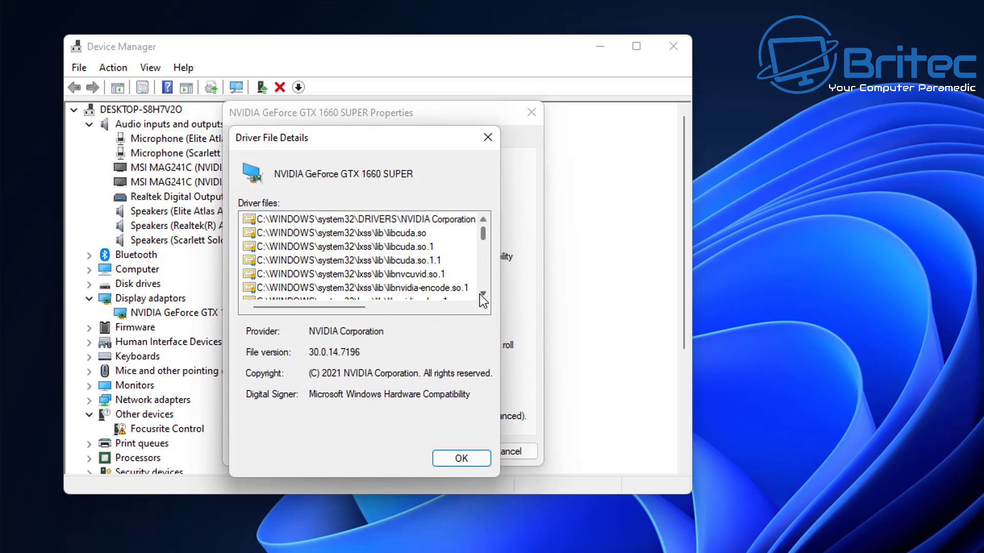
pyautogui.click(480, 294)
pyautogui.click(479, 294)
pyautogui.click(480, 294)
pyautogui.click(480, 294)
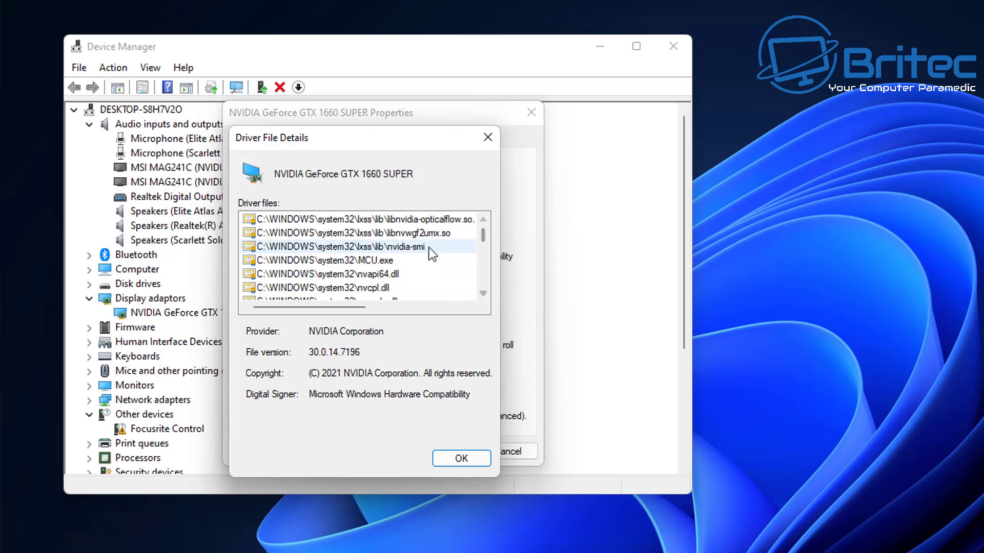
pyautogui.click(481, 296)
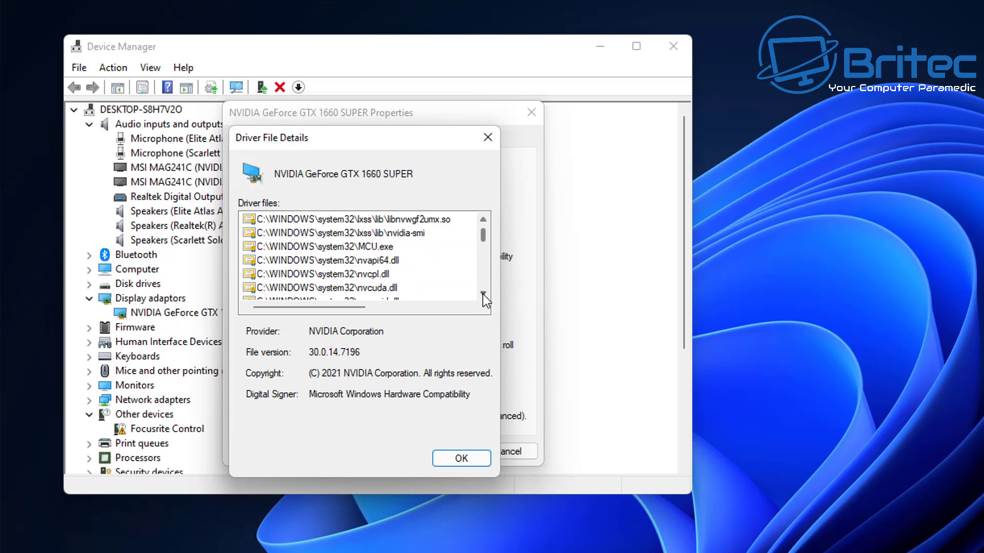
pyautogui.scroll(-1, 483, 294)
pyautogui.scroll(-1, 482, 294)
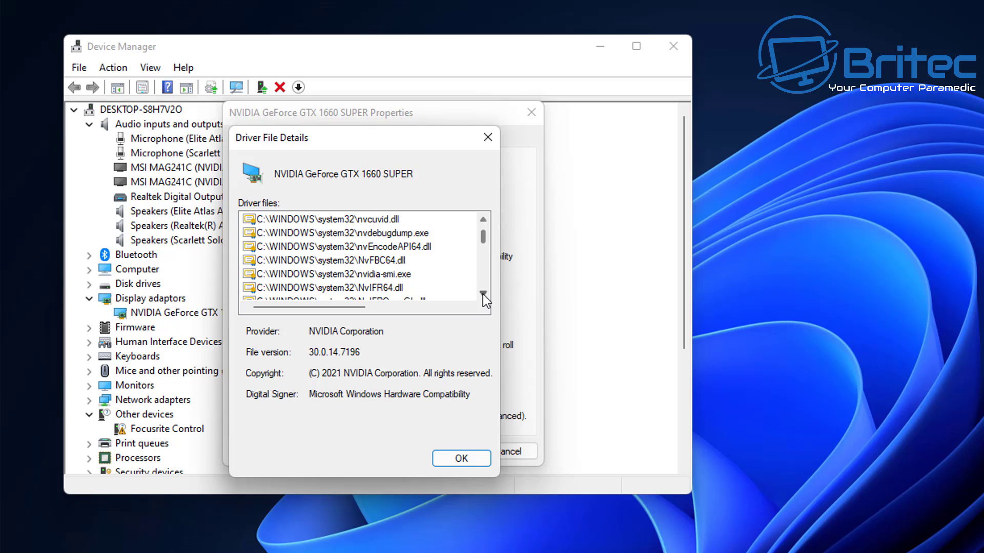
pyautogui.scroll(-2, 483, 294)
pyautogui.scroll(-8, 483, 294)
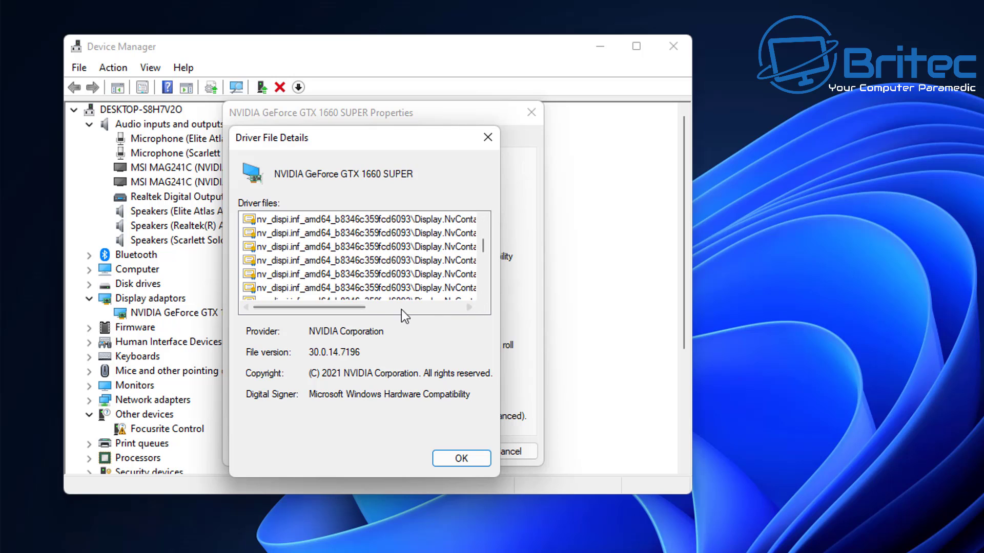
pyautogui.moveTo(351, 310); pyautogui.dragTo(463, 306)
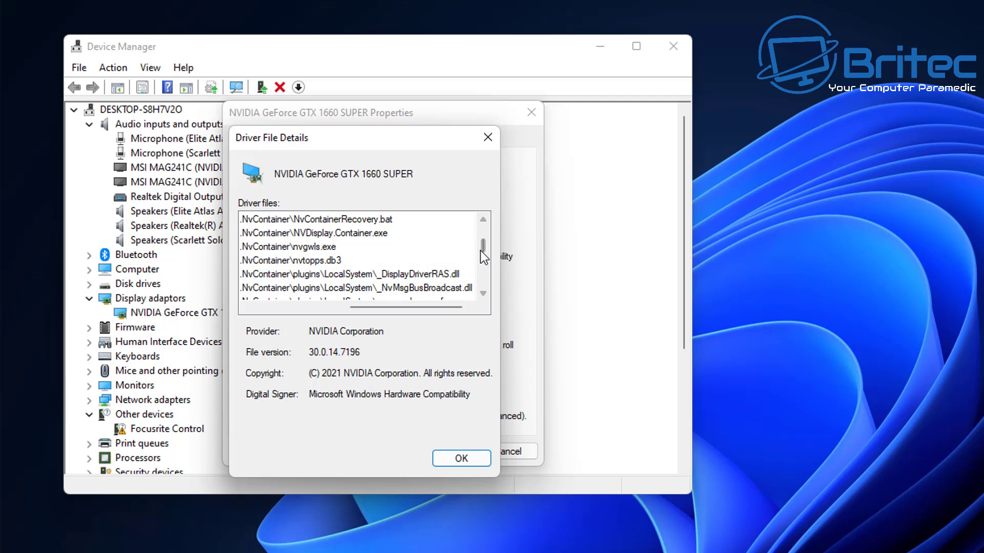
pyautogui.scroll(-5, 483, 260)
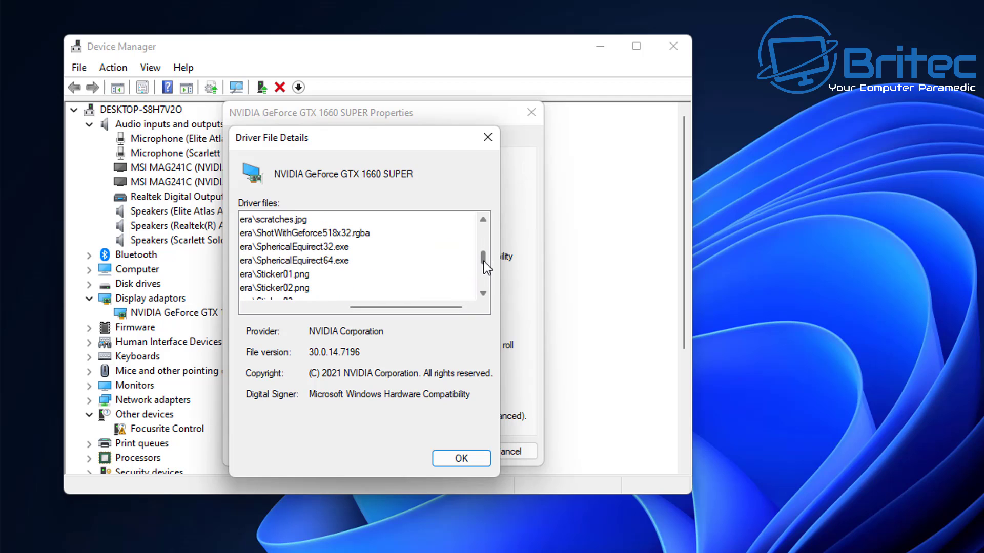
pyautogui.moveTo(484, 262); pyautogui.dragTo(485, 273)
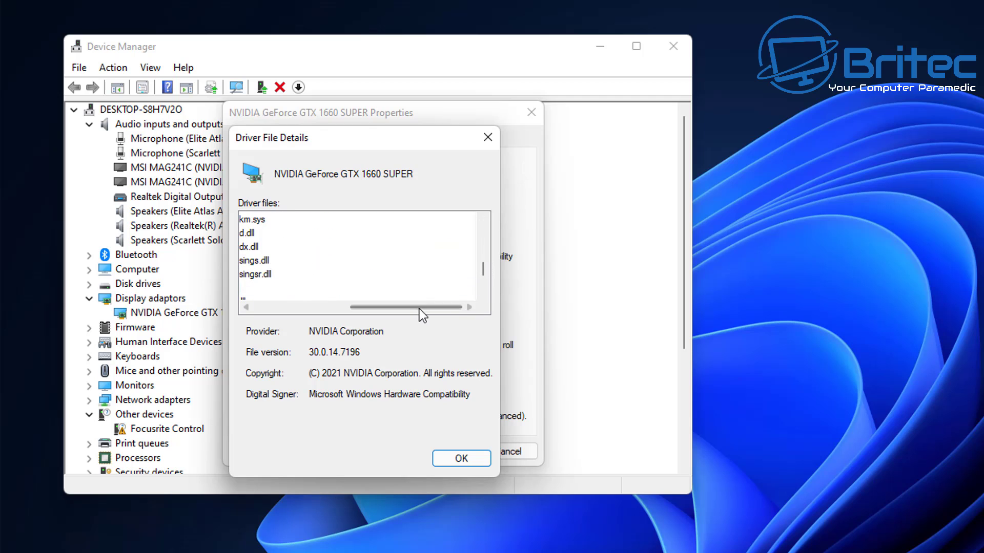
pyautogui.moveTo(414, 303); pyautogui.dragTo(312, 313)
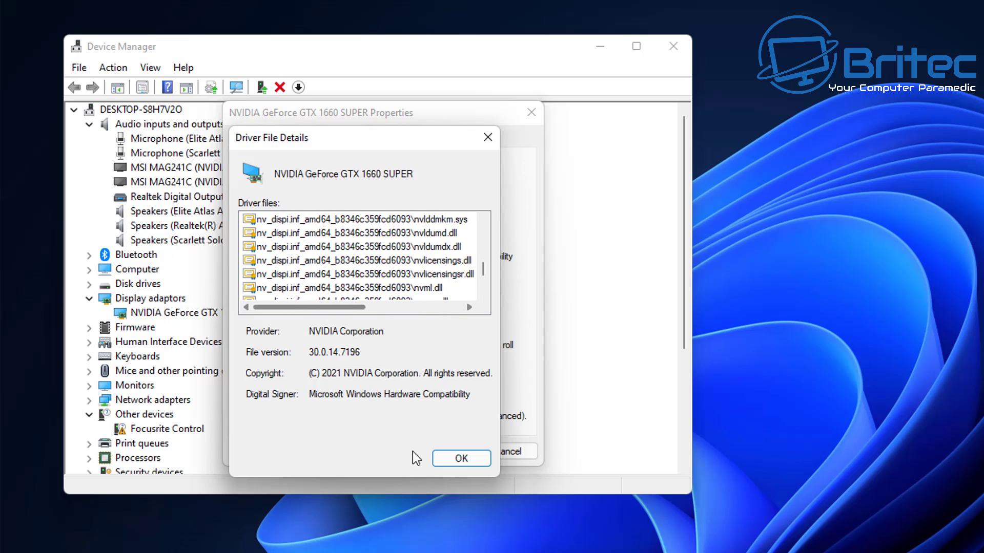
# Close the driver file details, the graphics card's properties and Device Manager
pyautogui.click(456, 460)
pyautogui.click(459, 453)
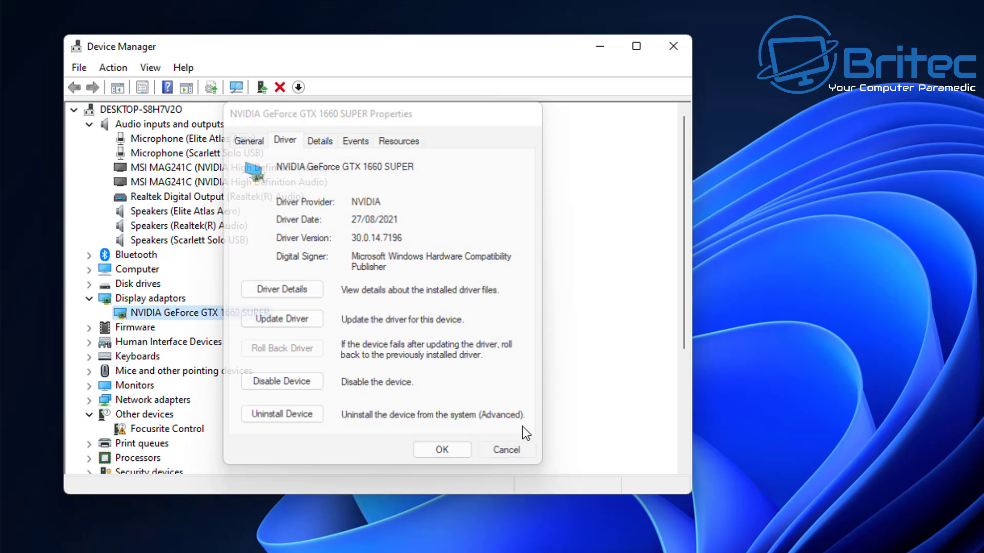
pyautogui.click(674, 45)
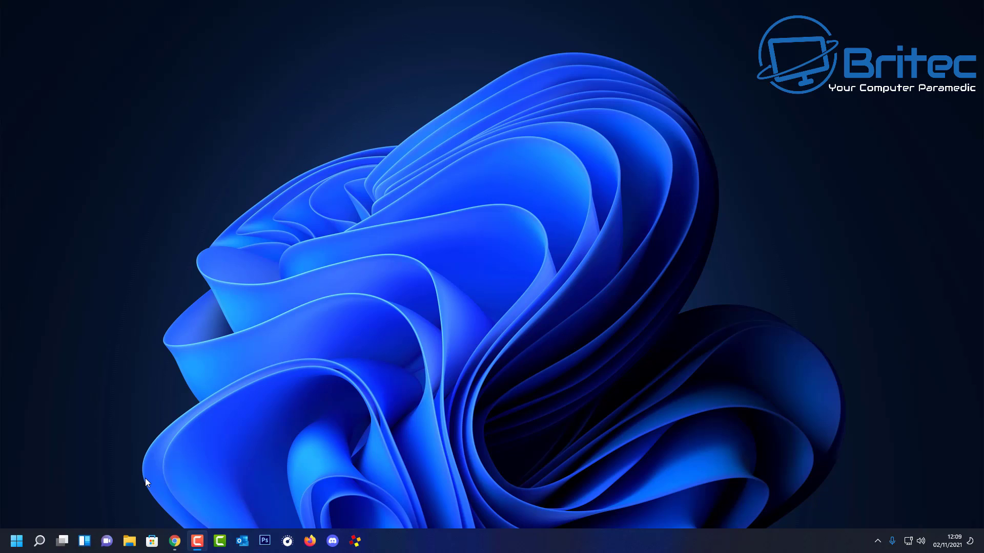
# Open the advanced system settings from the System > About page in Windows Settings and place the System Properties window over it
pyautogui.click(18, 540)
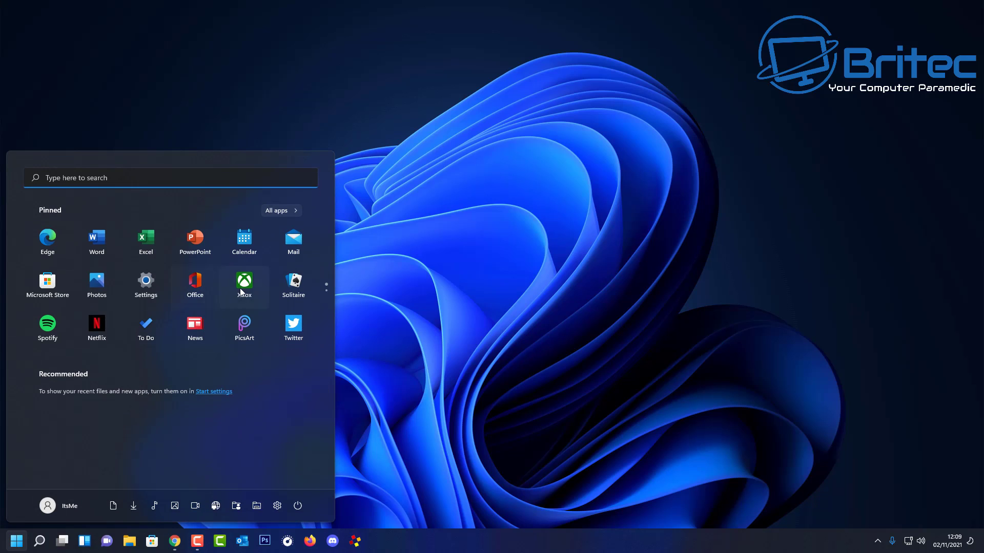
pyautogui.click(151, 284)
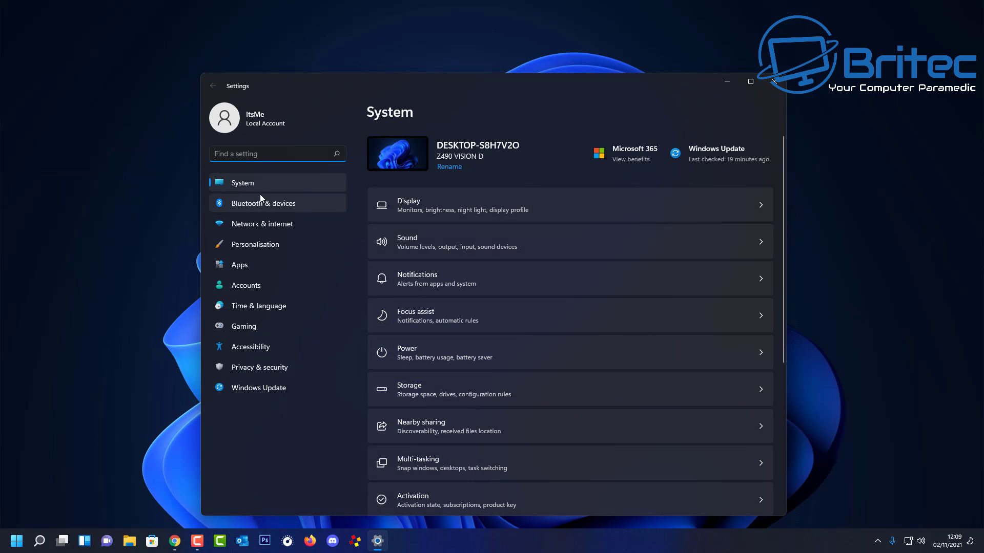
pyautogui.click(261, 182)
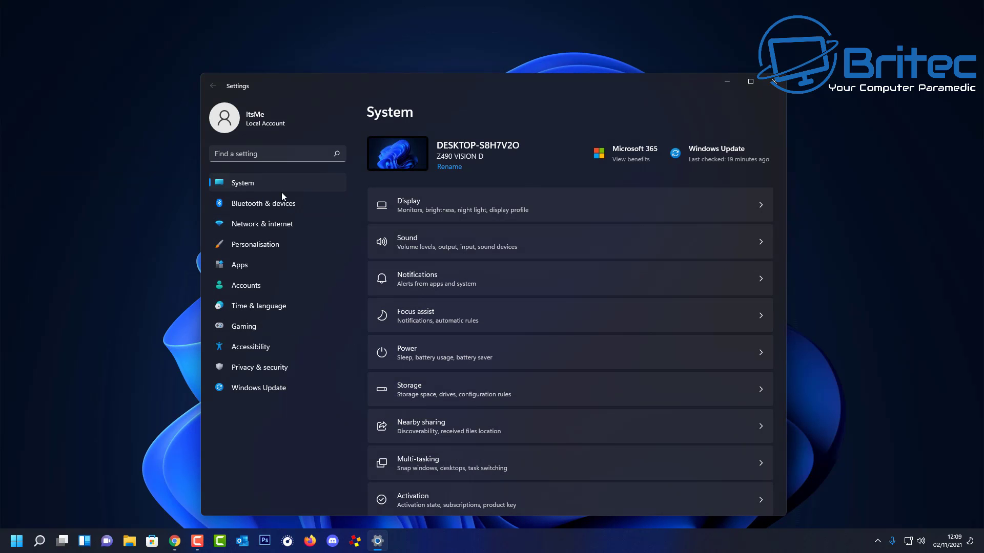
pyautogui.scroll(-3, 621, 305)
pyautogui.scroll(-3, 615, 333)
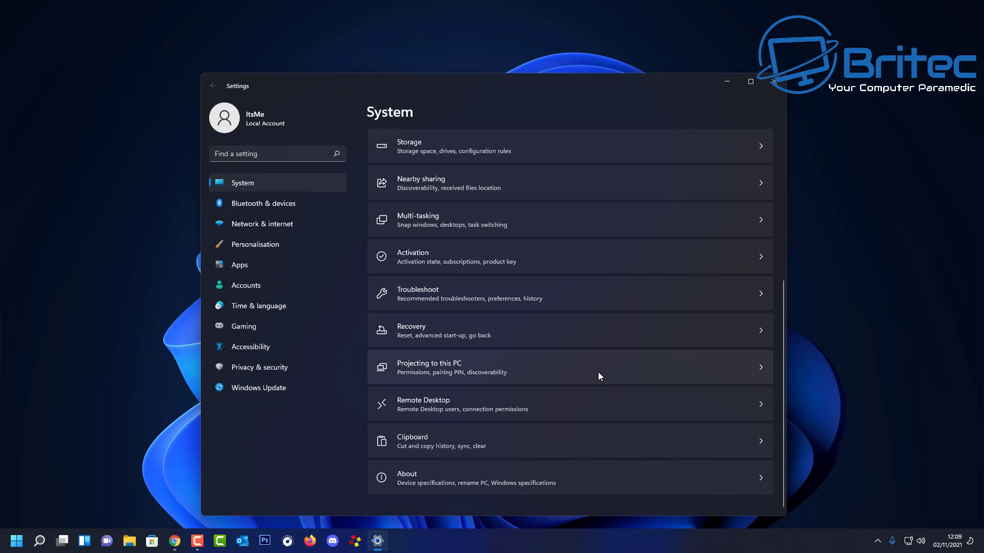
pyautogui.click(478, 480)
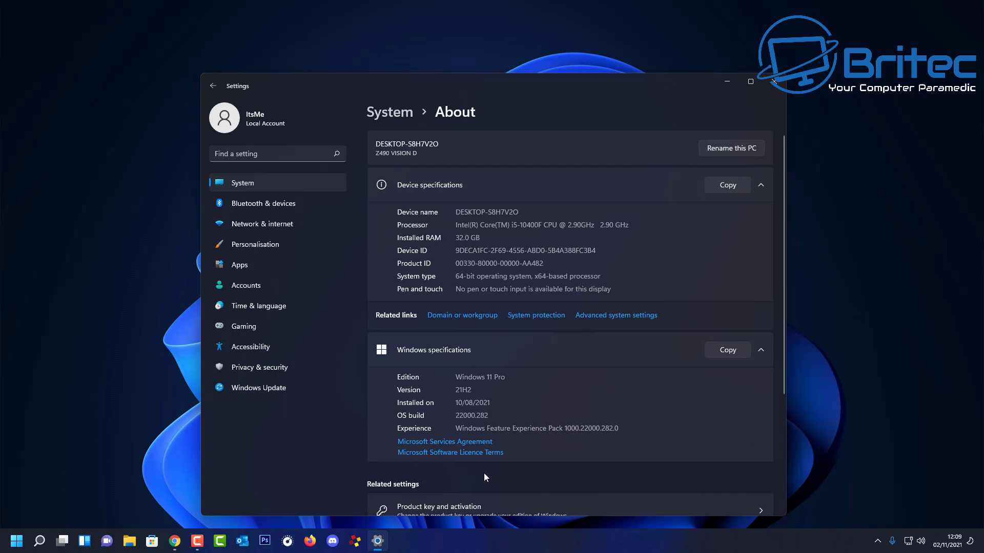
pyautogui.click(602, 318)
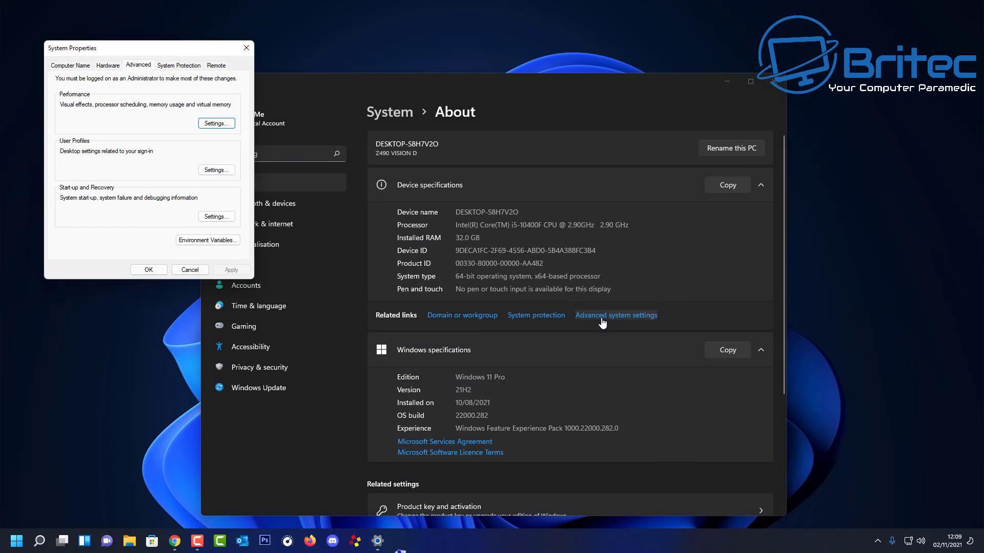
pyautogui.moveTo(159, 46); pyautogui.dragTo(538, 203)
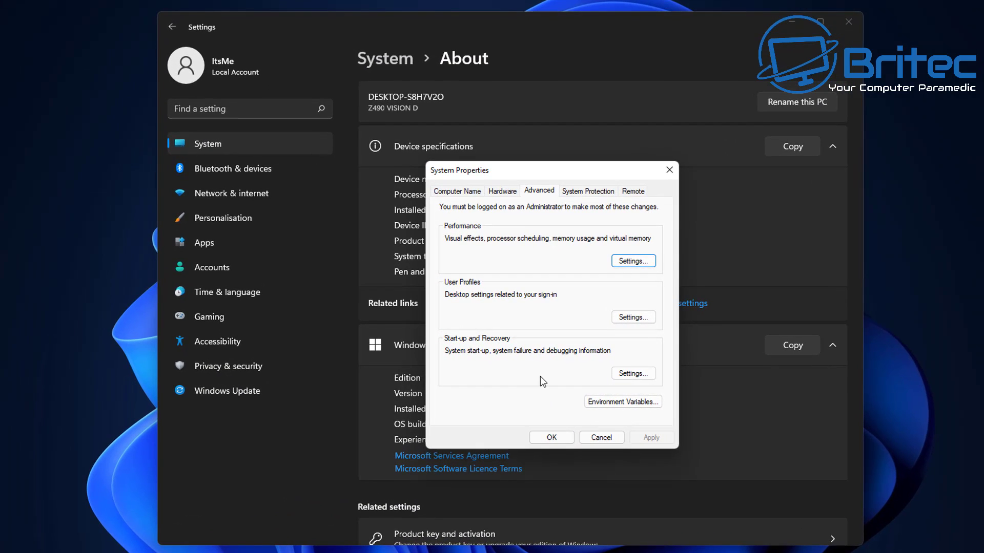
# Turn off automatic restart on system failure in the Start-up and Recovery settings, keeping Automatic memory dump, and close System Properties and Settings
pyautogui.click(634, 377)
pyautogui.moveTo(581, 221); pyautogui.dragTo(553, 155)
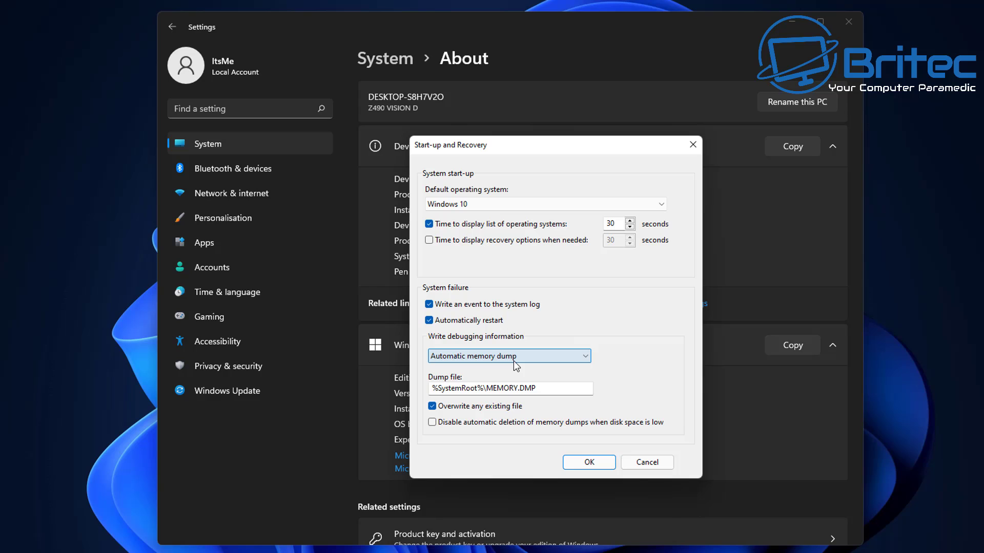
pyautogui.click(583, 359)
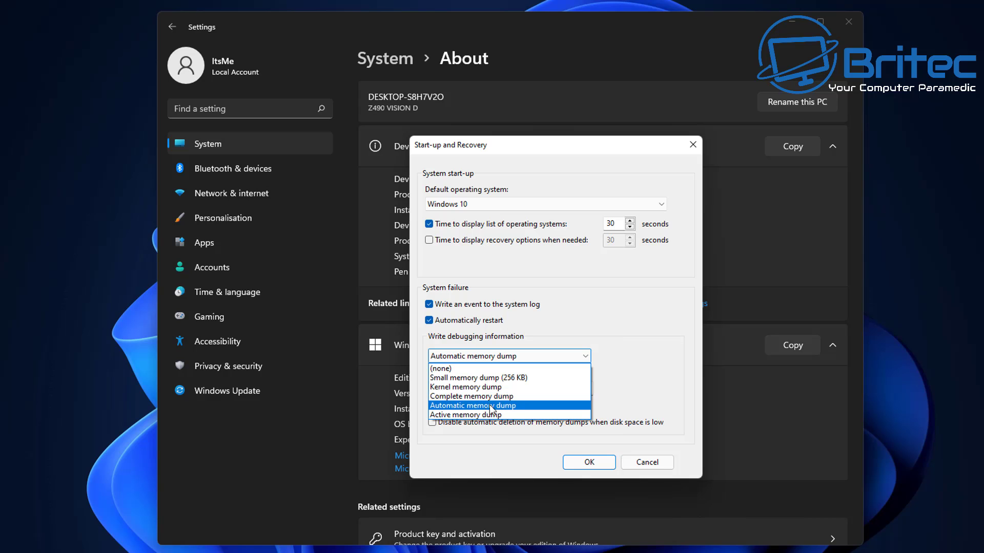
pyautogui.click(603, 329)
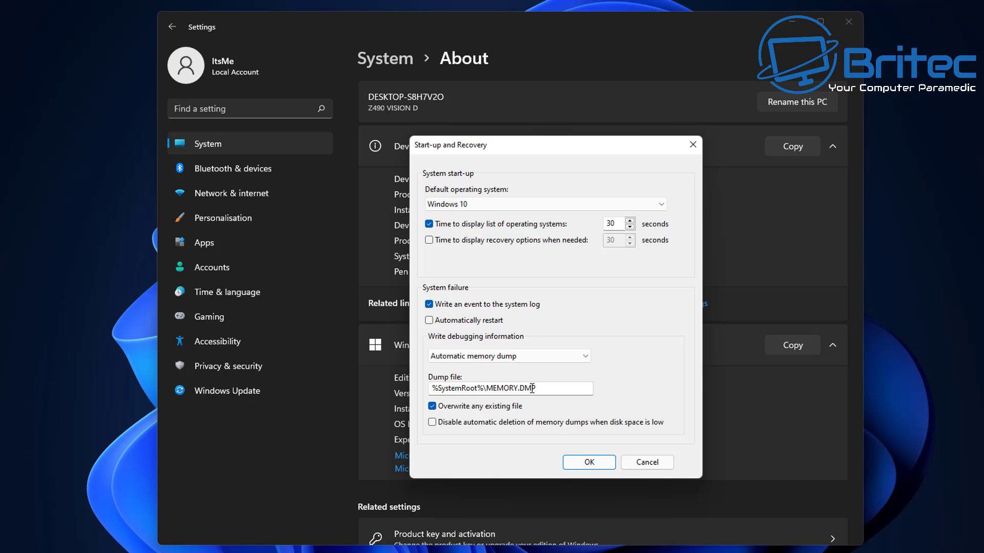
pyautogui.click(582, 461)
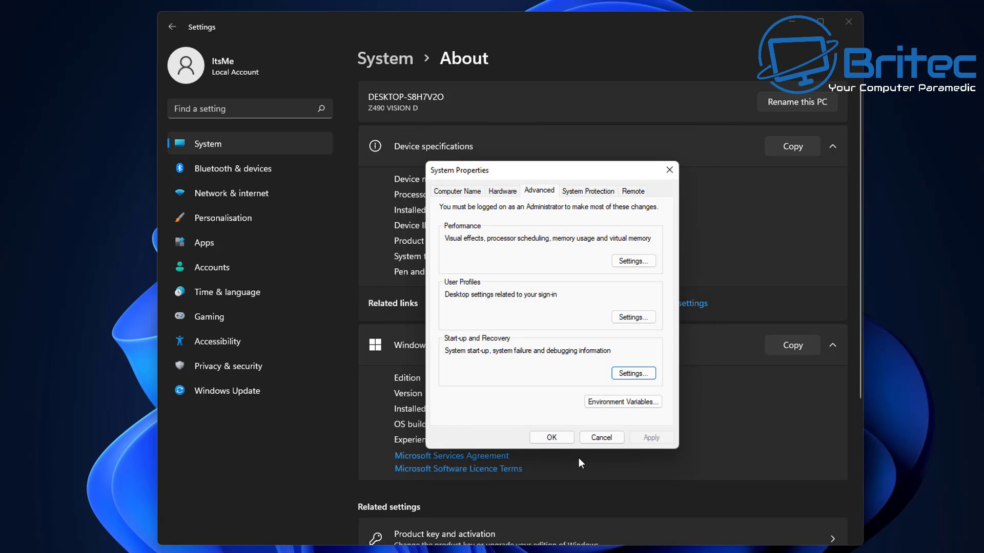
pyautogui.click(551, 438)
pyautogui.click(848, 21)
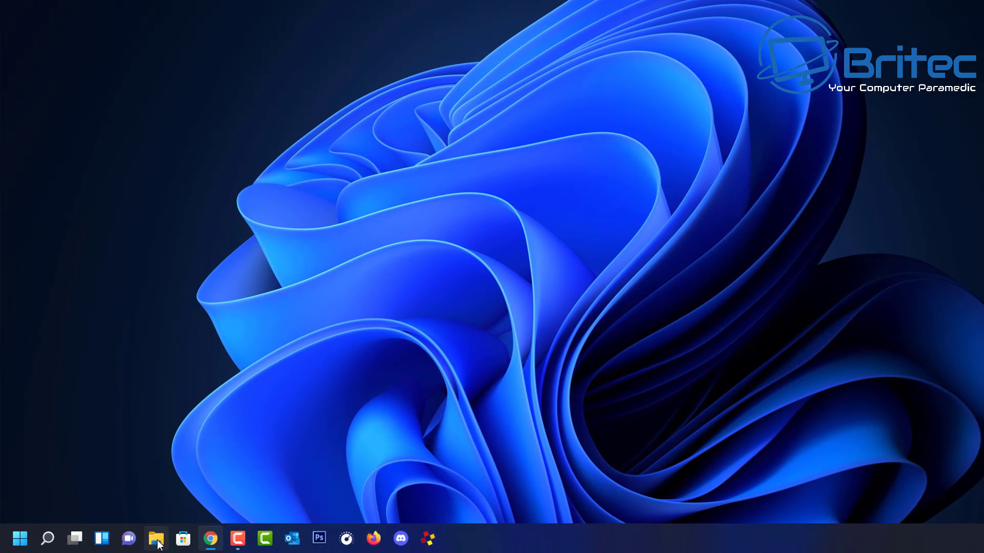
# Switch to File Explorer and open the Windows folder on Local Disk (C:)
pyautogui.click(158, 543)
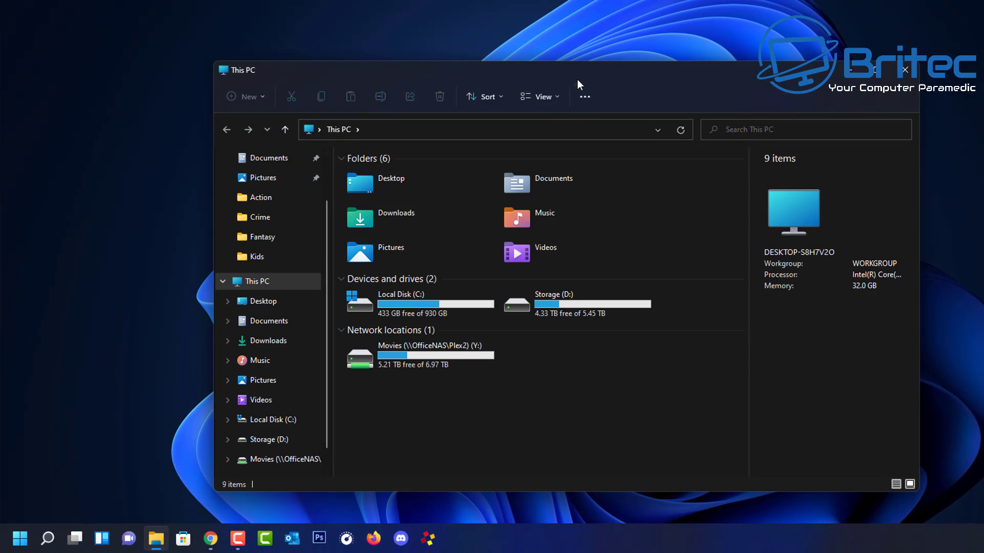
pyautogui.moveTo(577, 79); pyautogui.dragTo(590, 2)
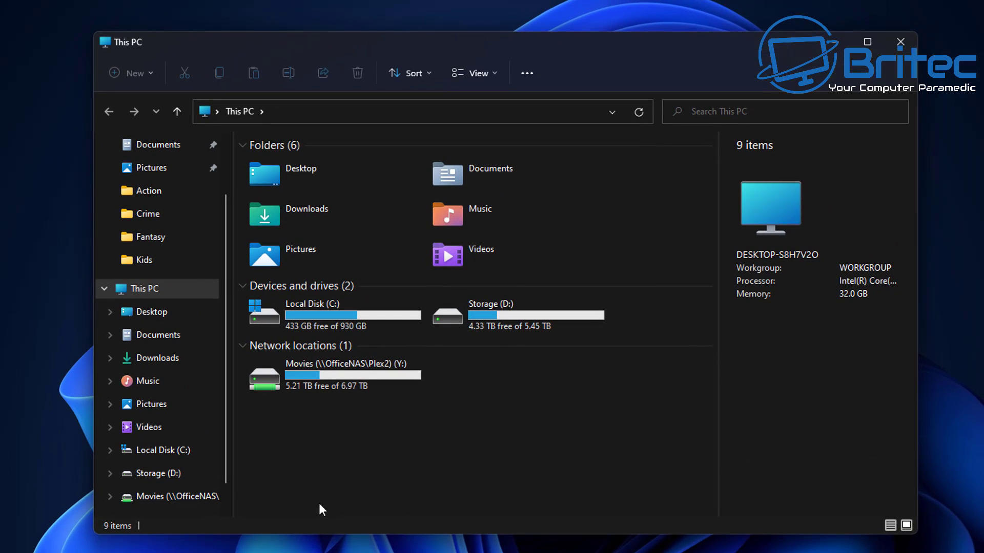
pyautogui.doubleClick(328, 314)
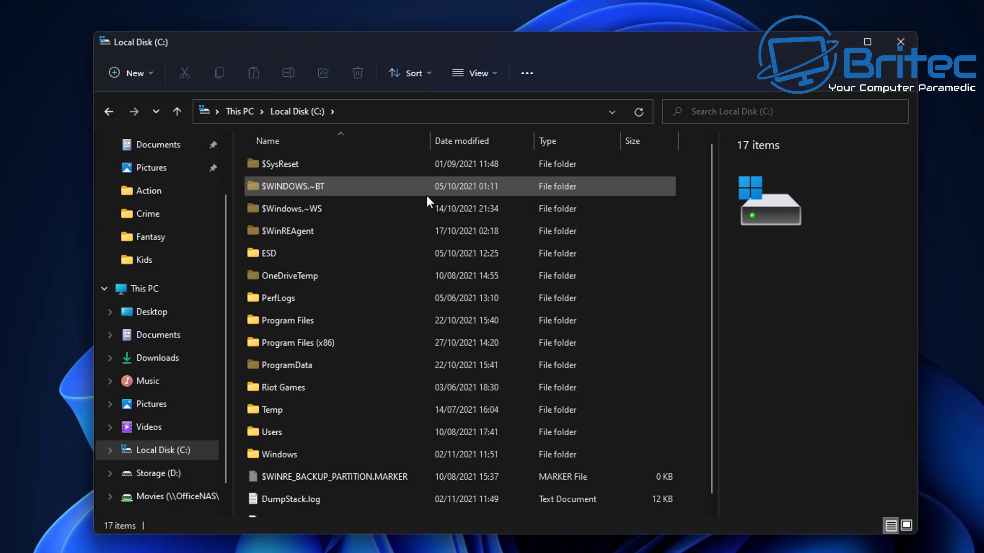
pyautogui.moveTo(360, 405)
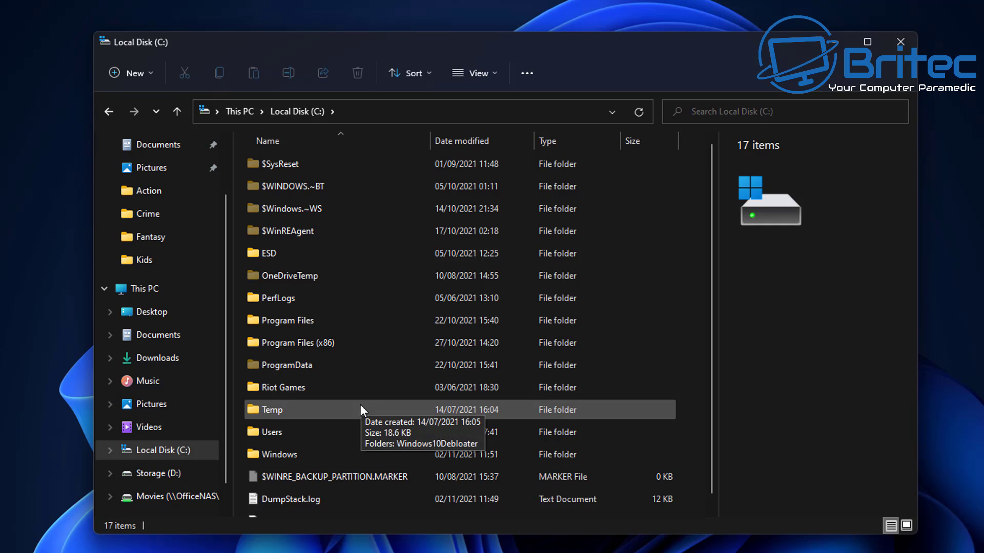
pyautogui.scroll(-1, 361, 407)
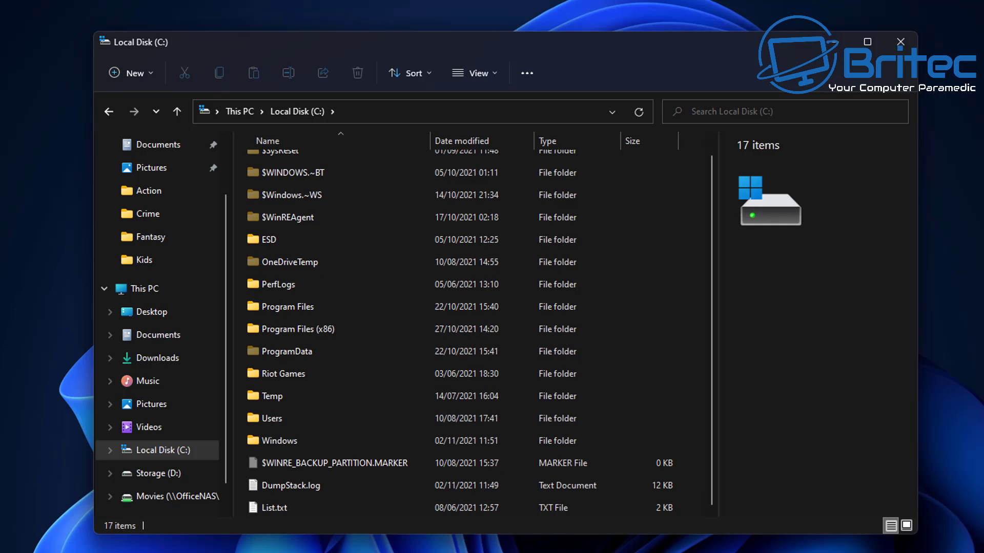
pyautogui.doubleClick(271, 439)
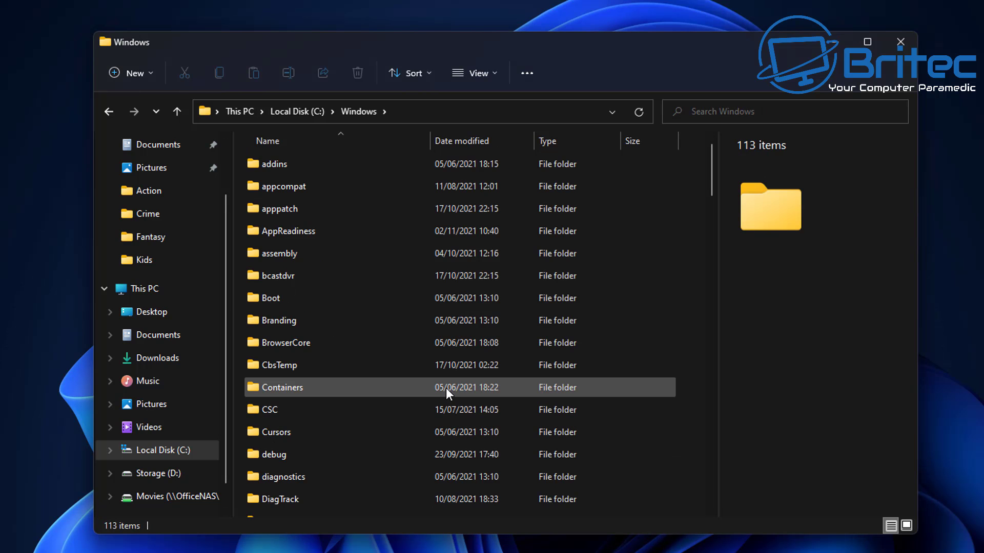
# Locate the MEMORY.DMP crash dump in the Windows folder and open the Minidump folder there
pyautogui.scroll(-6, 441, 399)
pyautogui.moveTo(711, 226); pyautogui.dragTo(736, 460)
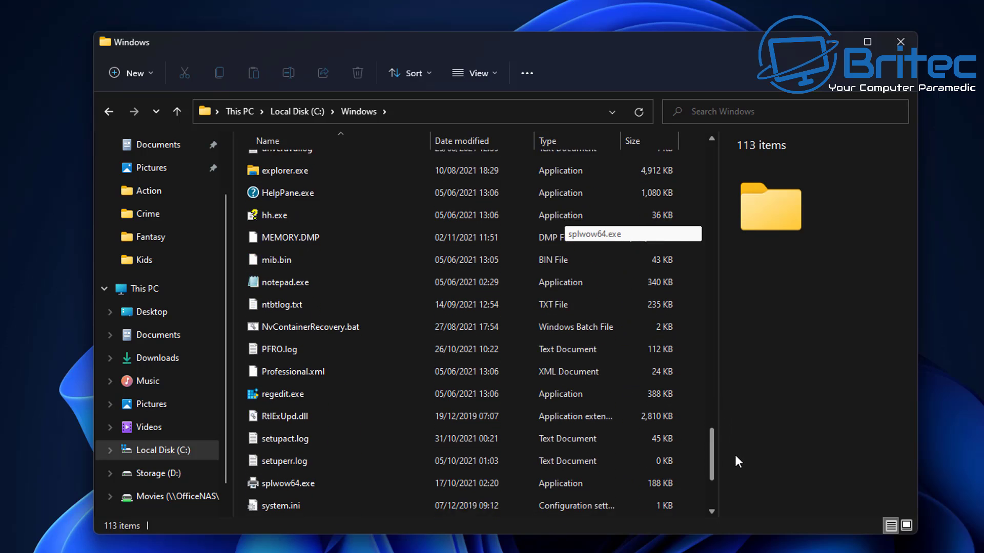
pyautogui.click(303, 229)
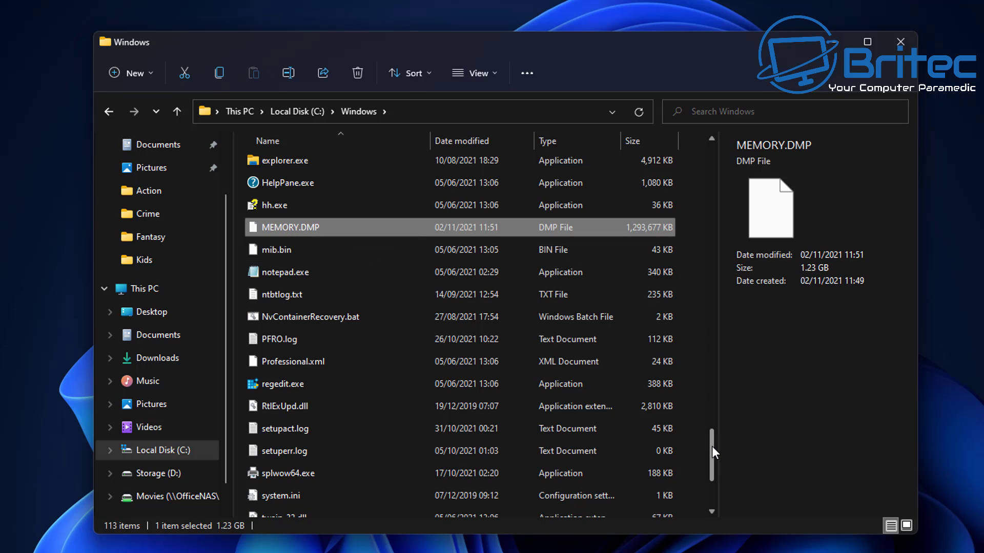
pyautogui.moveTo(712, 447); pyautogui.dragTo(708, 246)
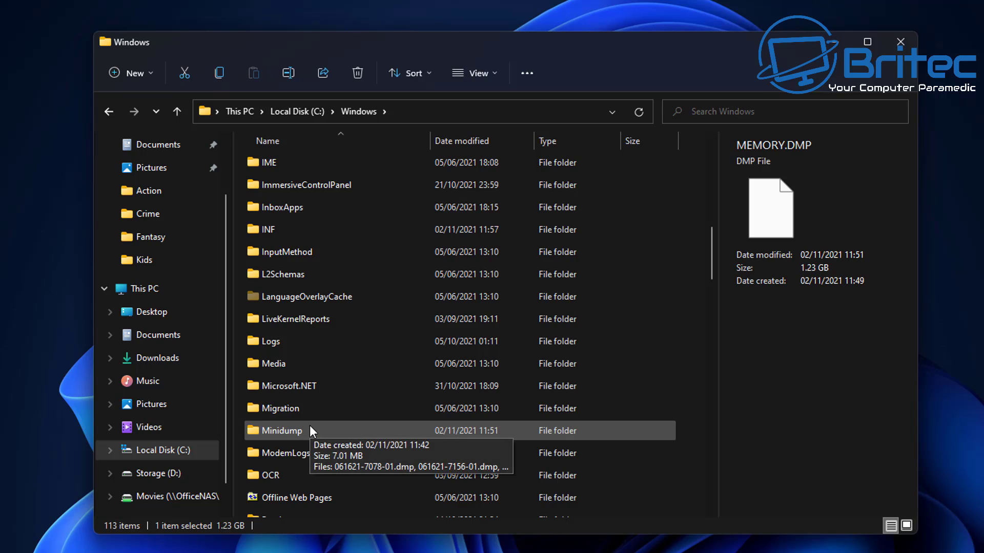
pyautogui.doubleClick(311, 430)
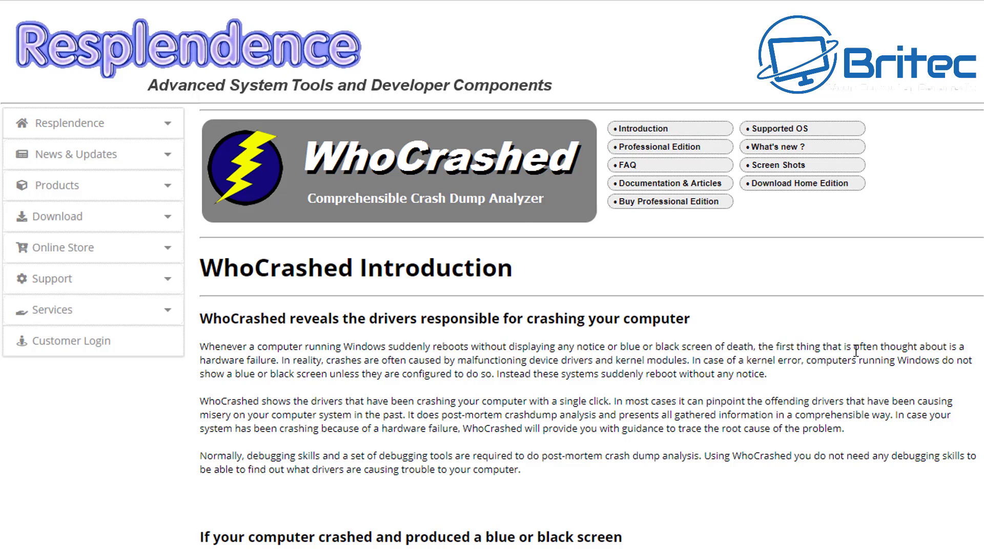
# Download the free home edition of WhoCrashed 6.70 from the Crash Analysis Tools on the Resplendence website
pyautogui.click(806, 189)
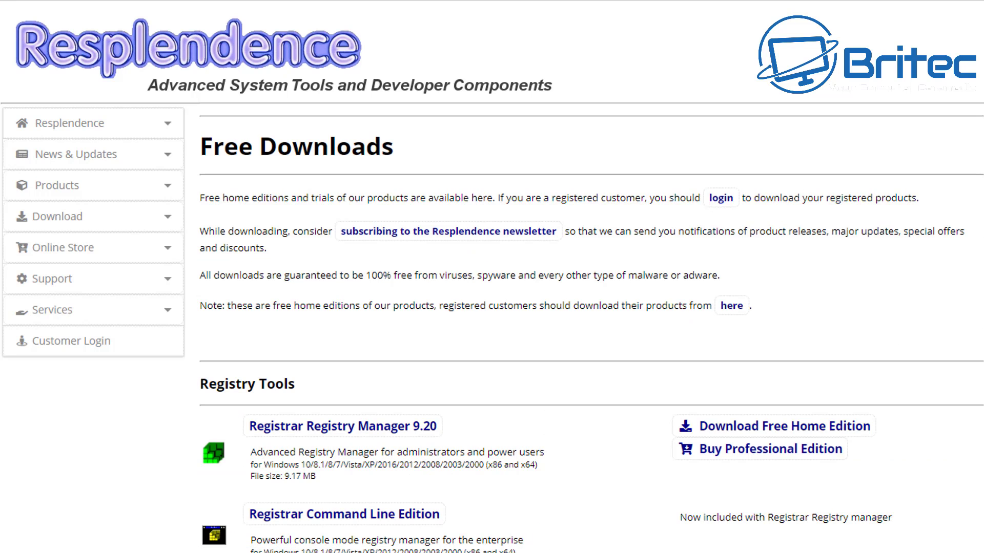
pyautogui.scroll(-10, 492, 276)
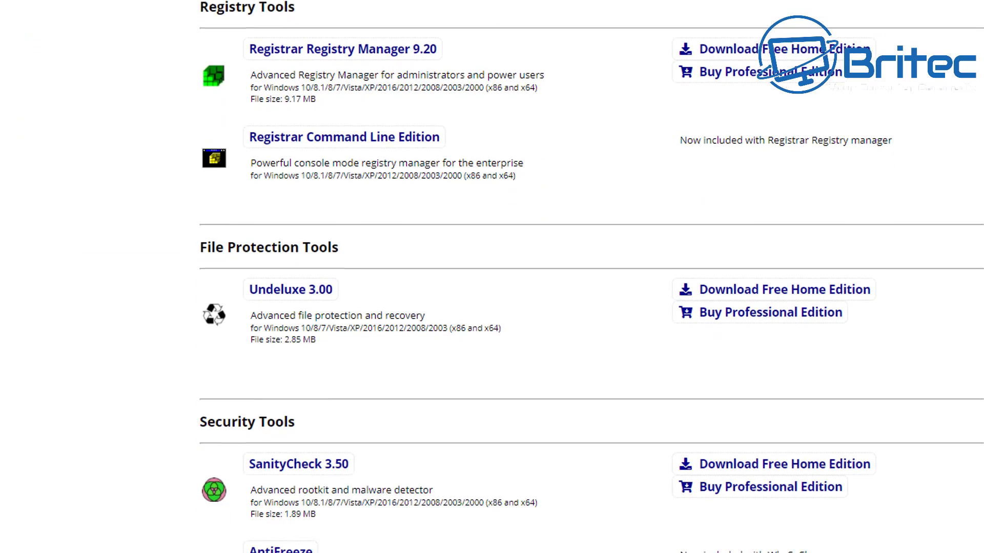
pyautogui.scroll(-4, 492, 276)
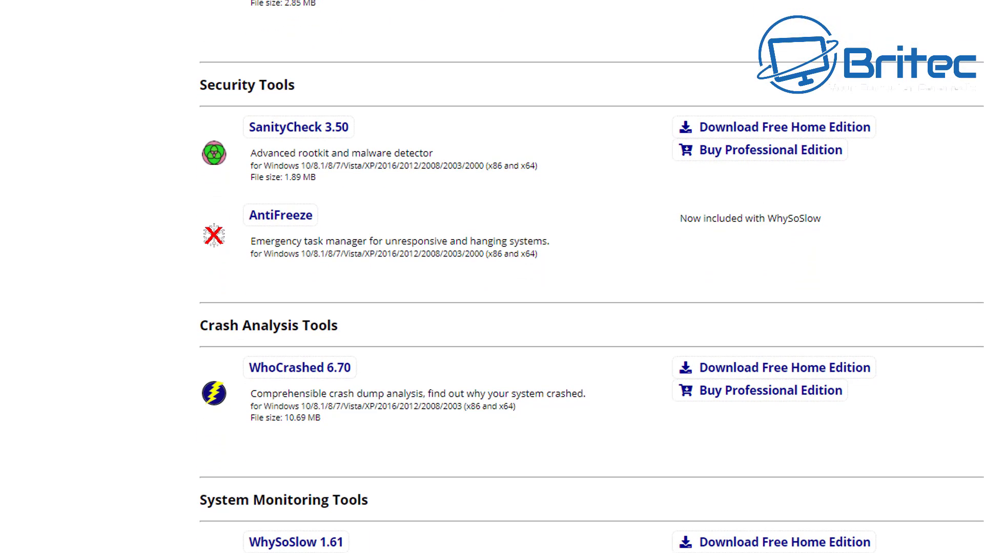
pyautogui.scroll(-3, 492, 277)
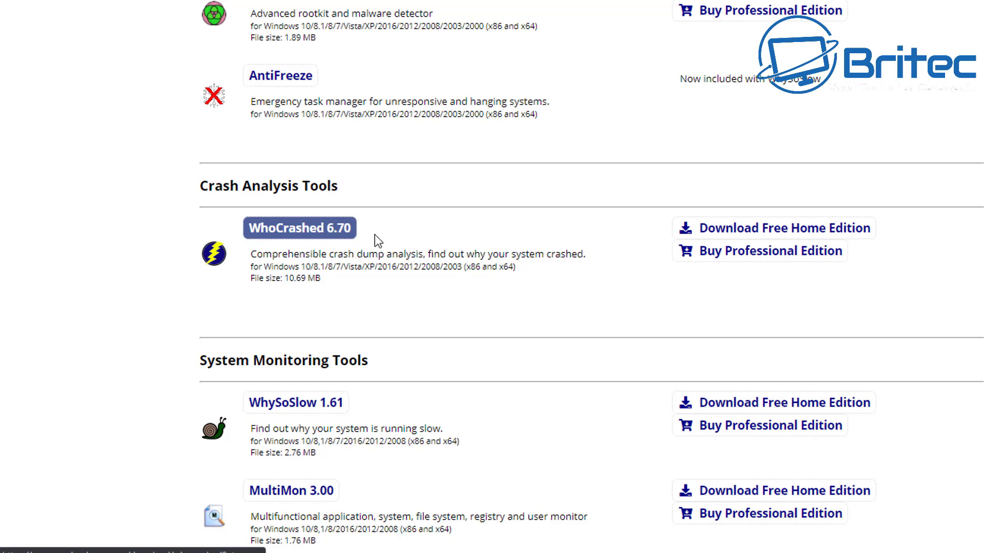
pyautogui.click(787, 238)
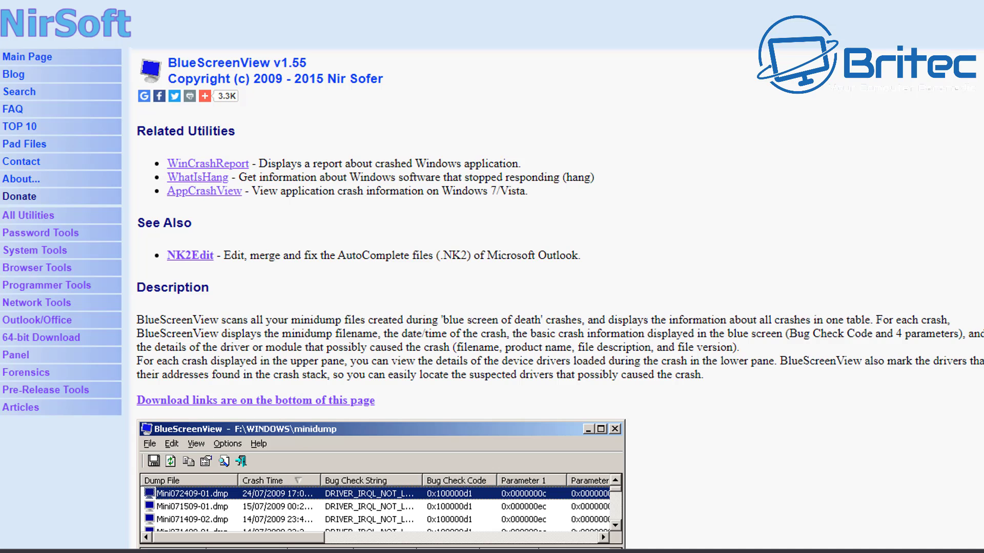
# Look through NirSoft's BlueScreenView page down to its download links
pyautogui.scroll(-5, 491, 277)
pyautogui.scroll(-3, 377, 154)
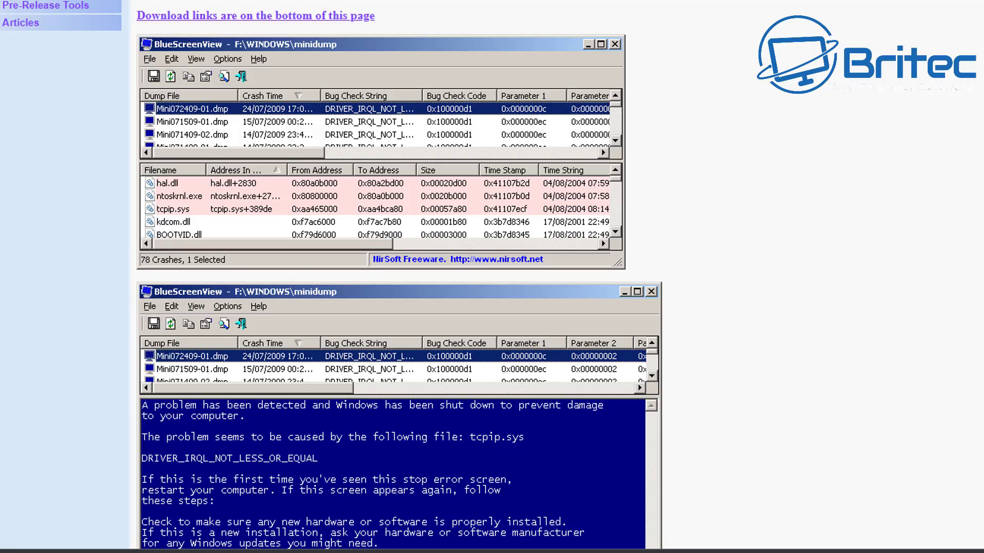
pyautogui.scroll(-20, 491, 276)
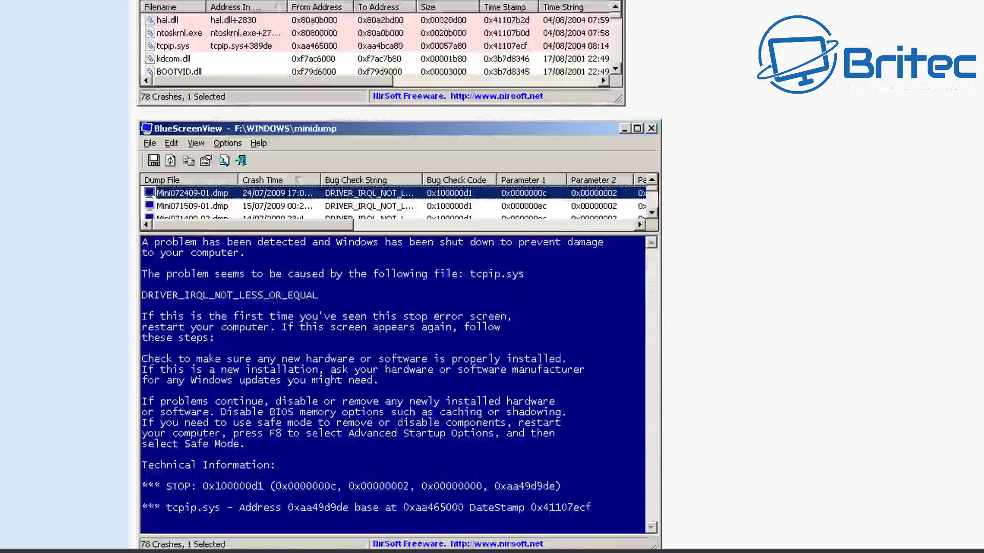
pyautogui.scroll(-20, 492, 277)
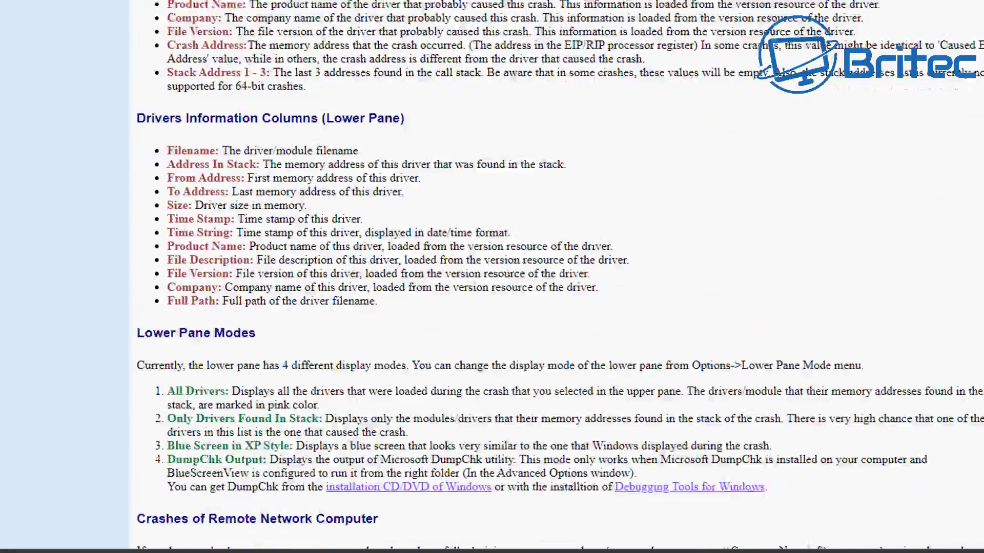
pyautogui.scroll(-3, 491, 277)
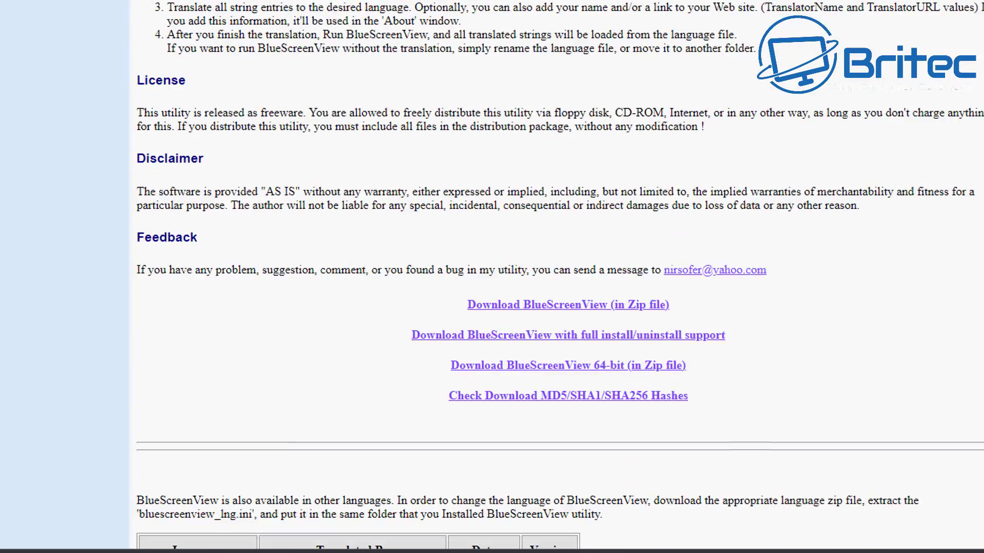
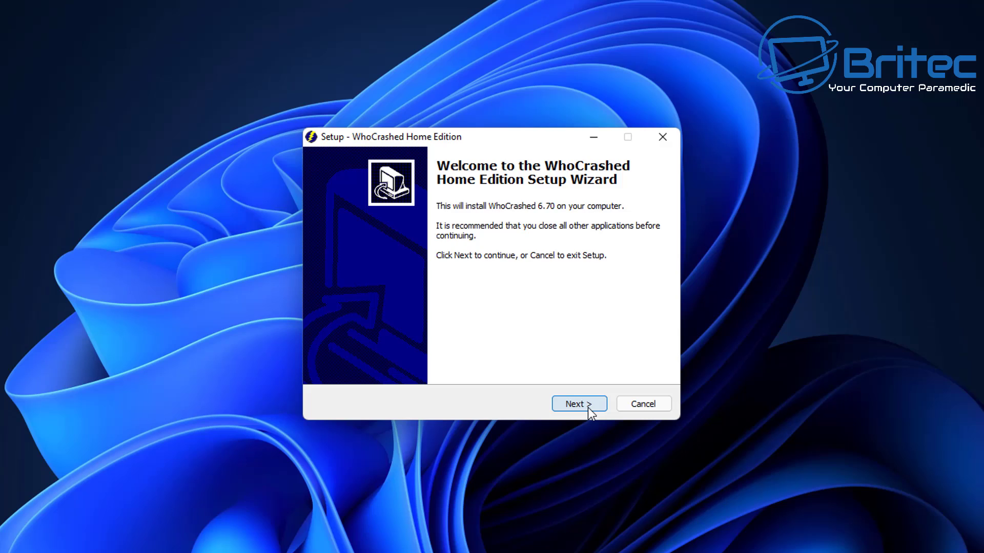
# Install WhoCrashed Home Edition to C:\Program Files\WhoCrashed, accepting the license and creating a desktop shortcut, and launch it from the finished setup
pyautogui.click(588, 408)
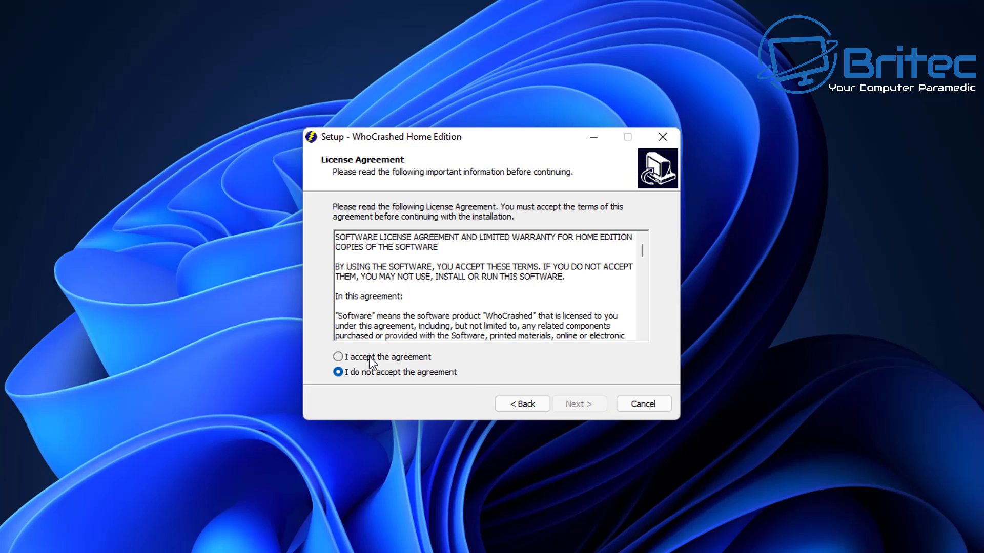
pyautogui.click(371, 359)
pyautogui.click(570, 408)
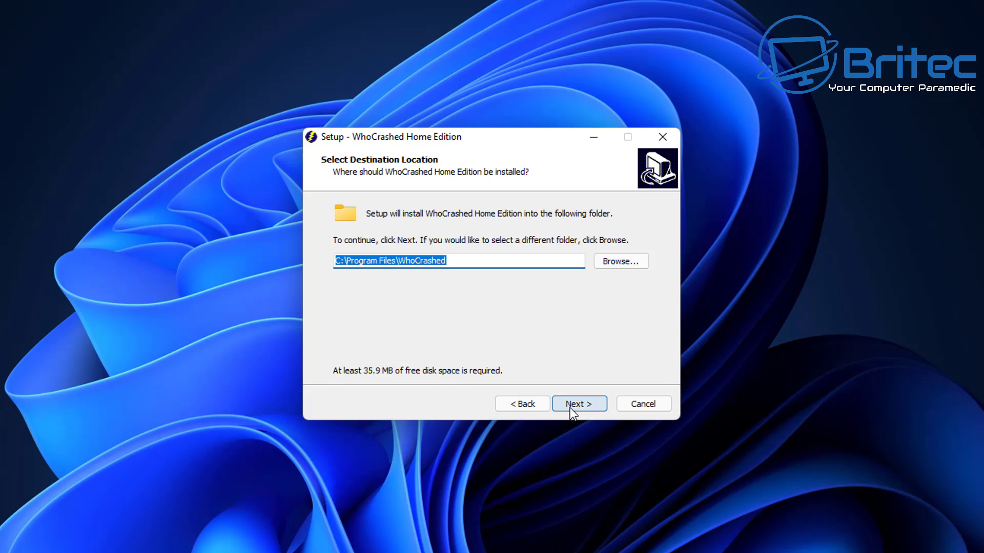
pyautogui.click(569, 407)
pyautogui.click(569, 407)
pyautogui.click(412, 269)
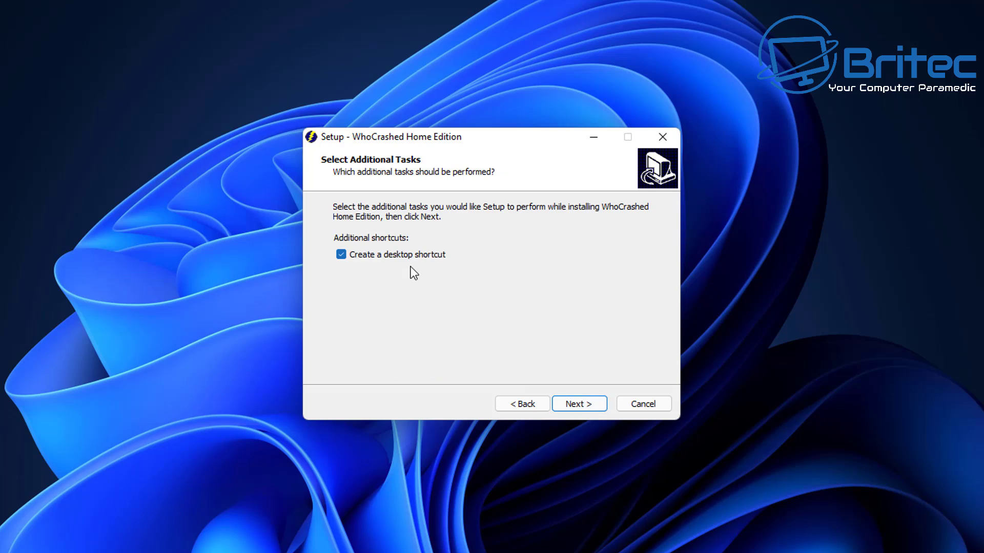
pyautogui.click(581, 405)
pyautogui.click(582, 402)
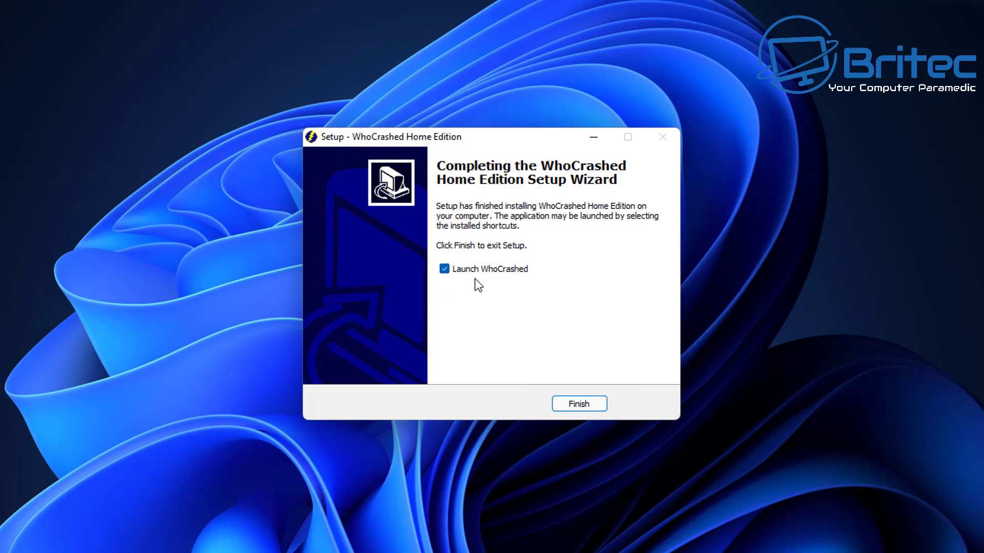
pyautogui.click(572, 404)
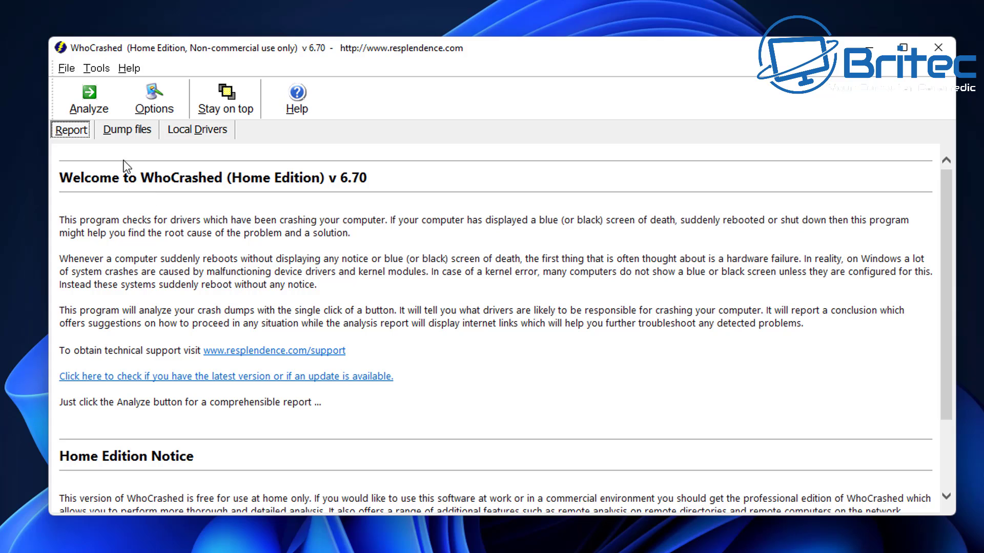
# Check the dump files view, return to the report and run the crash dump analysis
pyautogui.click(116, 129)
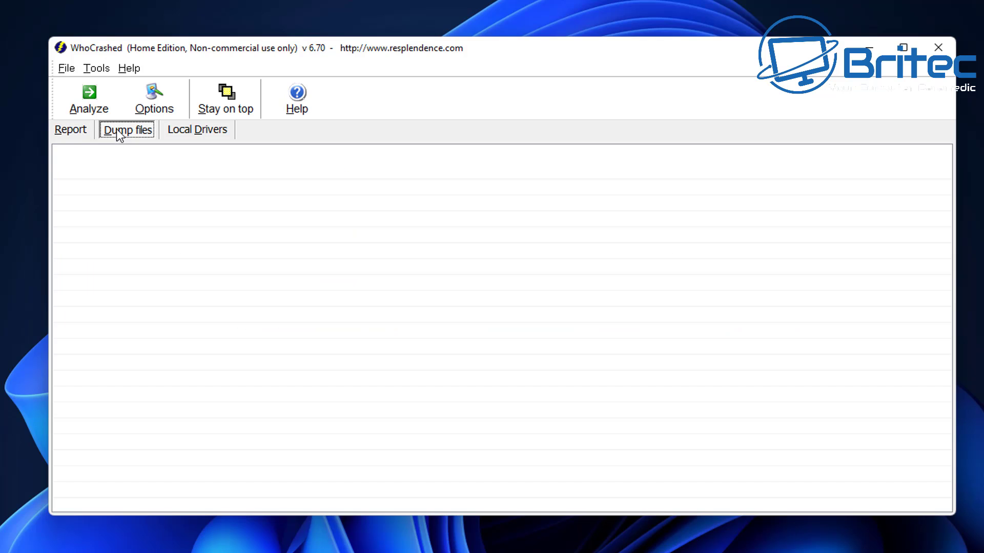
pyautogui.click(72, 130)
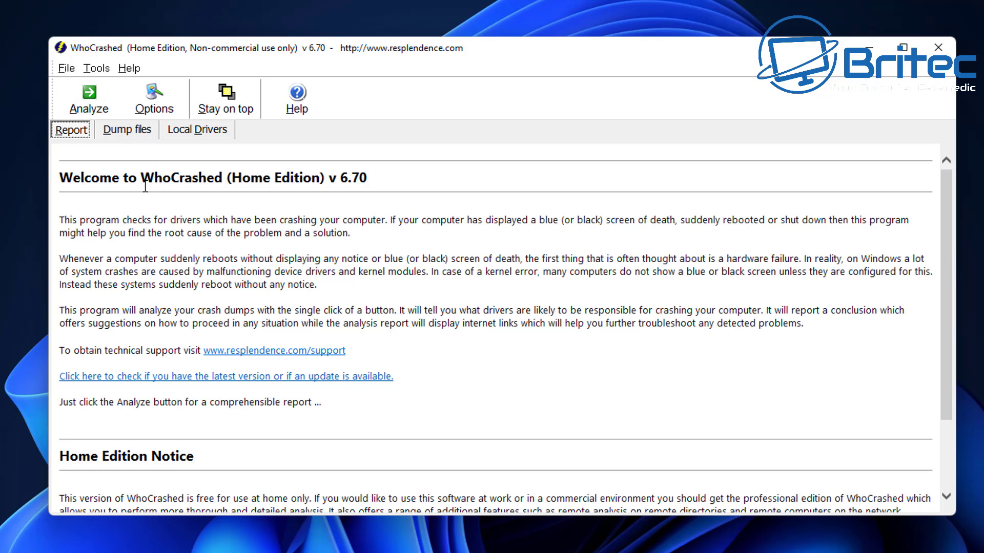
pyautogui.click(88, 100)
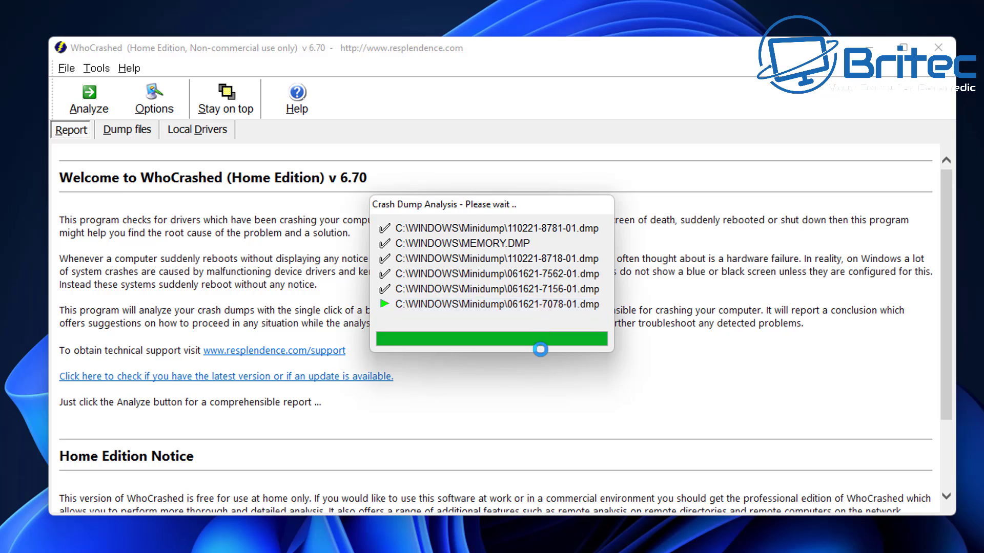
pyautogui.click(593, 306)
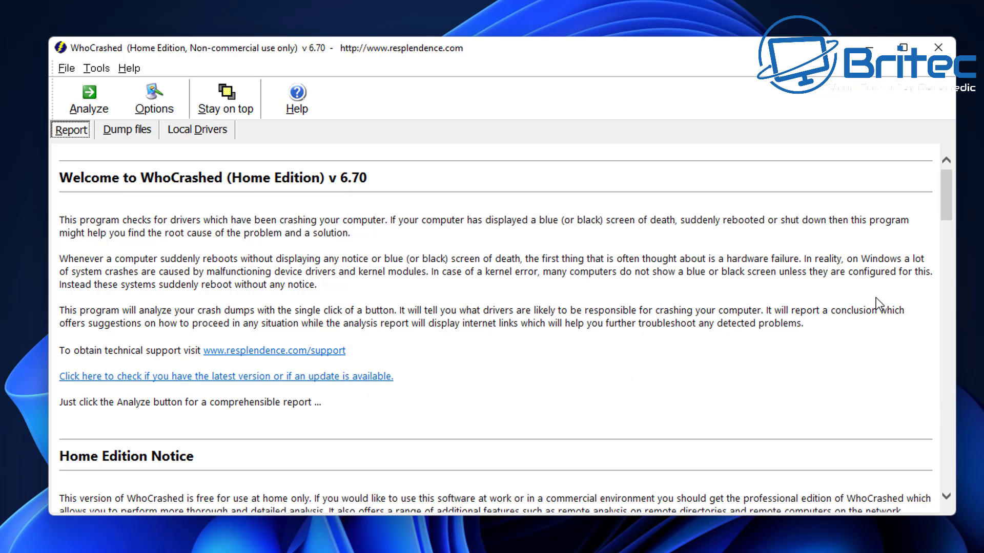
# Read the Crash Dump Analysis entries of 02/11/2021, examining the crash dump test note and the module named as probable cause
pyautogui.moveTo(951, 206); pyautogui.dragTo(952, 292)
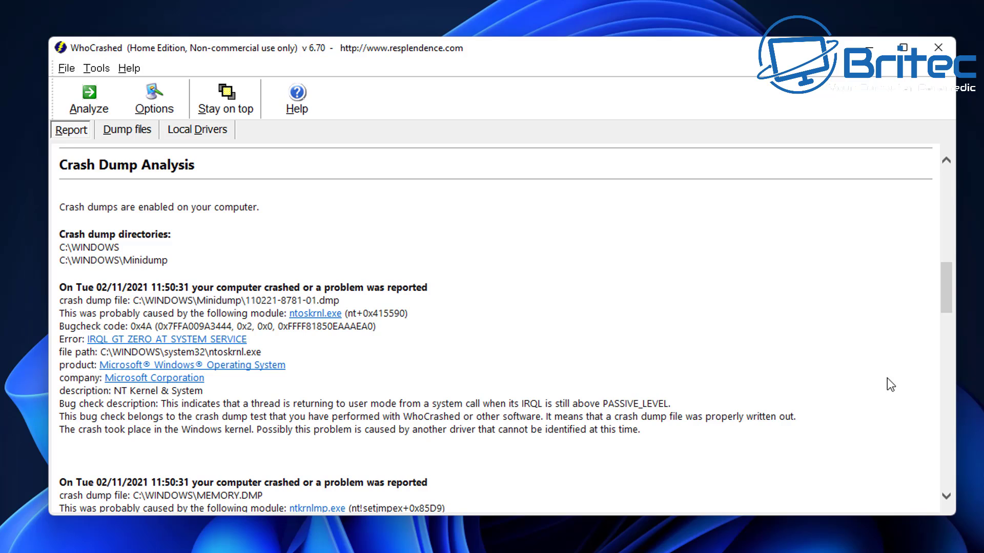
pyautogui.click(951, 280)
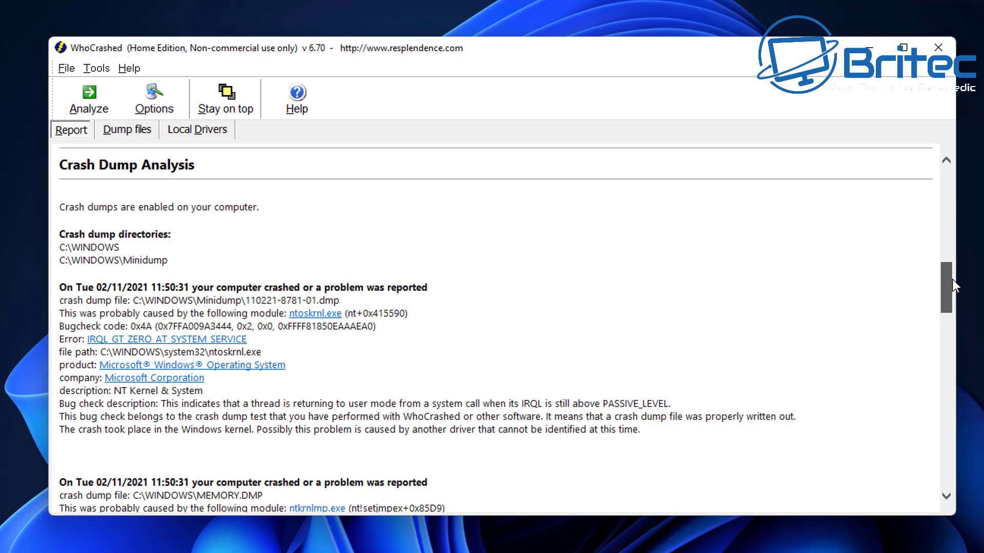
pyautogui.moveTo(952, 279); pyautogui.dragTo(957, 314)
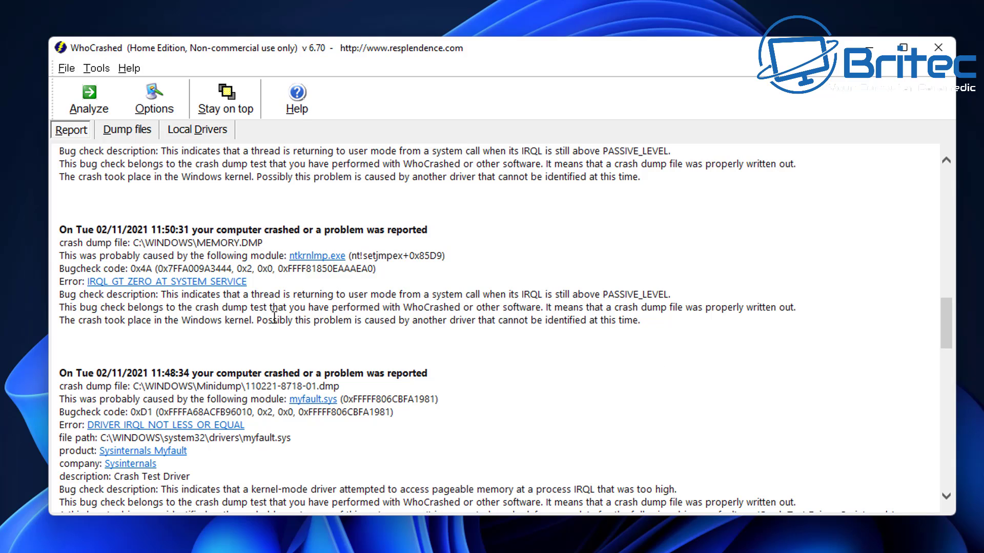
pyautogui.moveTo(195, 307); pyautogui.dragTo(269, 307)
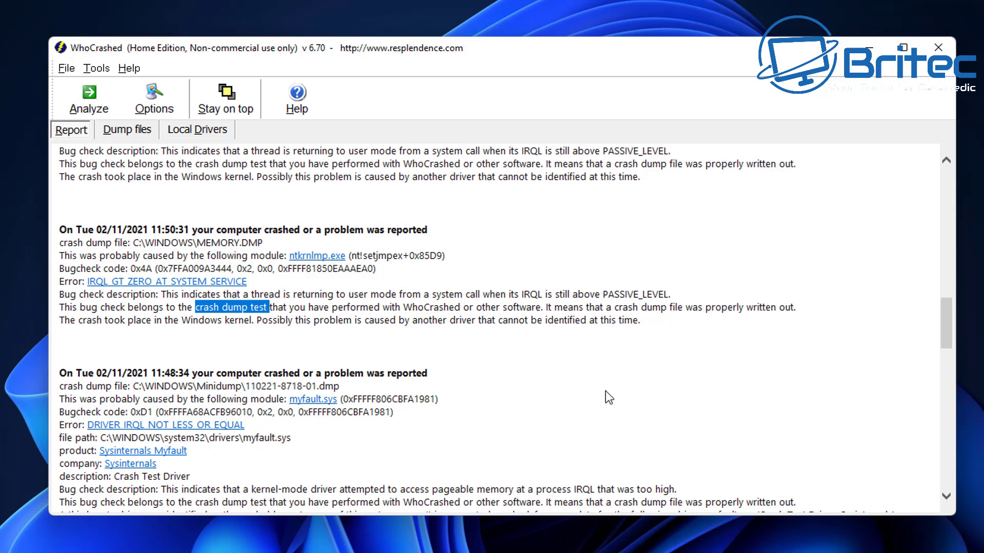
pyautogui.scroll(-3, 609, 398)
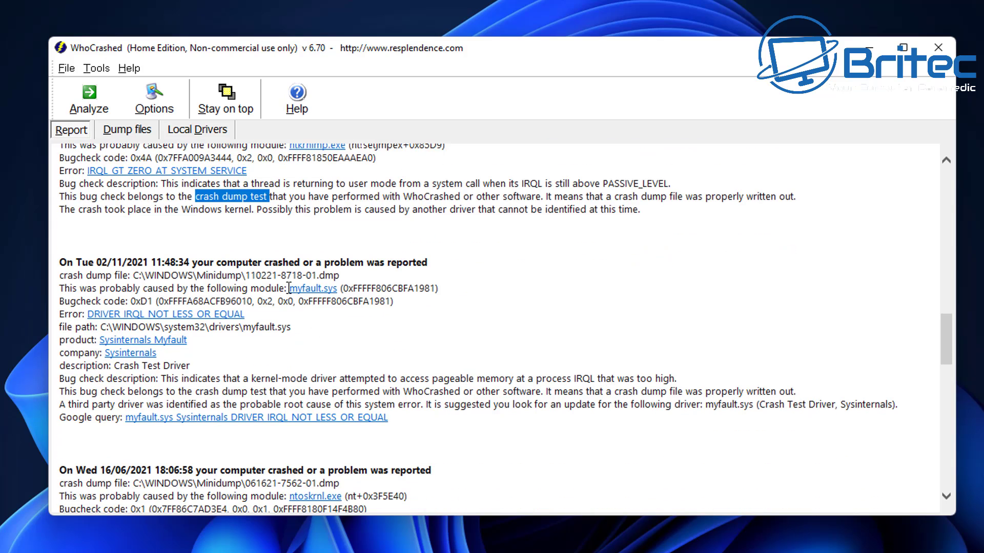
pyautogui.moveTo(289, 288); pyautogui.dragTo(338, 290)
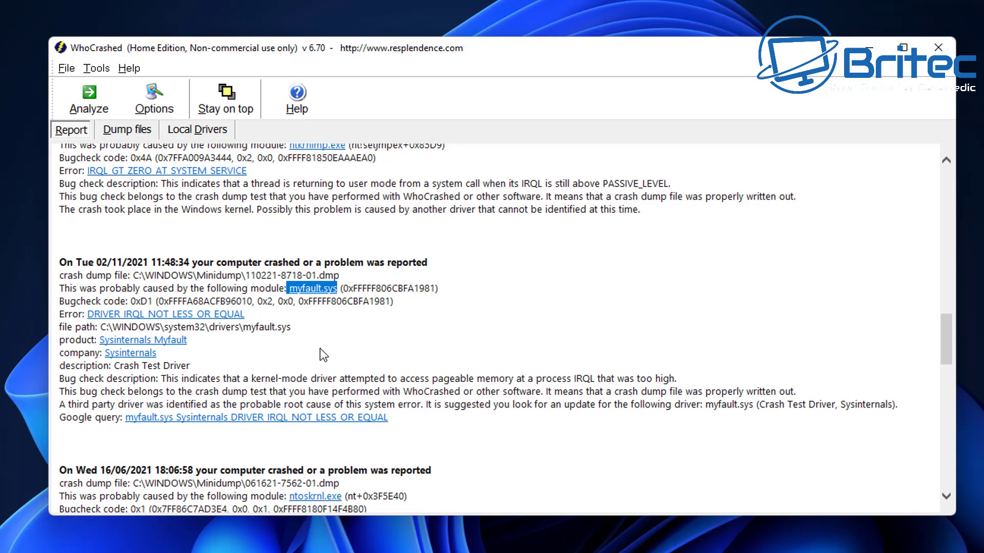
pyautogui.click(320, 324)
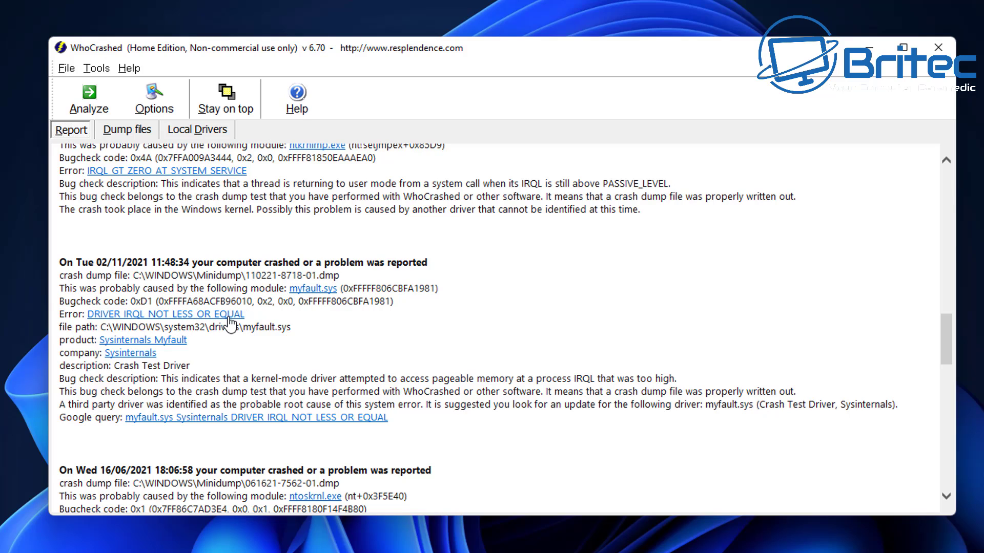
# Open the Sysinternals Myfault product link of the 11:48:34 crash and look through the NotMyFault page
pyautogui.click(153, 341)
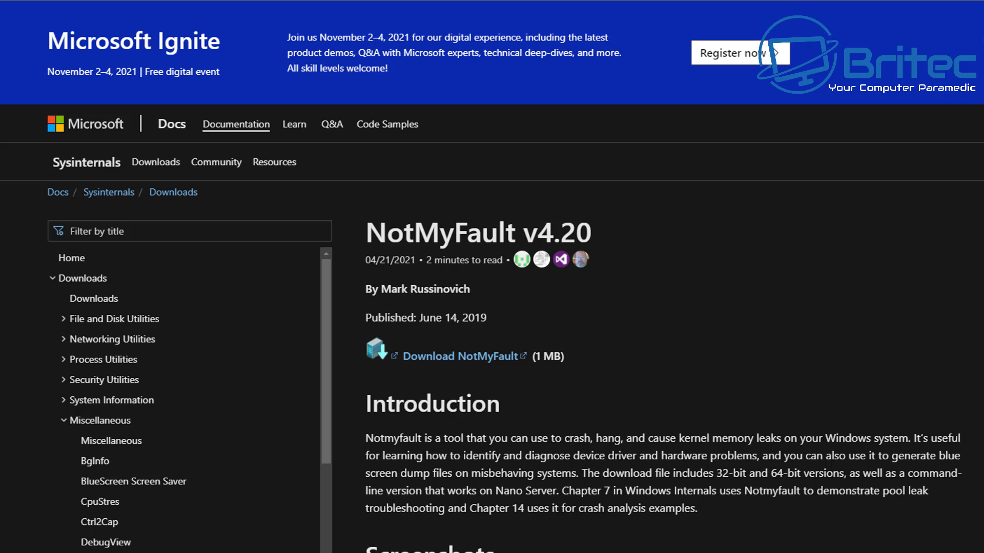
pyautogui.scroll(-3, 491, 308)
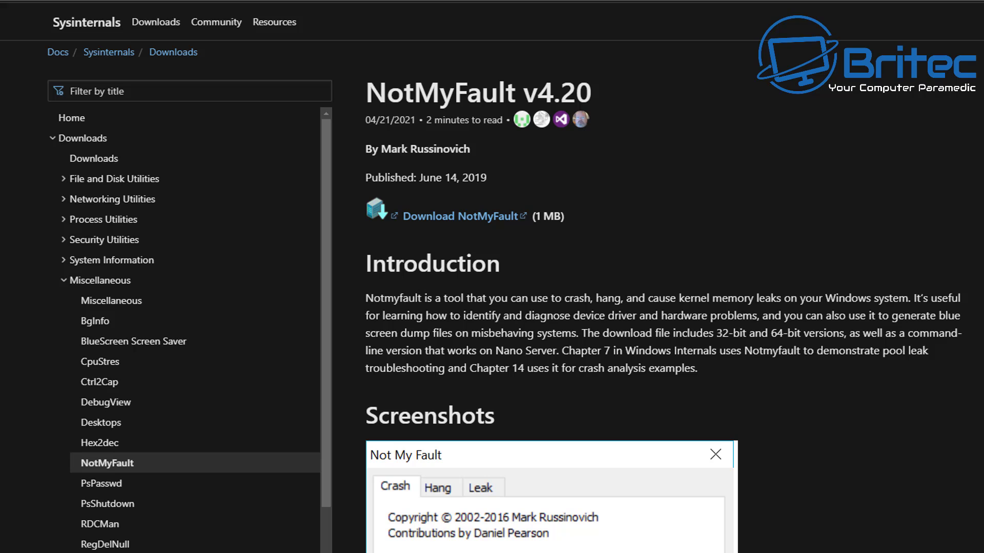
pyautogui.scroll(-7, 551, 307)
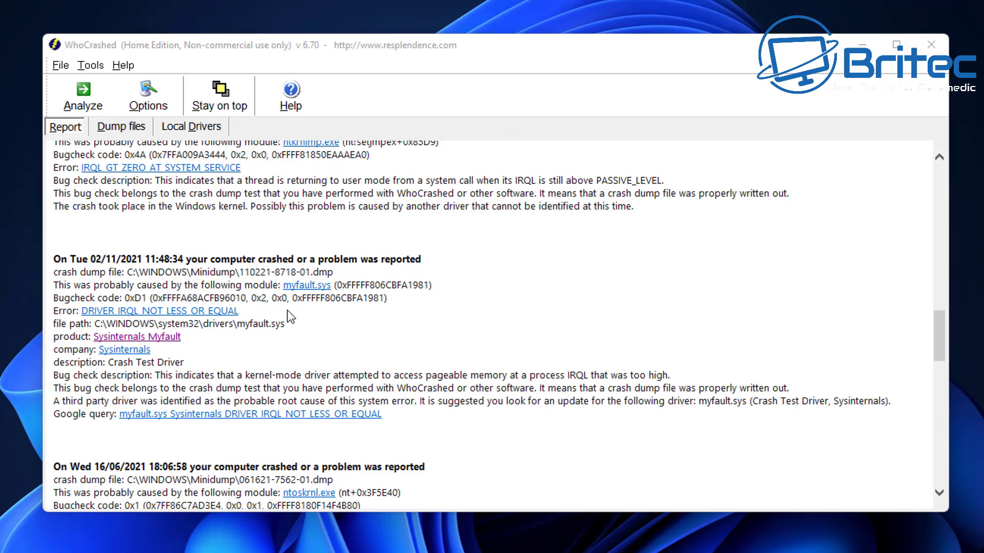
# Recheck the myfault.sys module, read the remaining crash entries of 16/06/2021 in the WhoCrashed report, and close the program
pyautogui.click(284, 284)
pyautogui.moveTo(283, 284); pyautogui.dragTo(331, 286)
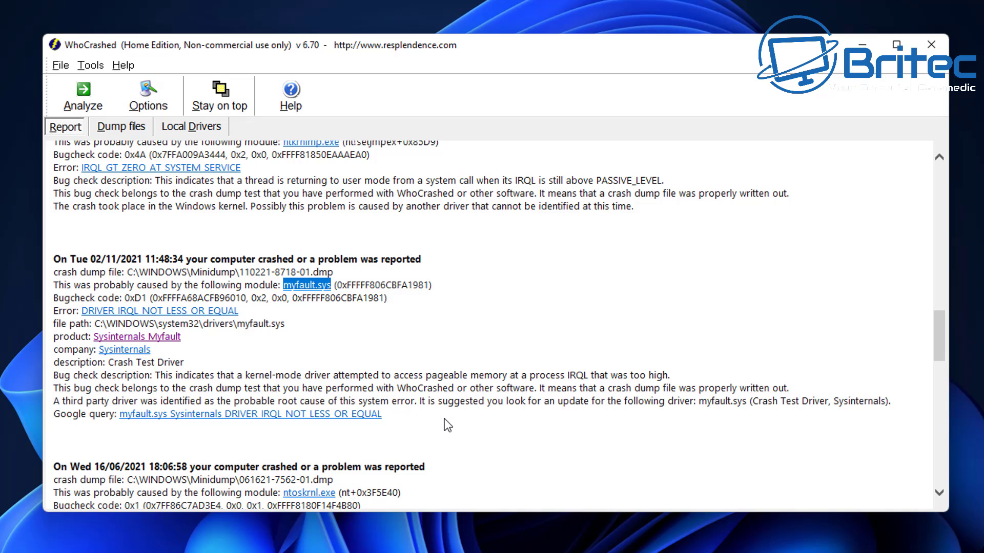
pyautogui.scroll(-2, 444, 419)
pyautogui.scroll(-4, 445, 418)
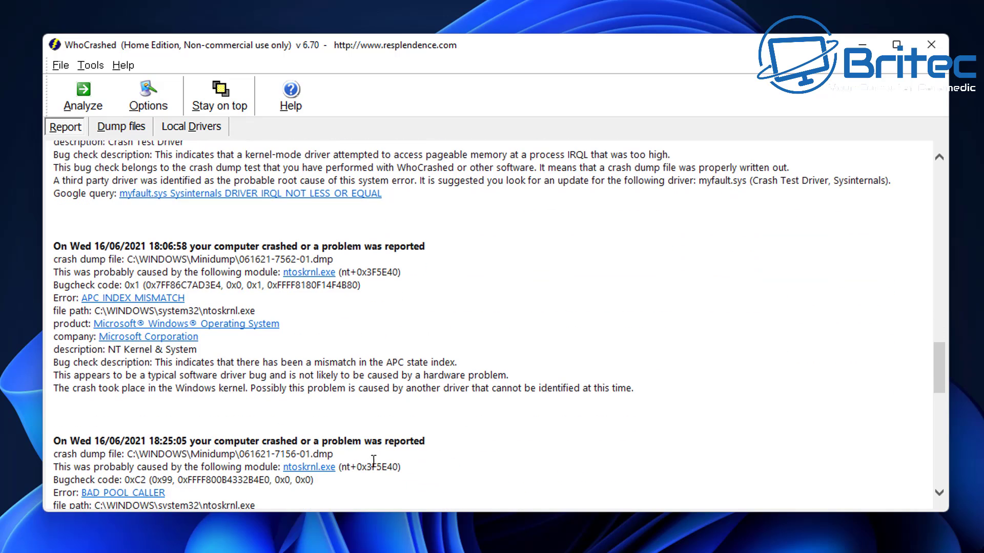
pyautogui.scroll(-4, 379, 460)
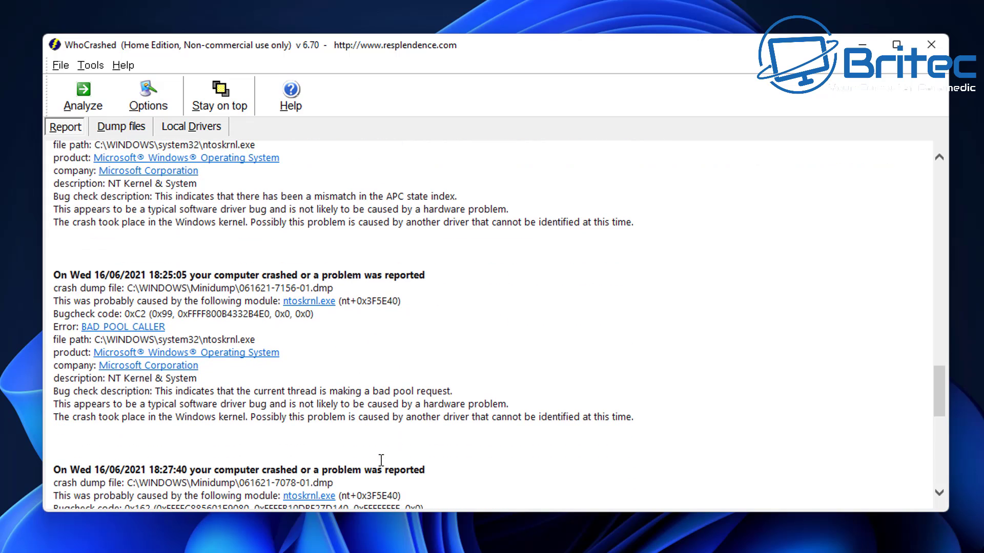
pyautogui.scroll(-4, 381, 460)
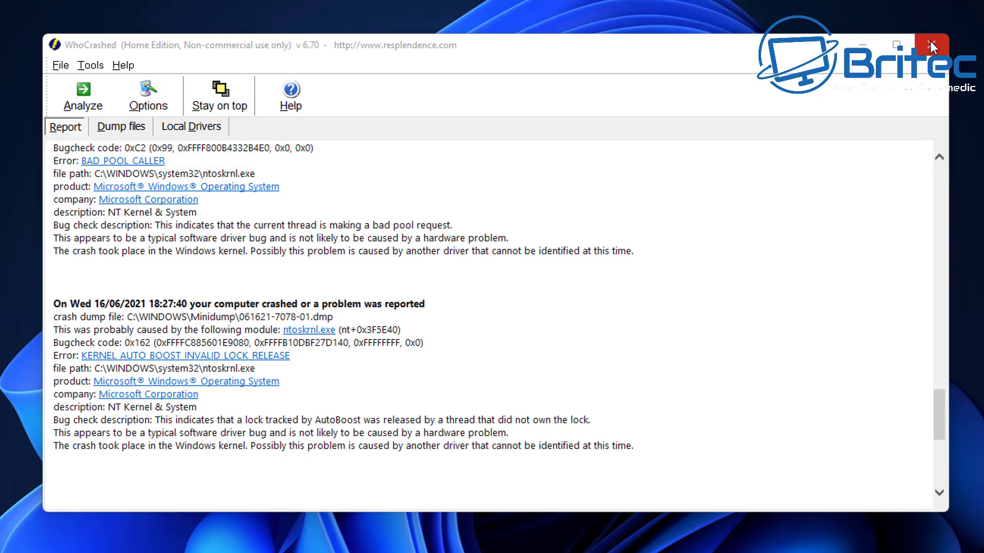
pyautogui.click(930, 41)
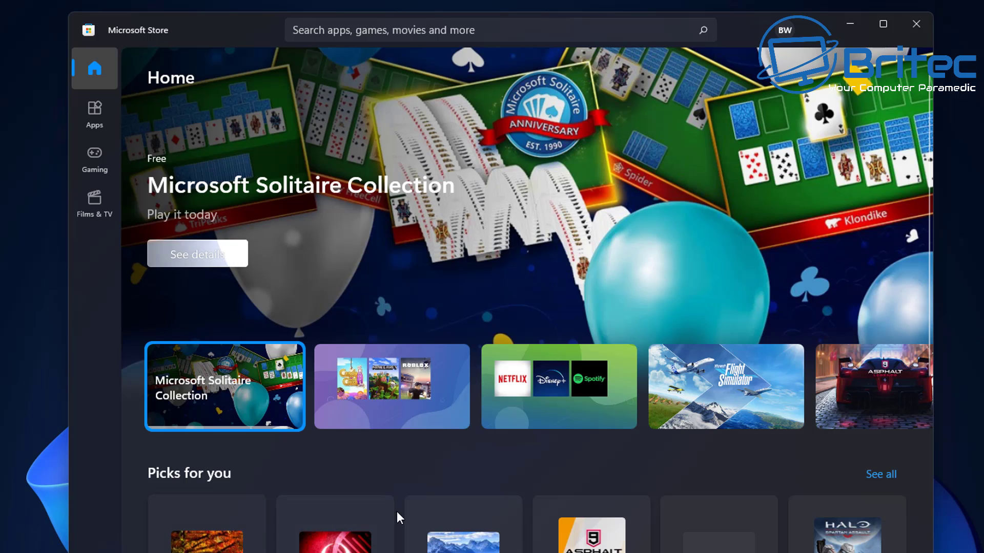
# Search the Microsoft Store for windbg, then install and open WinDbg Preview
pyautogui.click(326, 32)
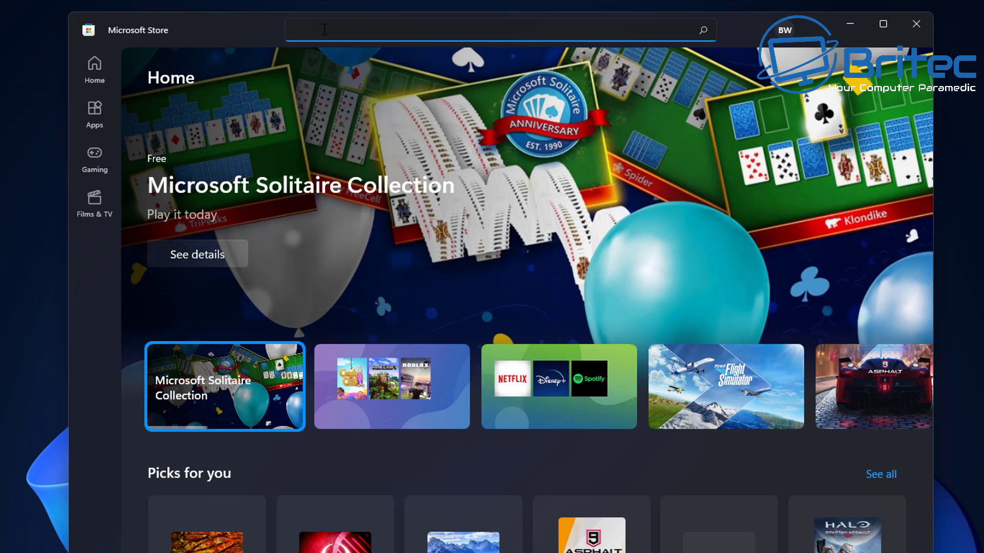
pyautogui.write('win')
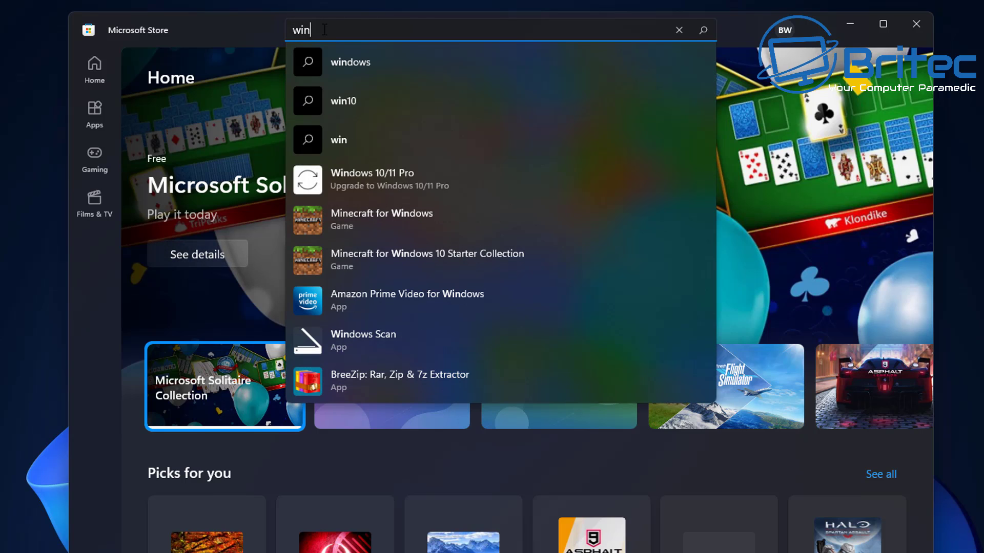
pyautogui.write('dbg')
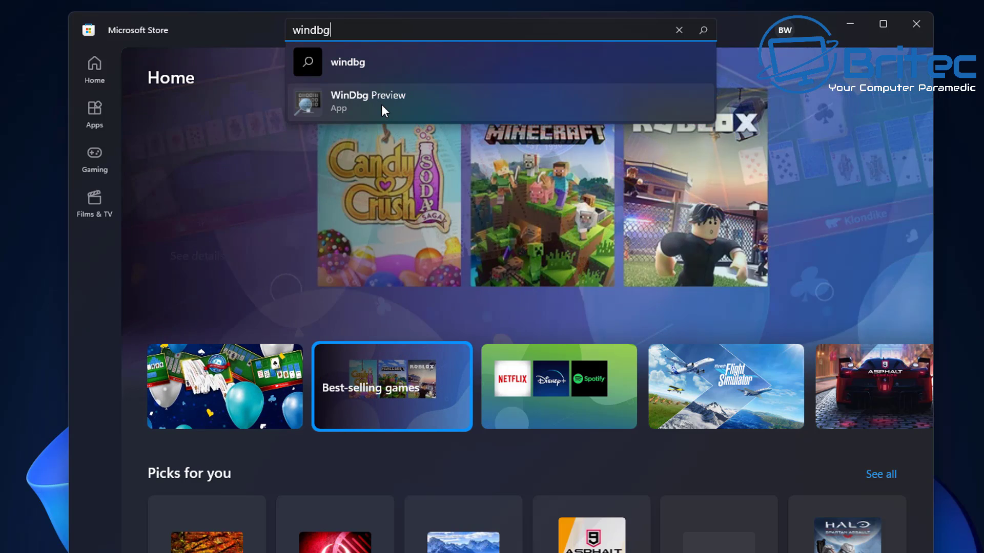
pyautogui.click(381, 105)
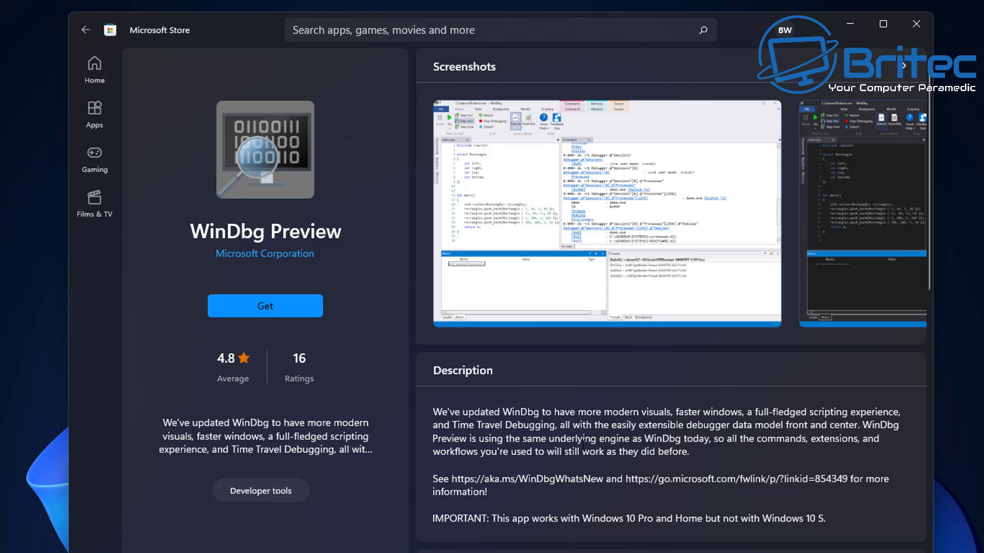
pyautogui.click(279, 309)
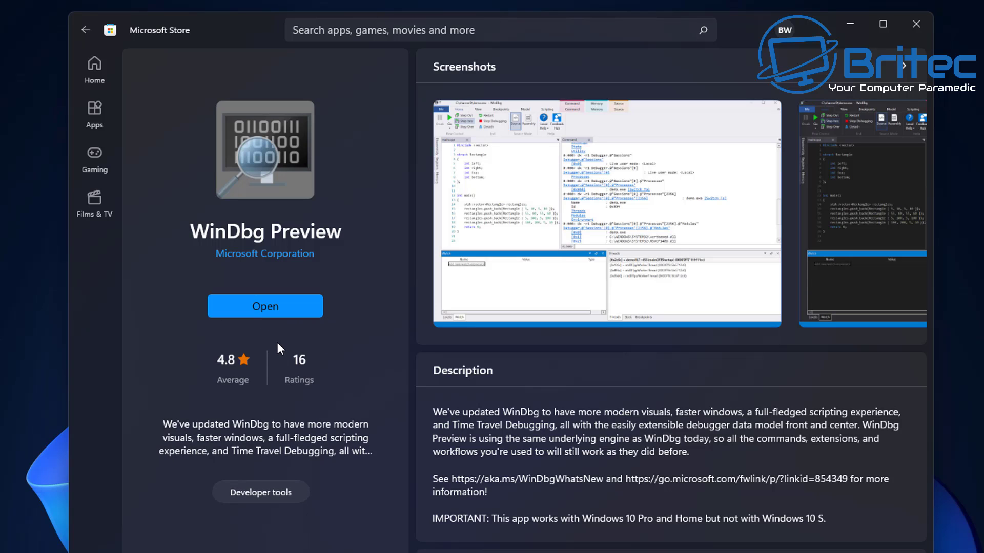
pyautogui.click(267, 310)
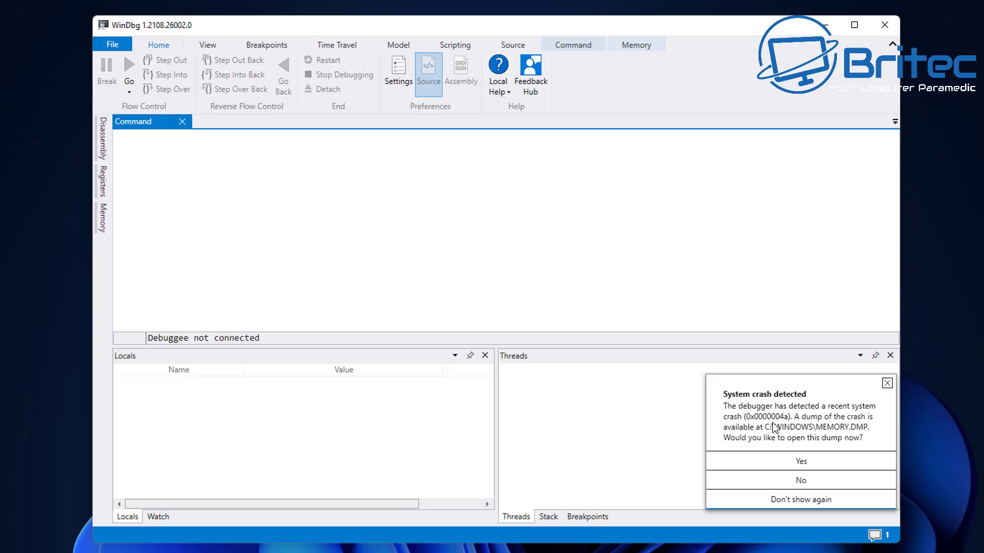
# Open the detected crash dump C:\WINDOWS\MEMORY.DMP, enlarge its debugger window, and run !analyze -v on the dump
pyautogui.click(821, 462)
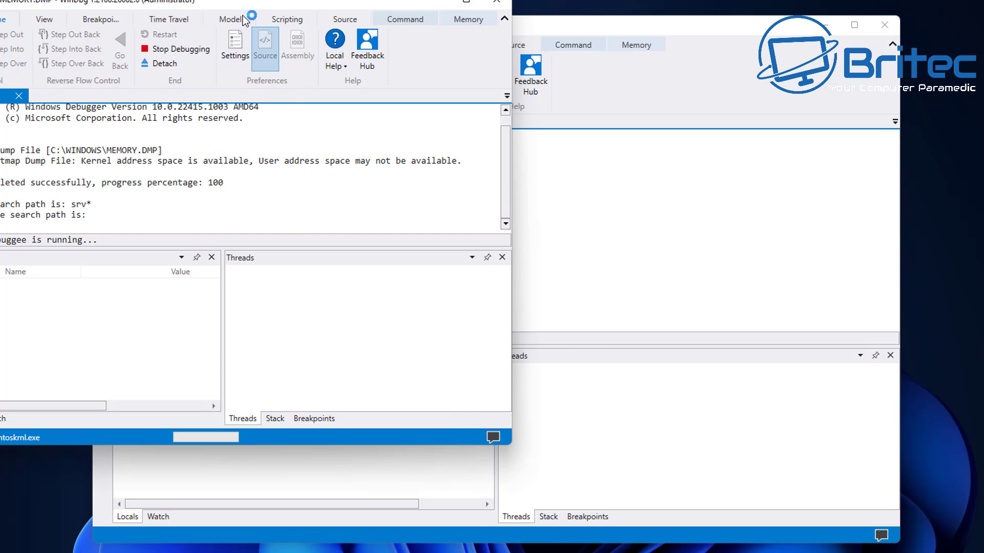
pyautogui.moveTo(245, 4); pyautogui.dragTo(516, 75)
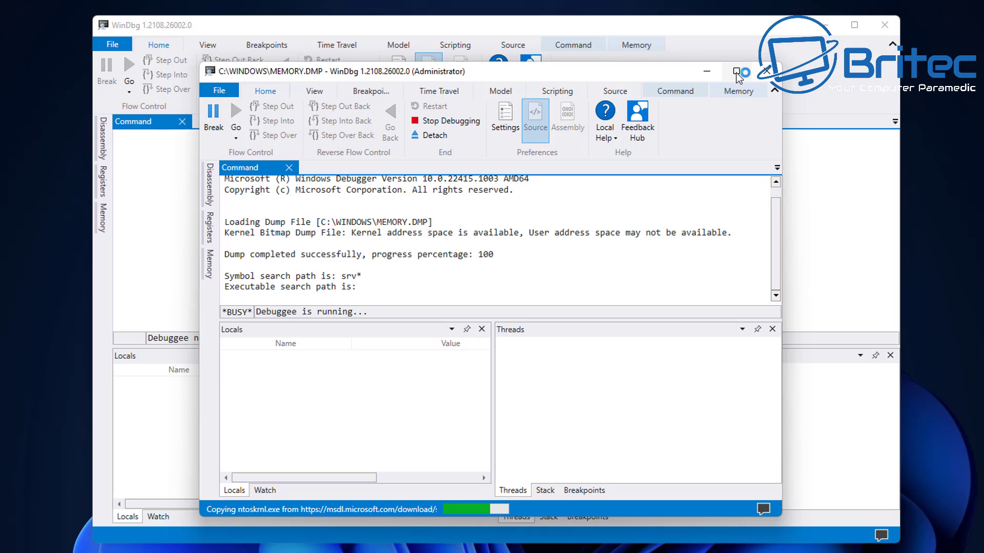
pyautogui.moveTo(201, 61); pyautogui.dragTo(95, 15)
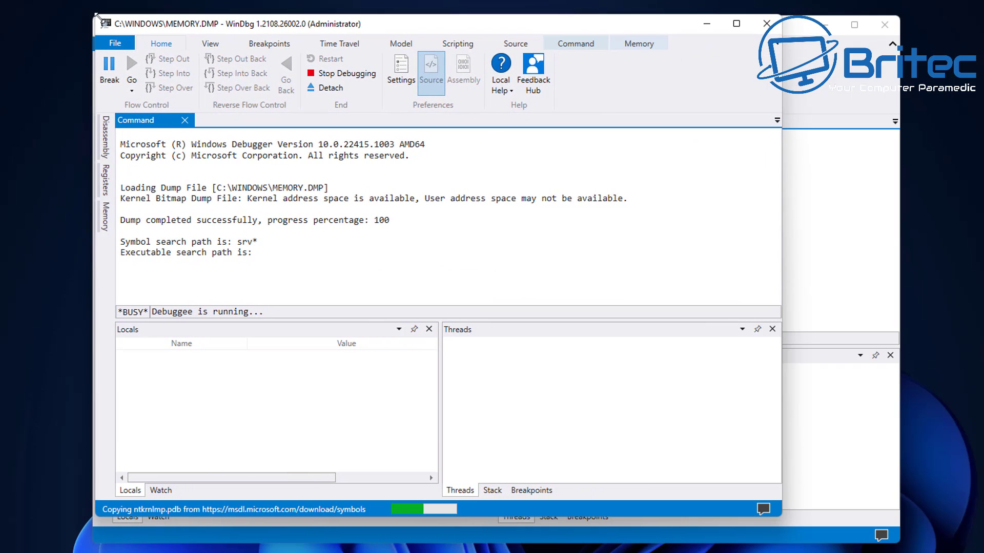
pyautogui.moveTo(797, 523); pyautogui.dragTo(899, 542)
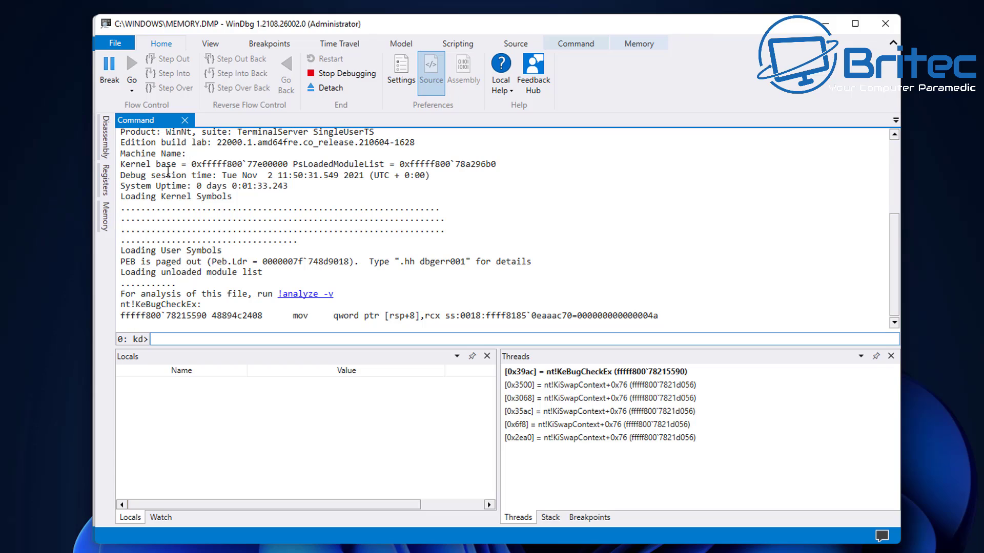
pyautogui.click(299, 296)
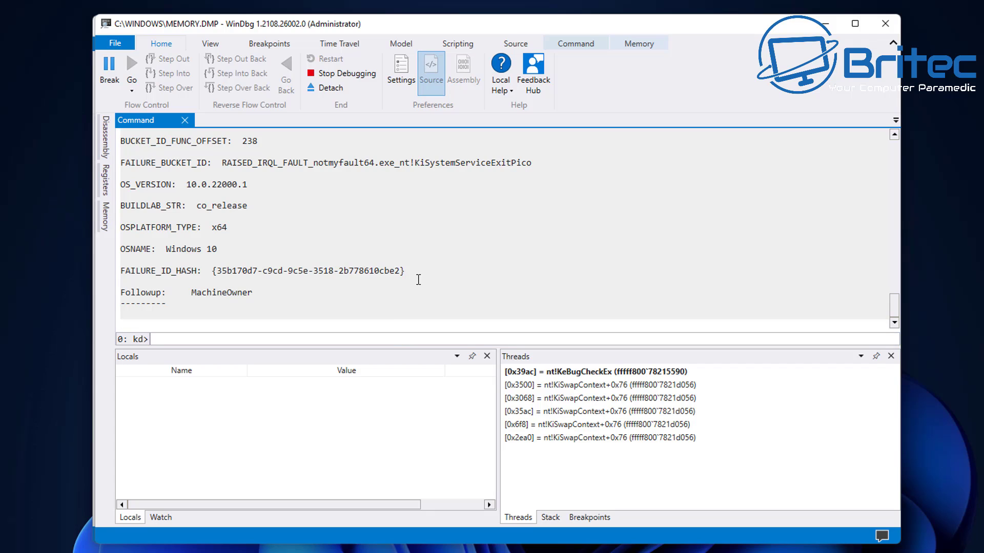
# Examine the IMAGE_NAME and PROCESS_NAME entries in the MEMORY.DMP analysis output, highlighting each value
pyautogui.scroll(1, 305, 267)
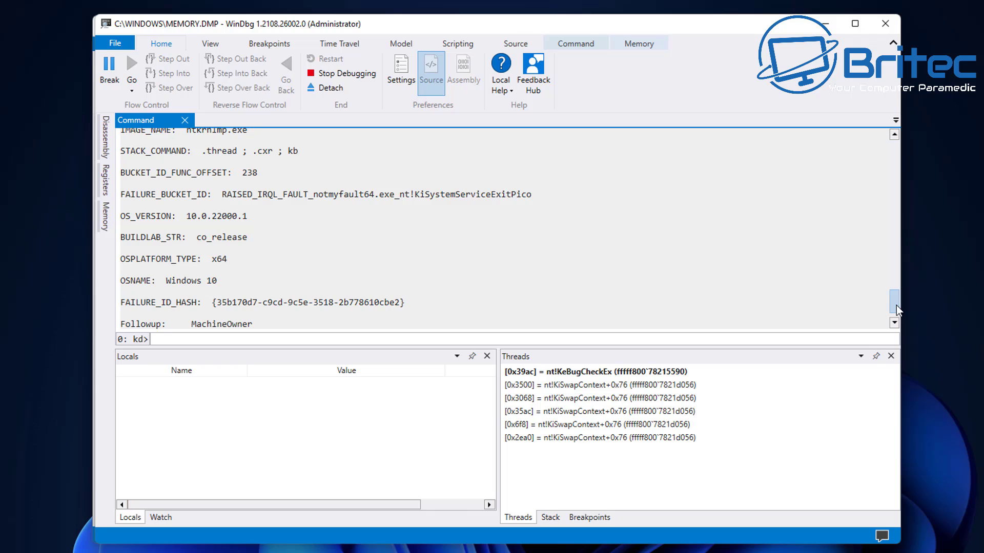
pyautogui.moveTo(896, 304); pyautogui.dragTo(898, 298)
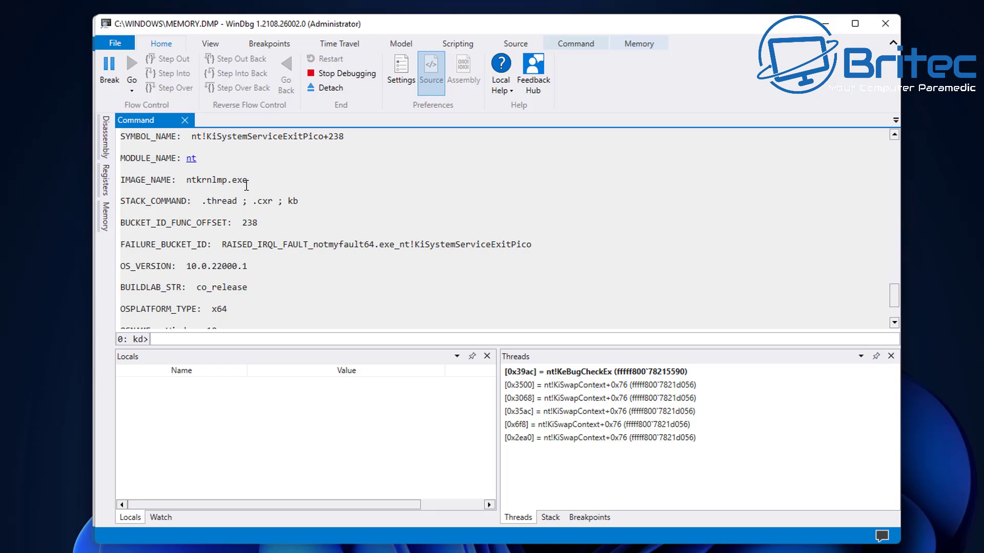
pyautogui.moveTo(247, 178); pyautogui.dragTo(181, 180)
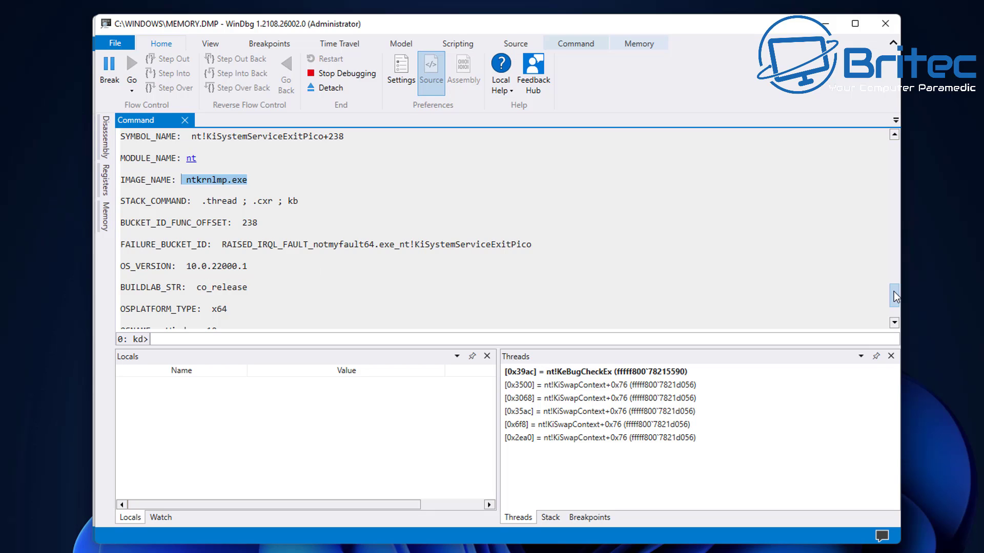
pyautogui.scroll(1, 894, 291)
pyautogui.moveTo(894, 287); pyautogui.dragTo(899, 257)
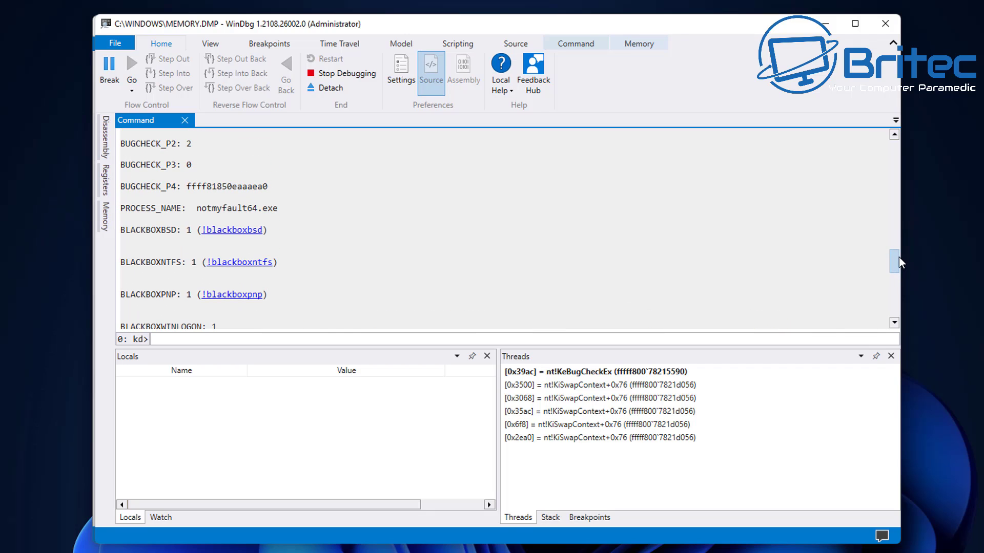
pyautogui.moveTo(196, 207); pyautogui.dragTo(281, 207)
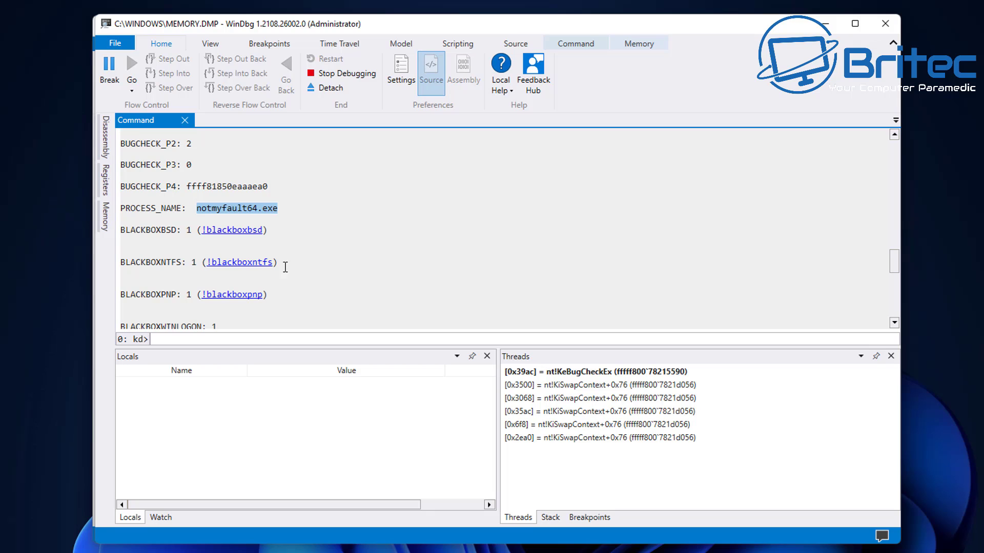
pyautogui.click(283, 209)
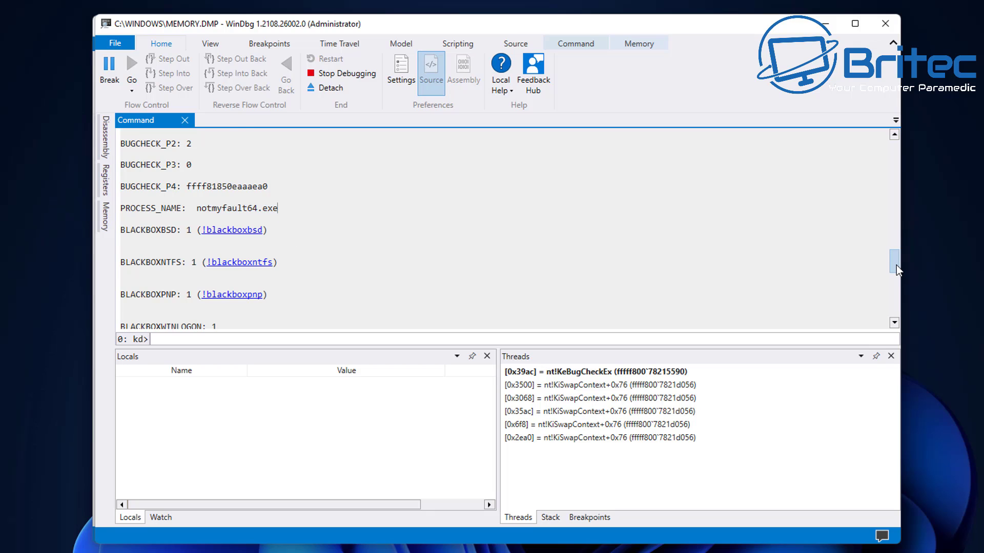
# Review the bug check description and arguments at the start of the MEMORY.DMP analysis, check its end, and stop debugging
pyautogui.moveTo(896, 264); pyautogui.dragTo(897, 203)
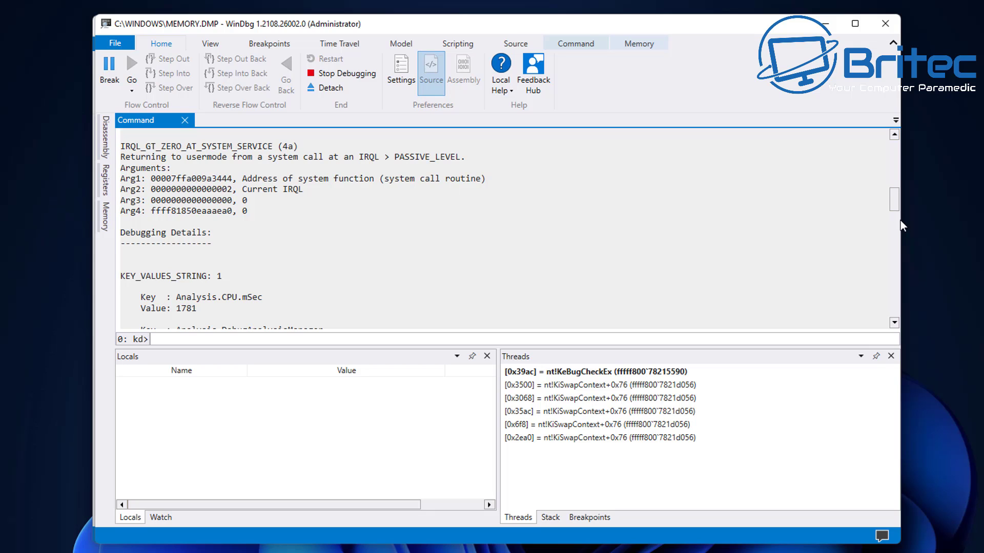
pyautogui.moveTo(890, 197); pyautogui.dragTo(906, 314)
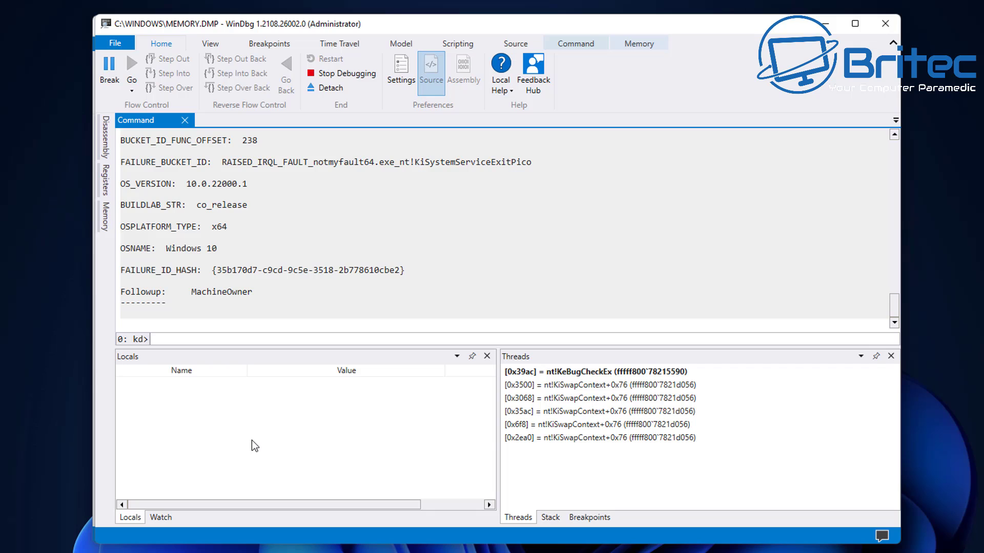
pyautogui.click(346, 74)
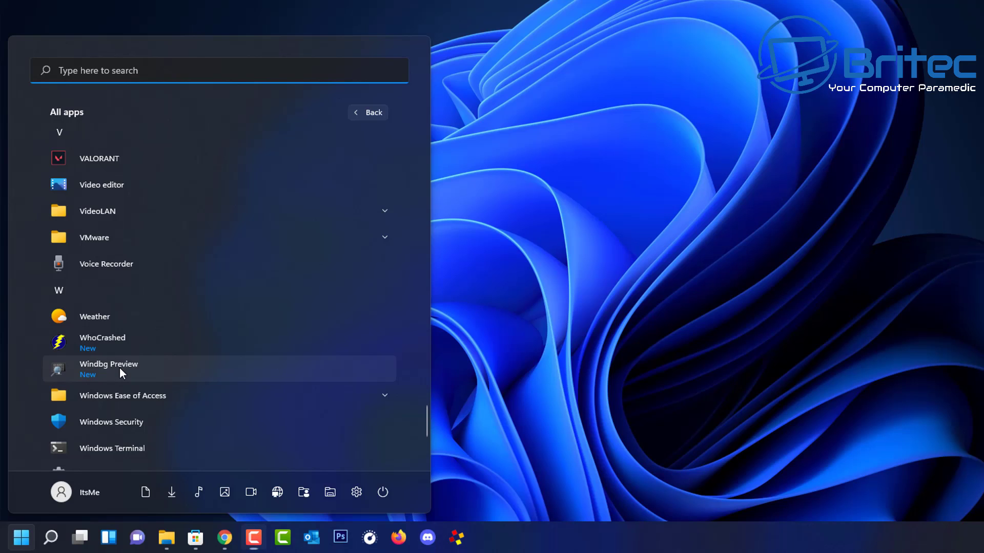
# Launch WinDbg Preview again and bring up the file chooser for opening a dump file
pyautogui.click(119, 367)
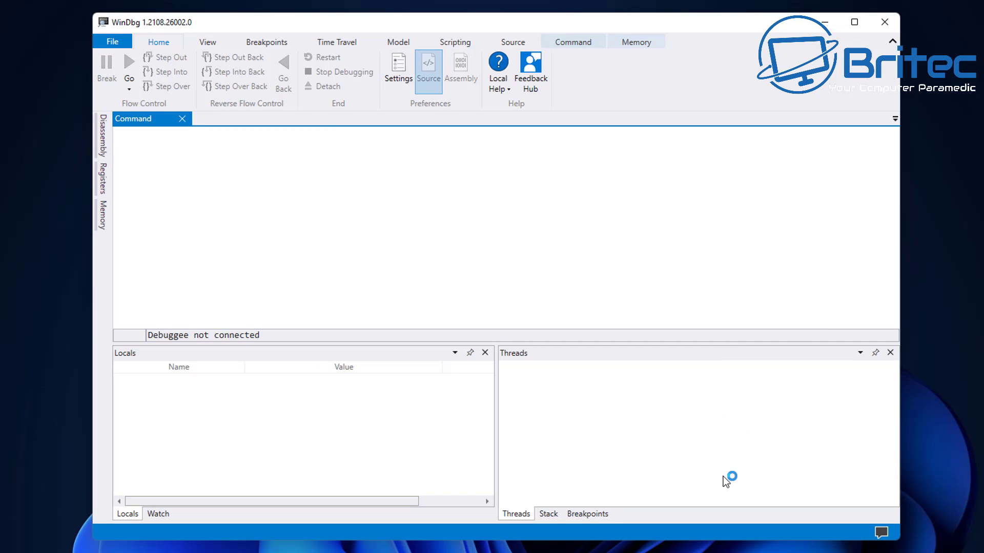
pyautogui.click(112, 41)
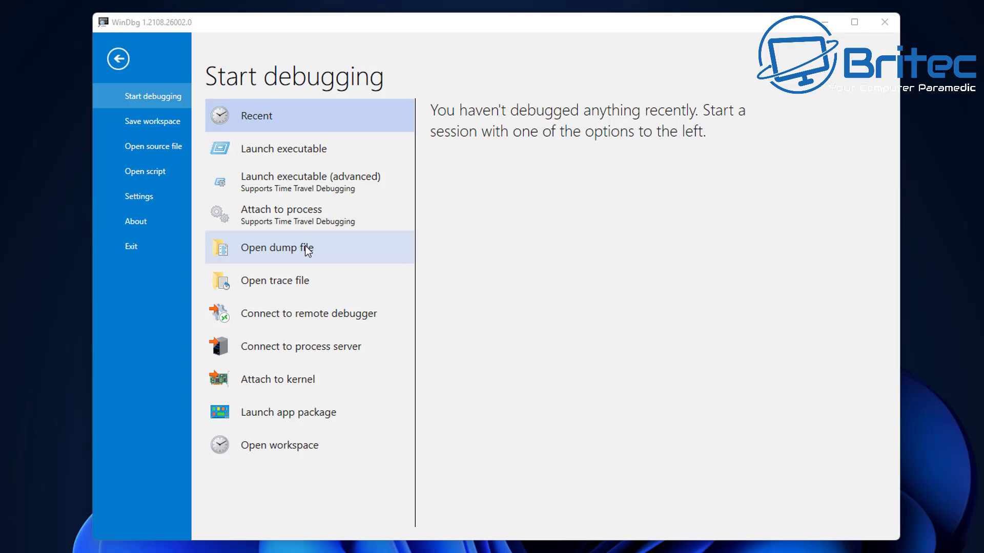
pyautogui.click(305, 247)
pyautogui.moveTo(309, 48); pyautogui.dragTo(406, 118)
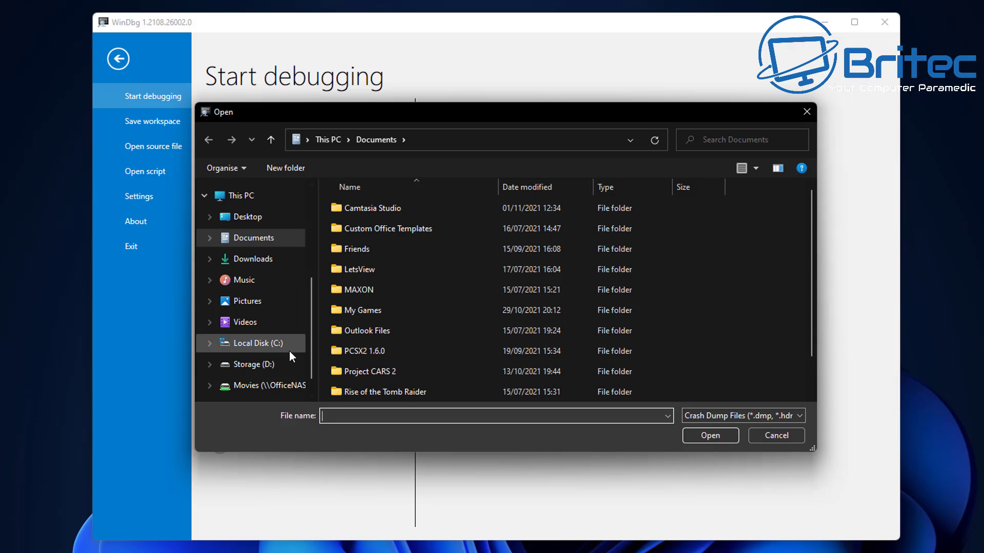
pyautogui.scroll(-1, 258, 317)
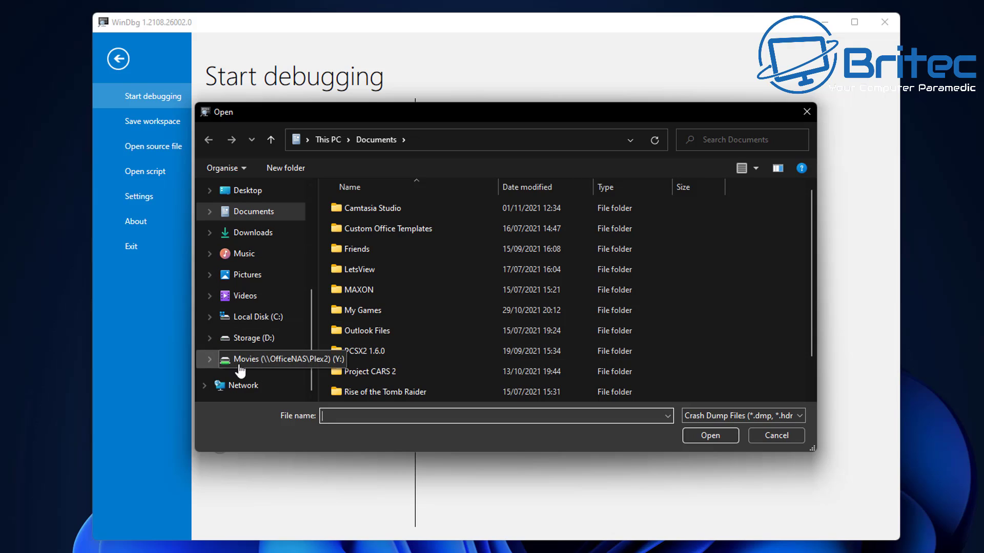
pyautogui.click(261, 318)
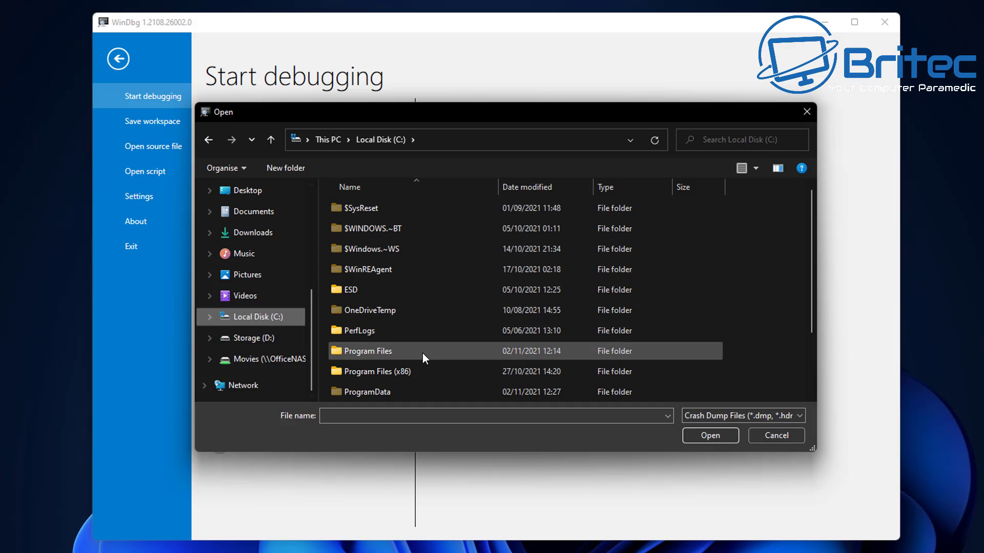
pyautogui.scroll(-1, 422, 353)
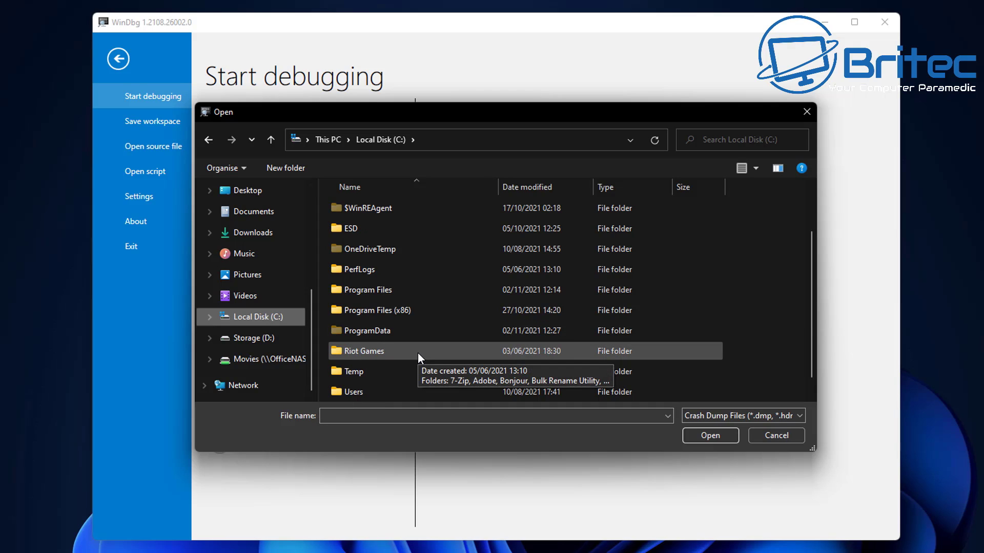
pyautogui.scroll(-1, 417, 353)
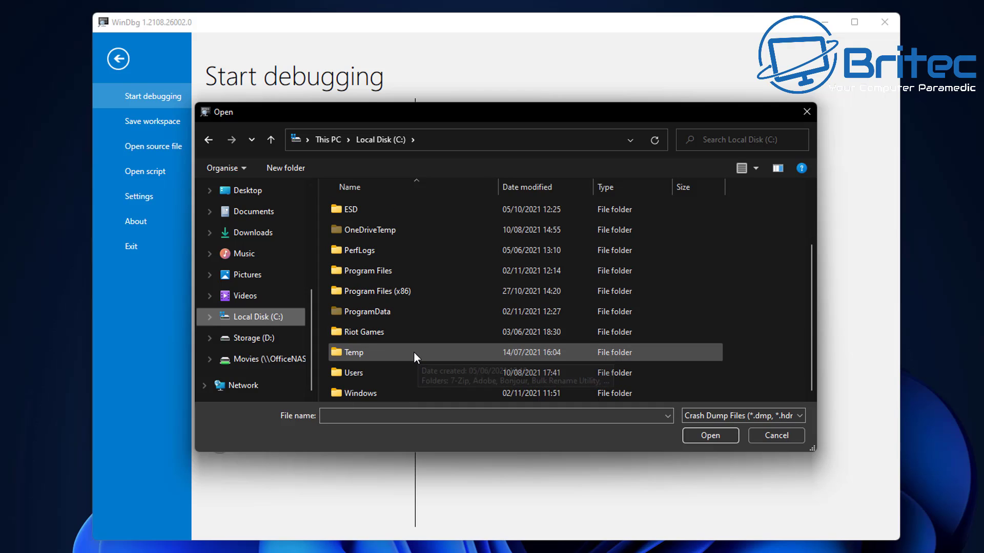
pyautogui.doubleClick(362, 397)
pyautogui.scroll(-6, 372, 331)
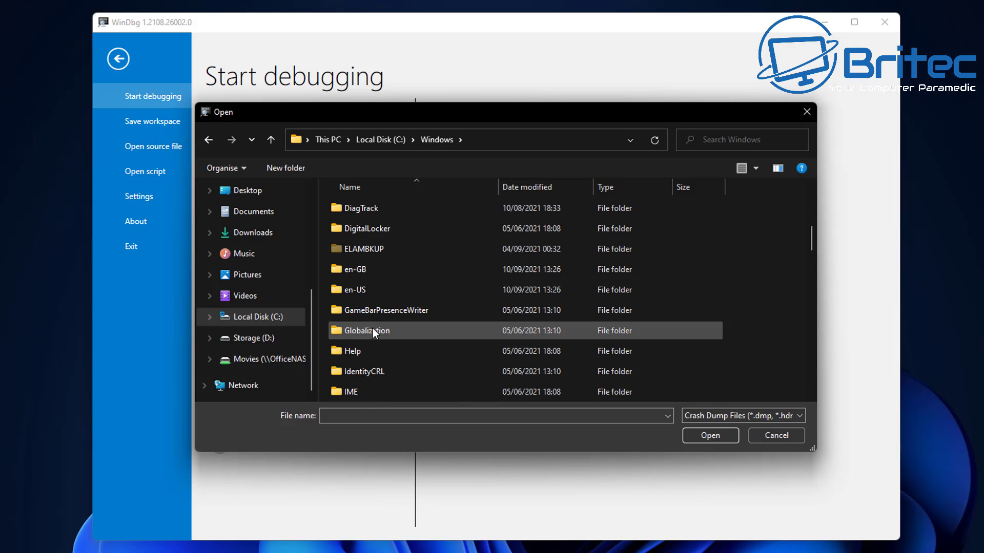
pyautogui.scroll(-7, 371, 330)
pyautogui.scroll(1, 372, 328)
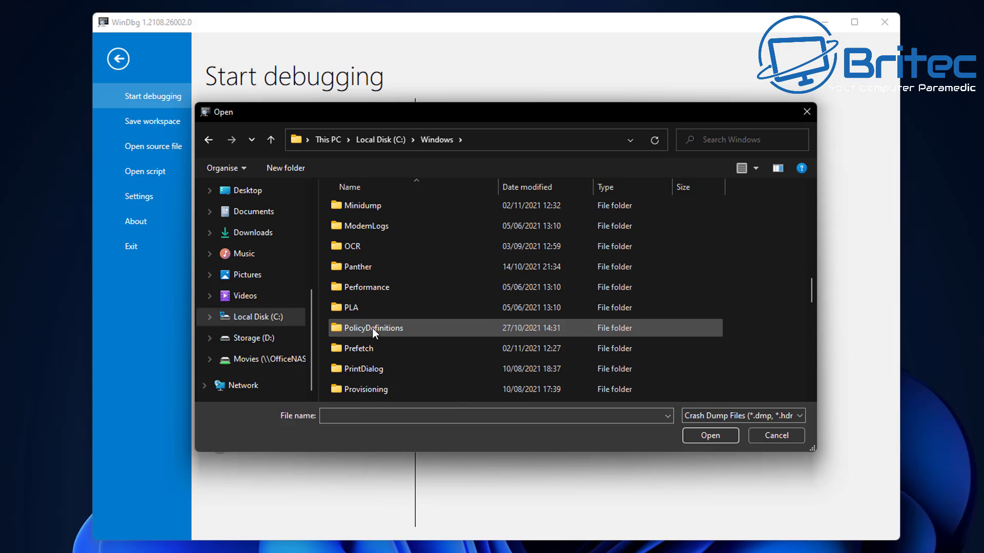
pyautogui.doubleClick(367, 205)
pyautogui.click(368, 208)
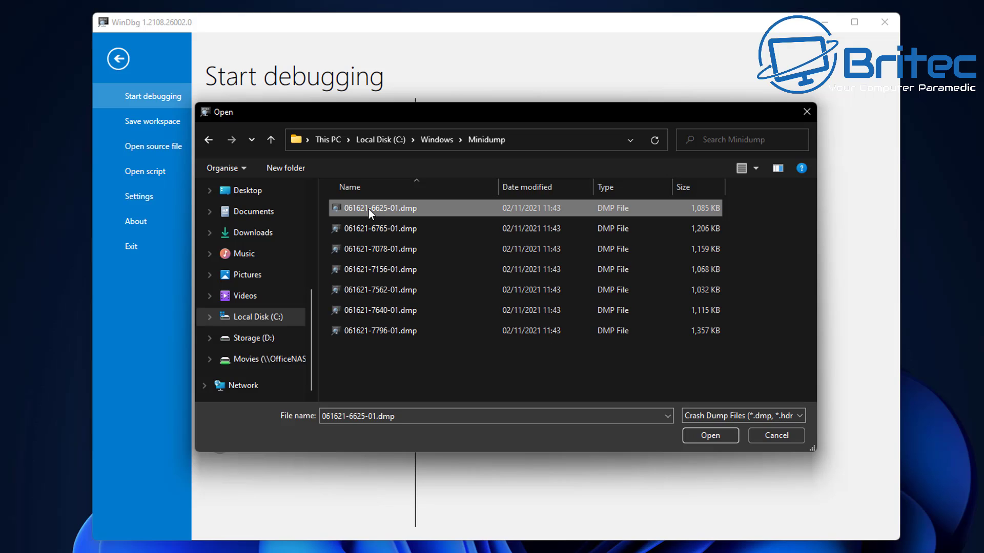
pyautogui.click(718, 434)
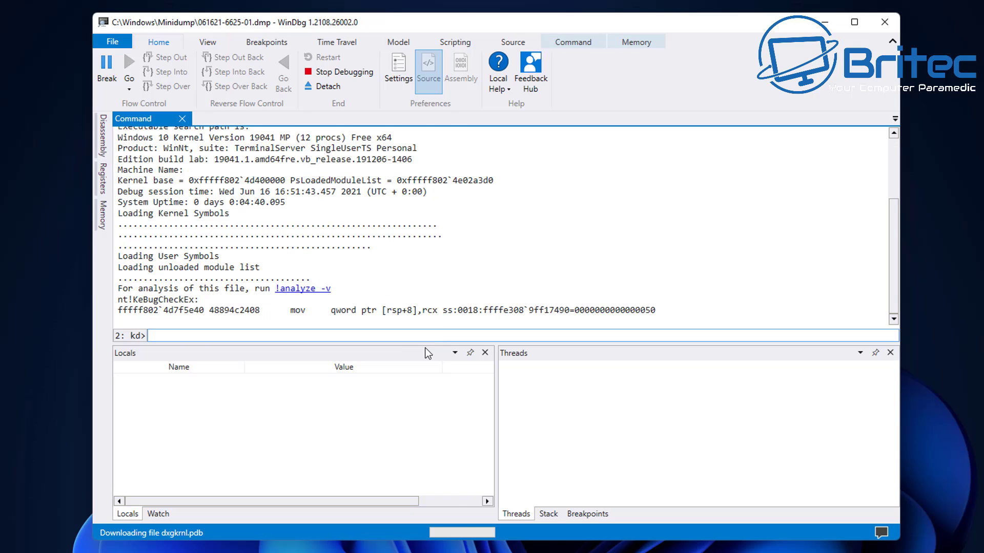
# Run !analyze -v on the minidump and highlight the IMAGE_NAME value in its output
pyautogui.click(294, 289)
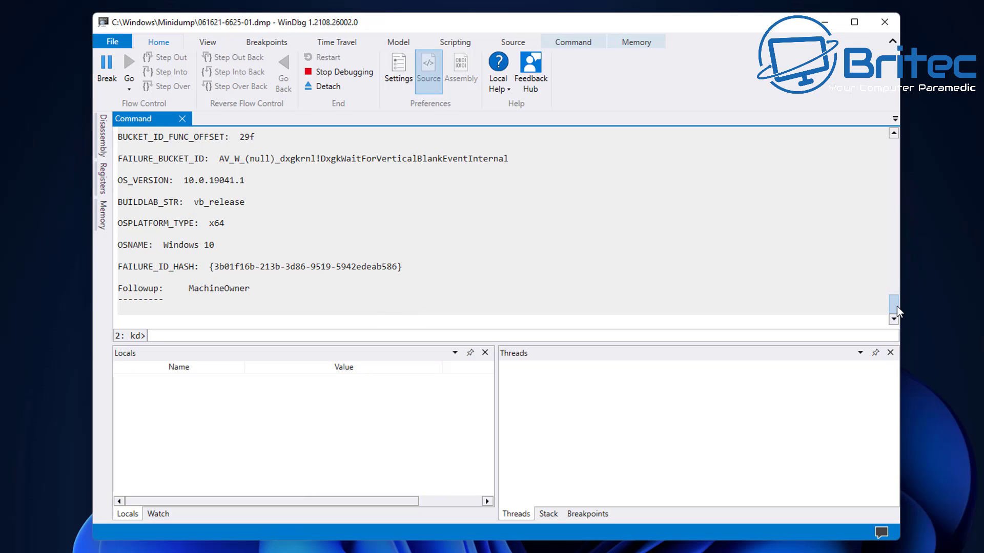
pyautogui.moveTo(896, 306)
pyautogui.mouseDown()
pyautogui.moveTo(902, 290)
pyautogui.moveTo(905, 300)
pyautogui.mouseUp()
pyautogui.moveTo(893, 296); pyautogui.dragTo(908, 285)
pyautogui.scroll(2, 638, 262)
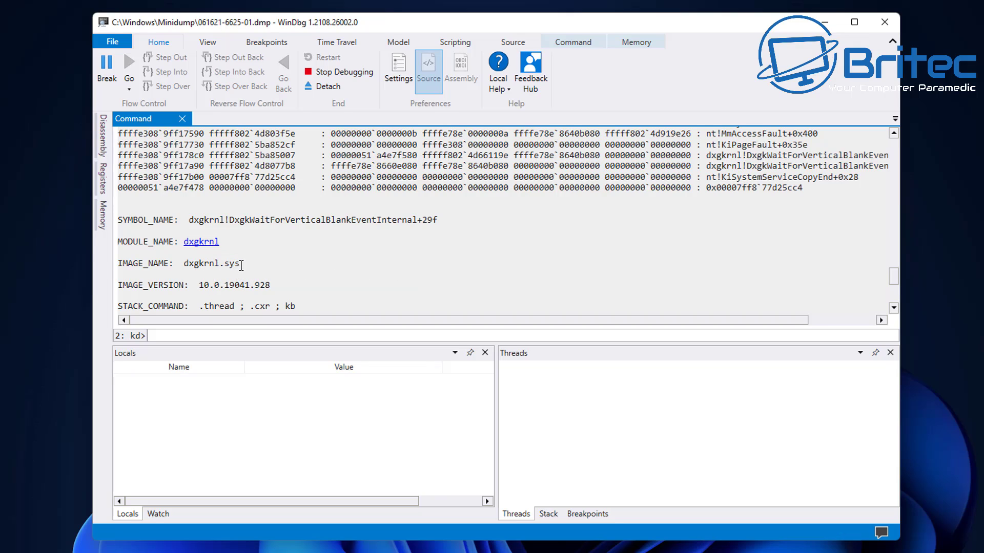
pyautogui.moveTo(239, 264); pyautogui.dragTo(184, 265)
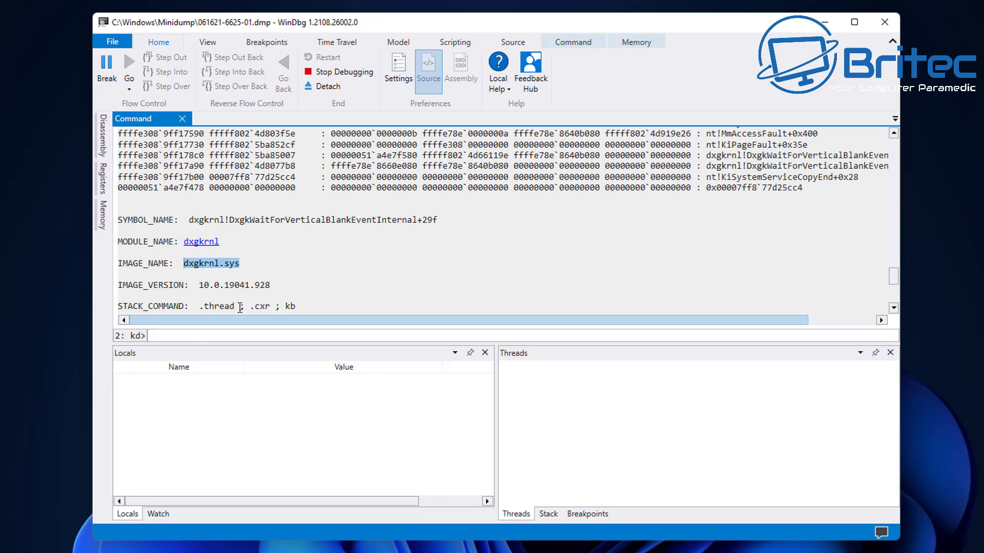
# Read the minidump's failure details, process name, trap frame and stack text, and stop debugging
pyautogui.scroll(-2, 337, 277)
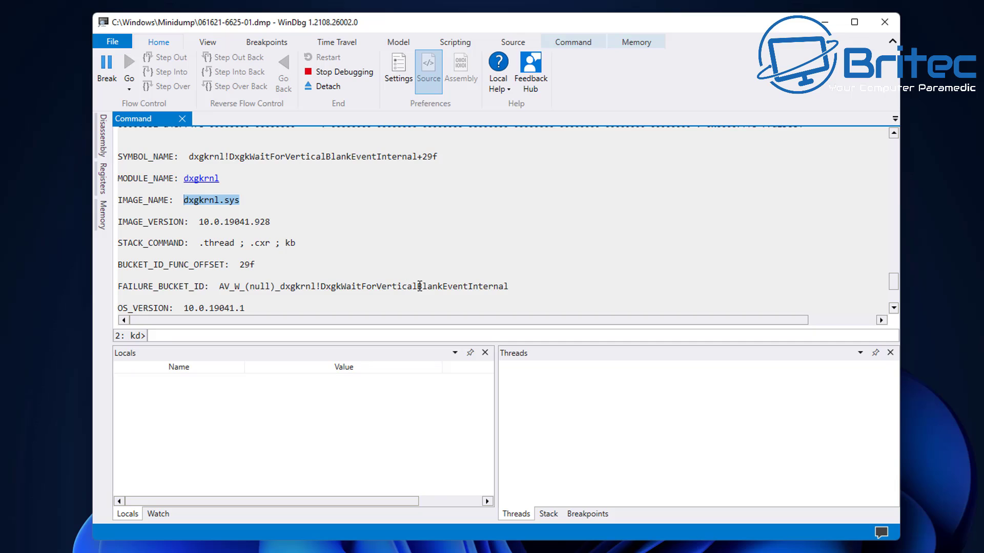
pyautogui.scroll(-2, 417, 286)
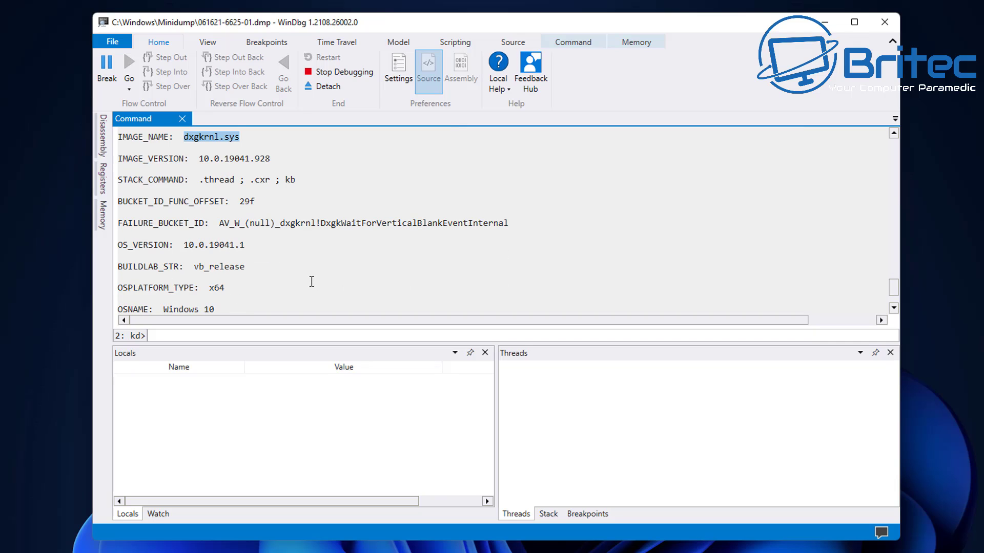
pyautogui.scroll(-1, 311, 281)
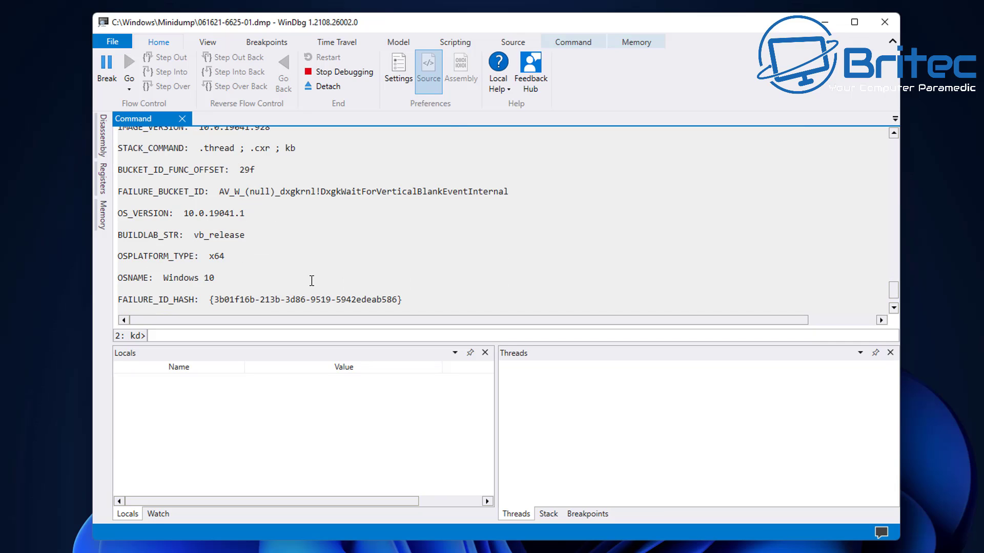
pyautogui.scroll(-2, 312, 280)
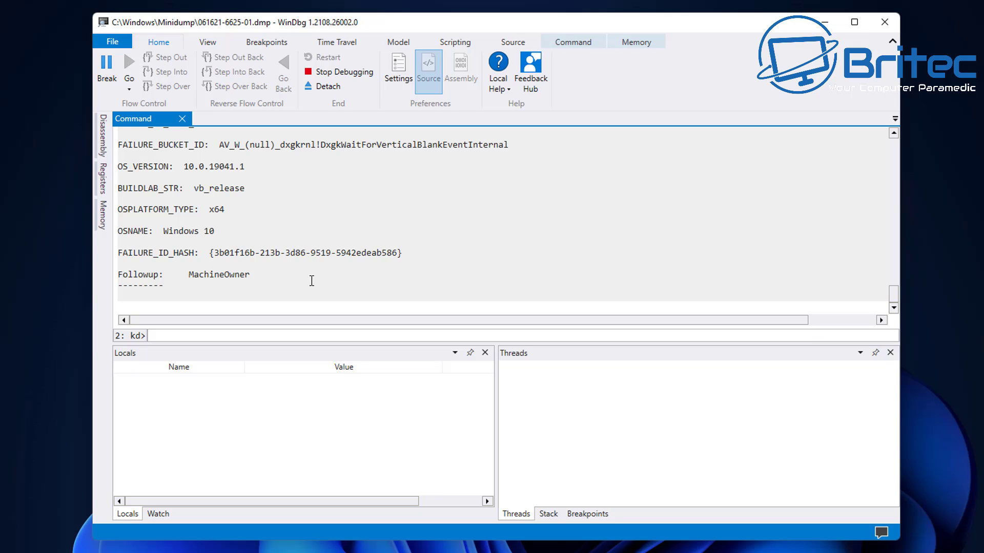
pyautogui.scroll(4, 312, 281)
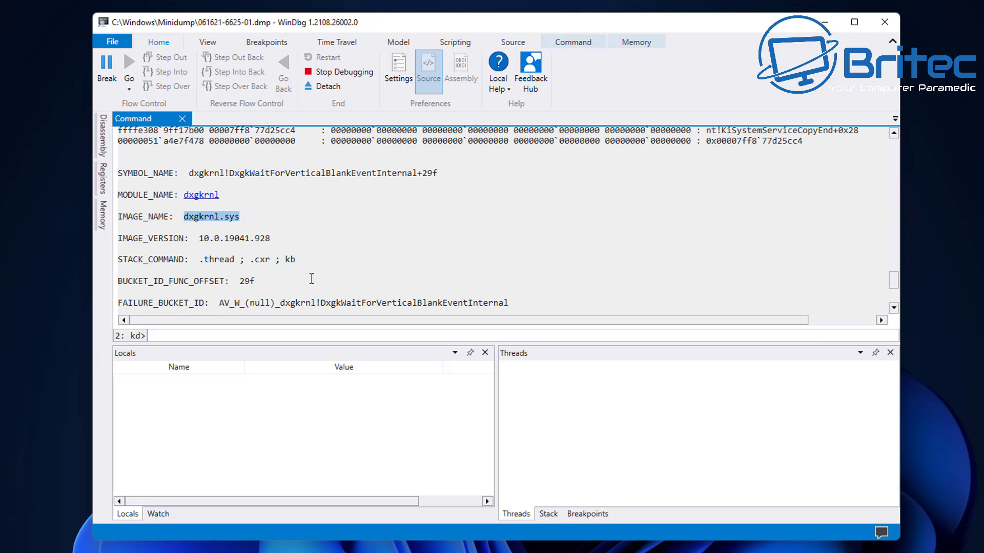
pyautogui.scroll(8, 311, 279)
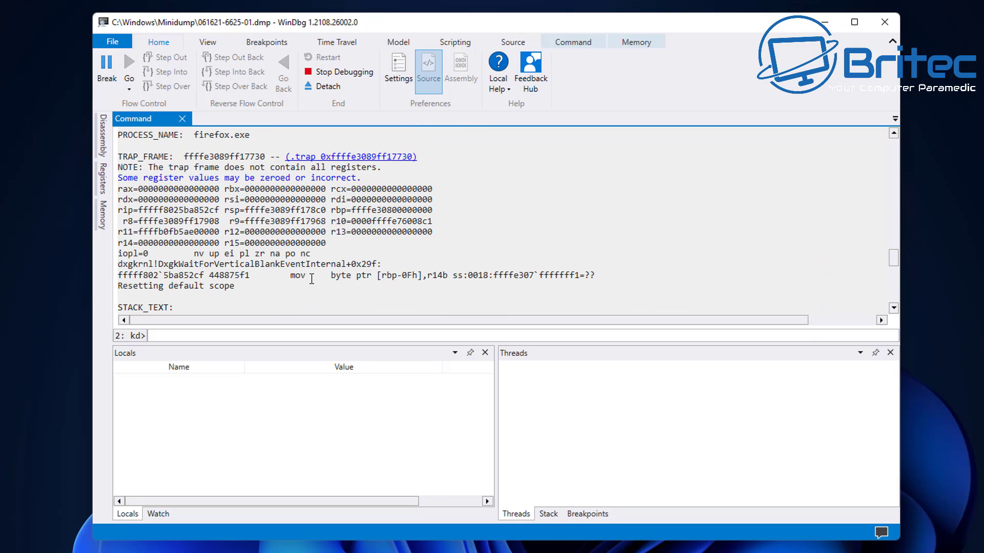
pyautogui.scroll(1, 311, 278)
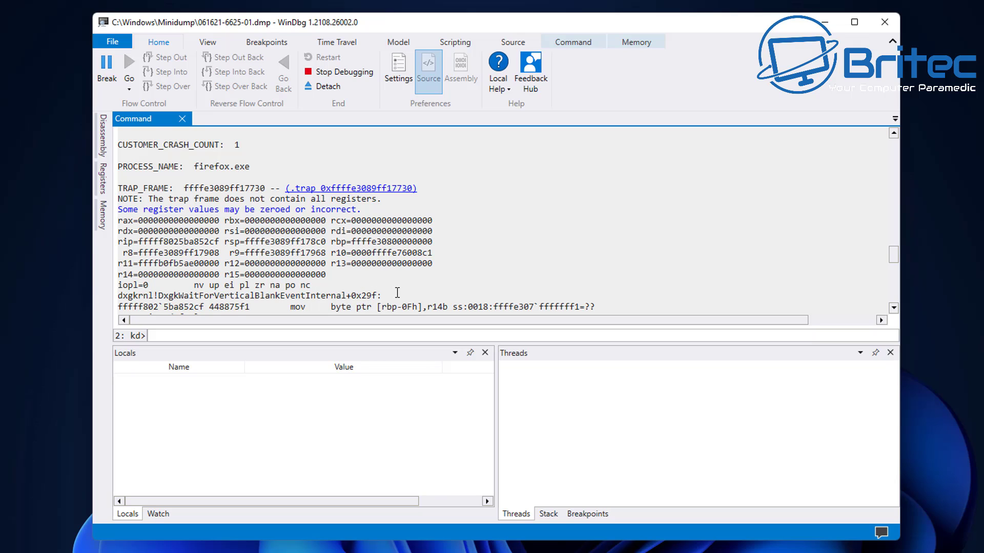
pyautogui.scroll(-2, 397, 292)
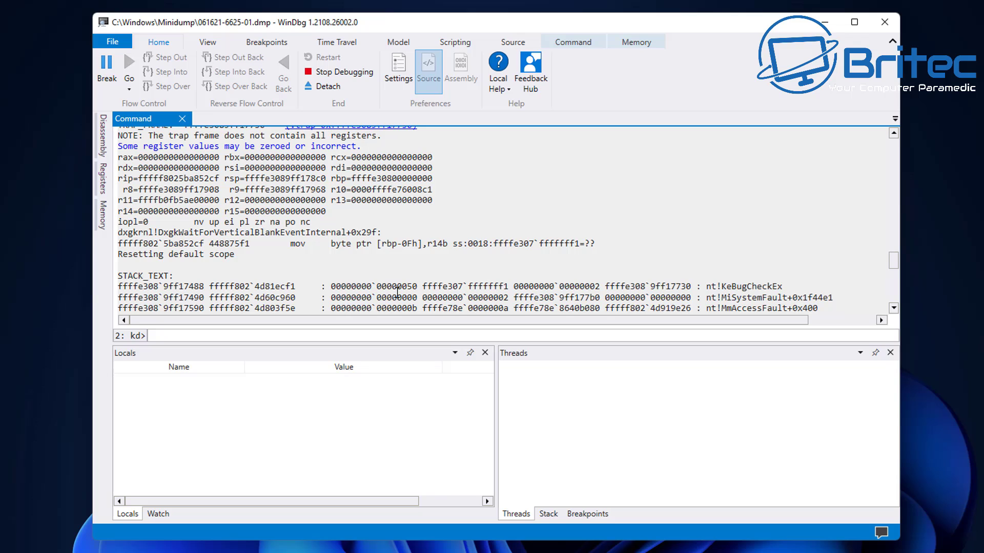
pyautogui.scroll(-1, 397, 292)
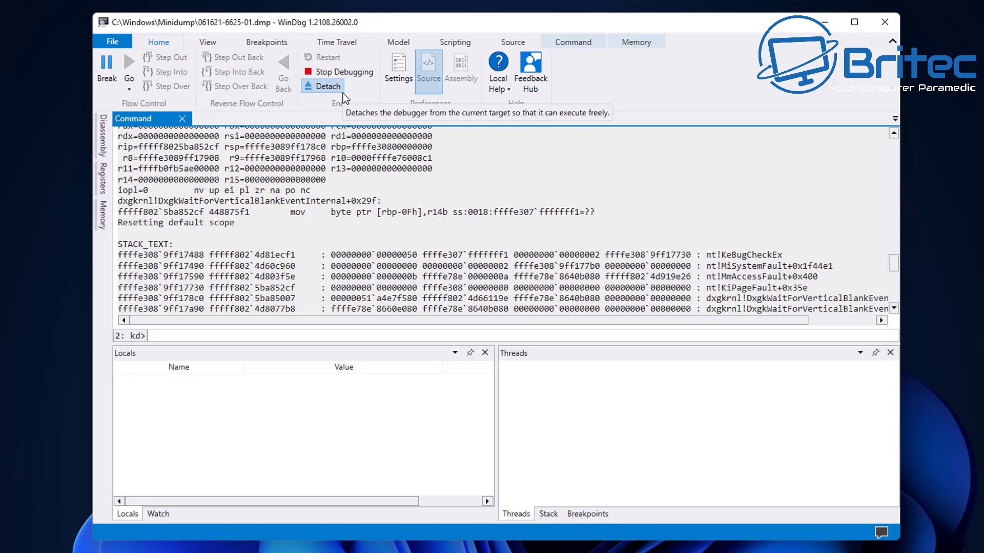
pyautogui.click(343, 73)
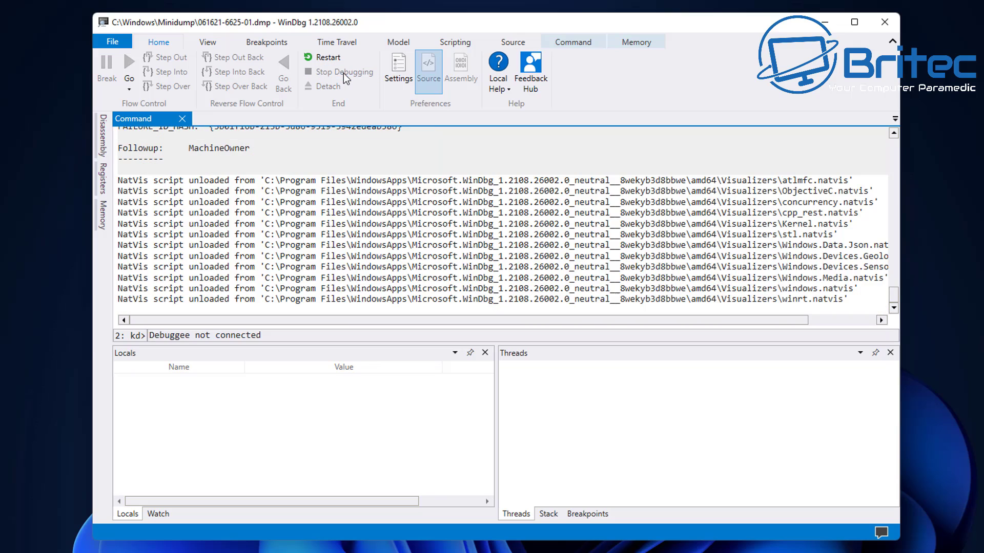